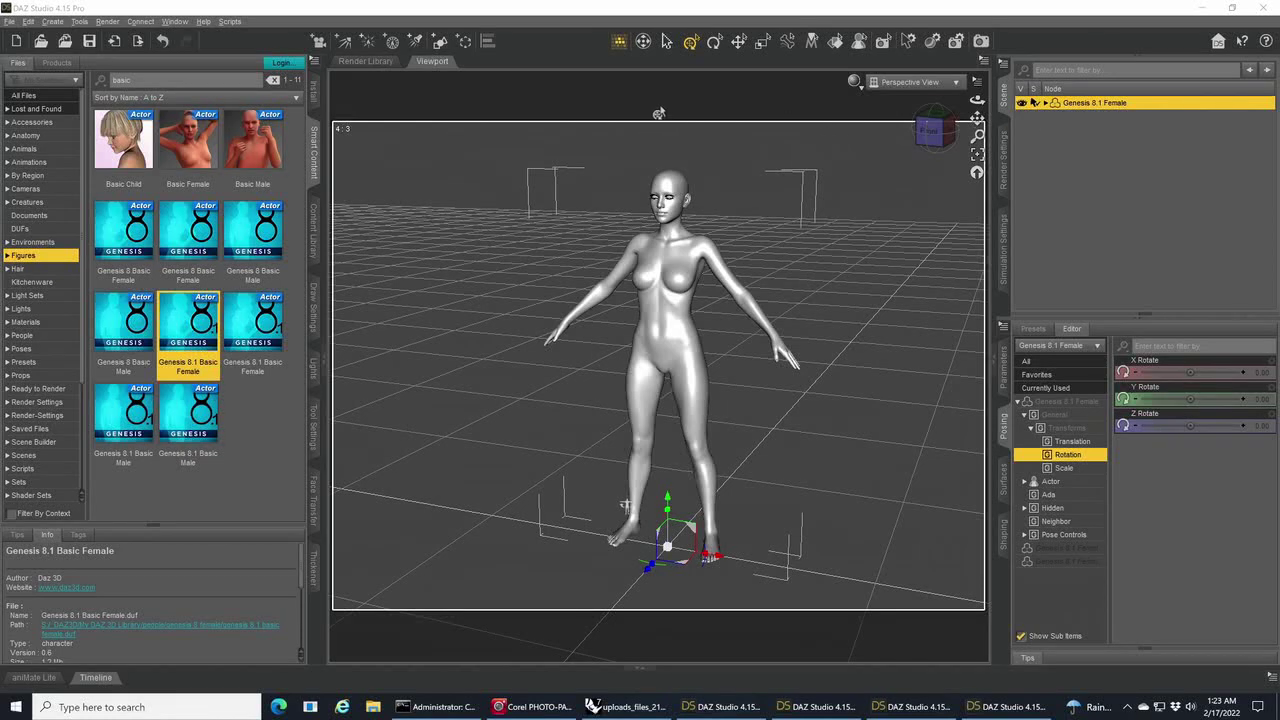
- Delete the eyelashes and tear objects from the Genesis 8.1 Female figure in the scene
left_click(1045, 103)
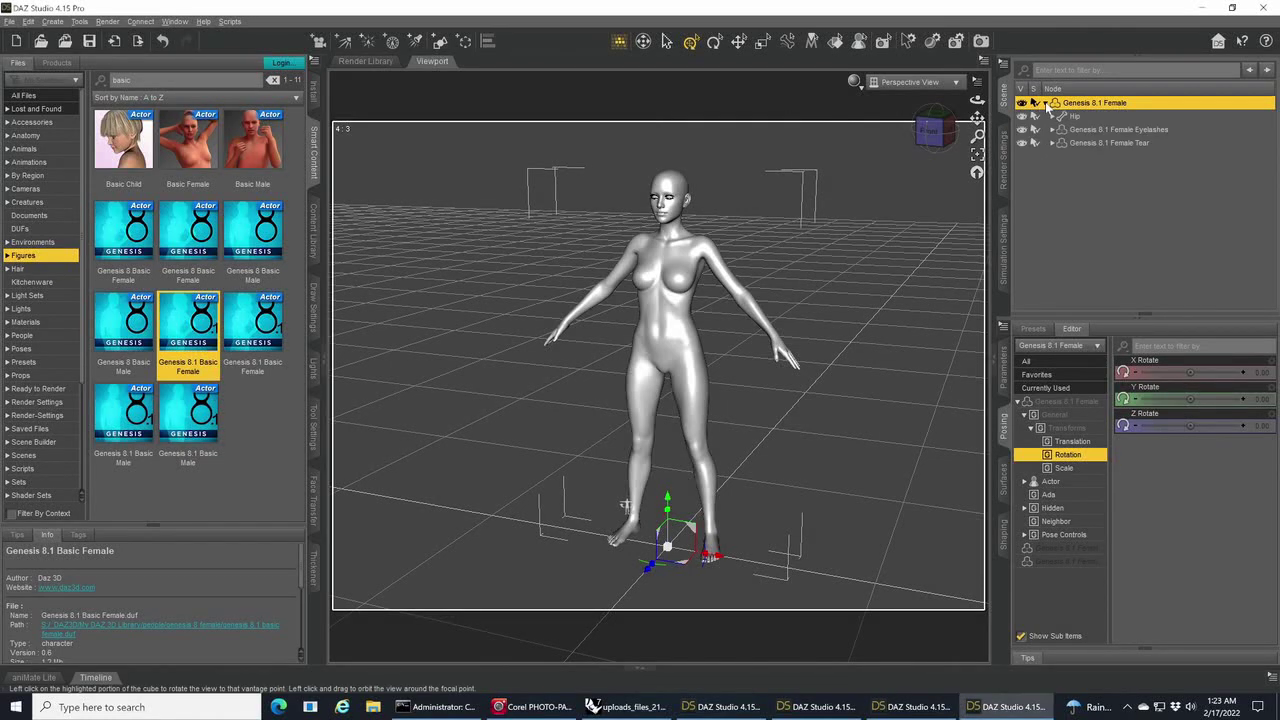
left_click(1096, 130)
key("Delete")
left_click(1095, 131)
key("Delete")
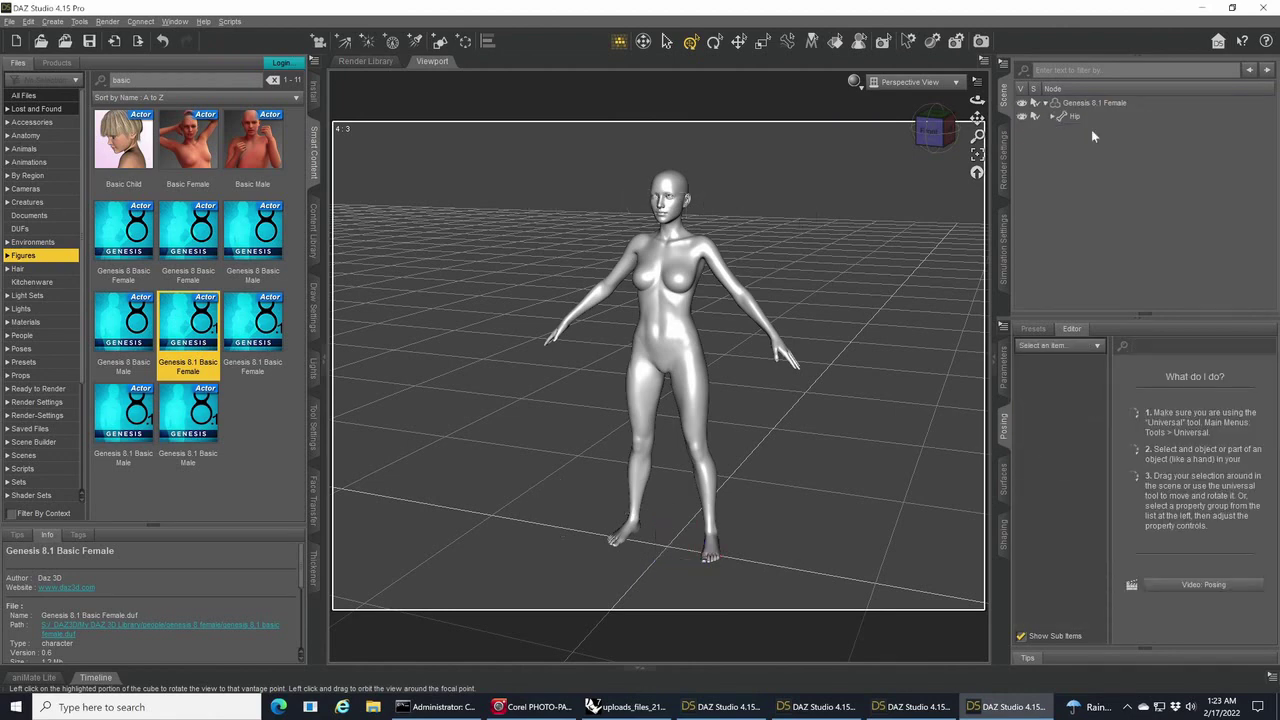
- Filter the Genesis 8.1 Female figure's parameters by "res" and set its Resolution Level to Base
left_click(1070, 103)
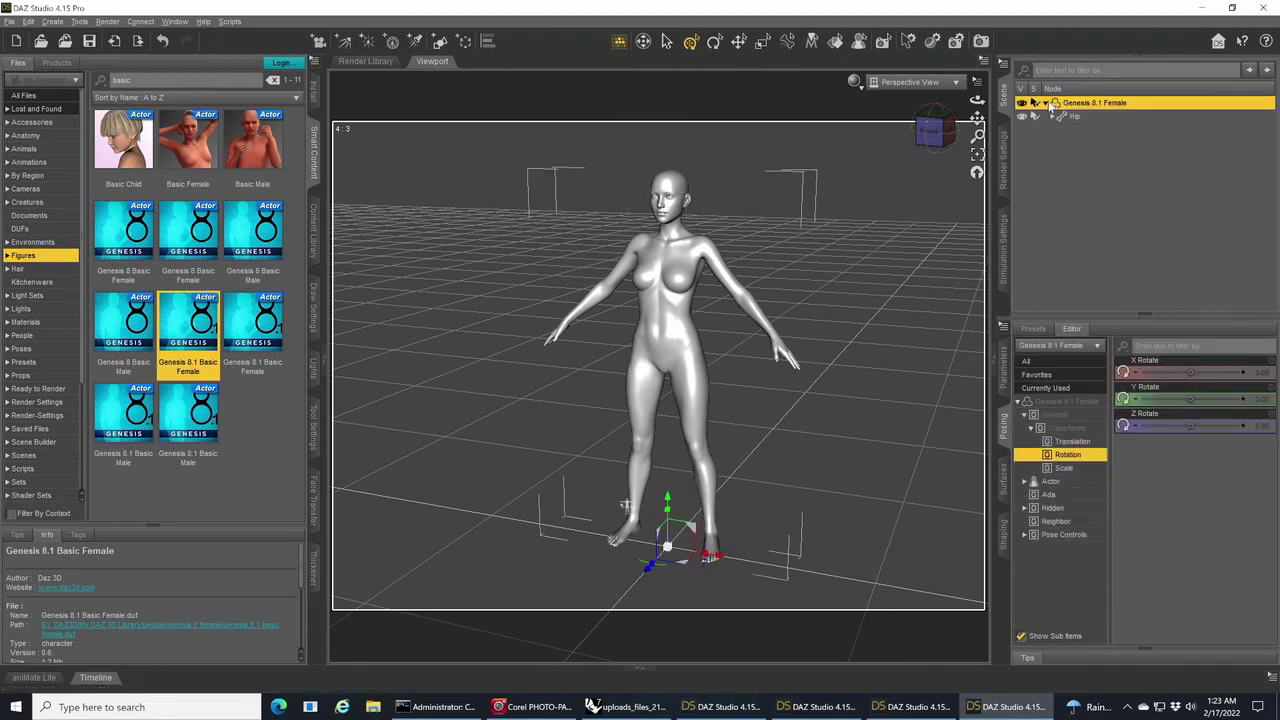
left_click(1010, 352)
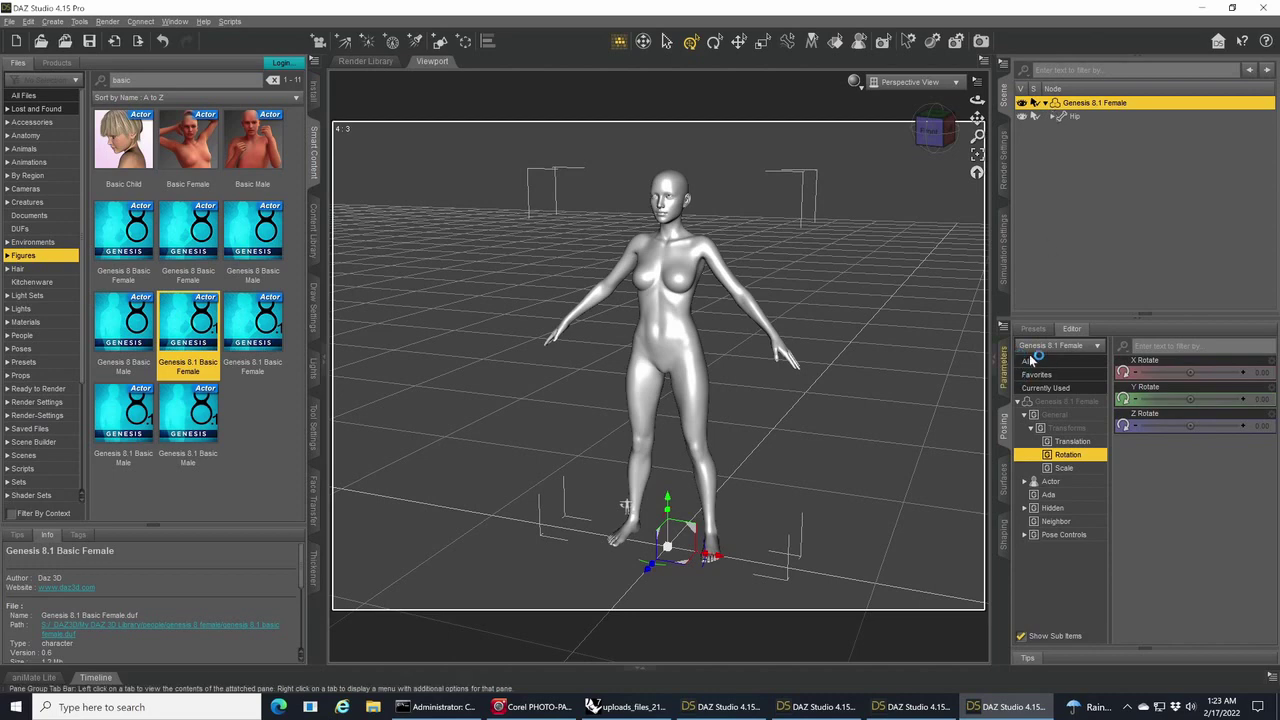
left_click(1086, 348)
type("res")
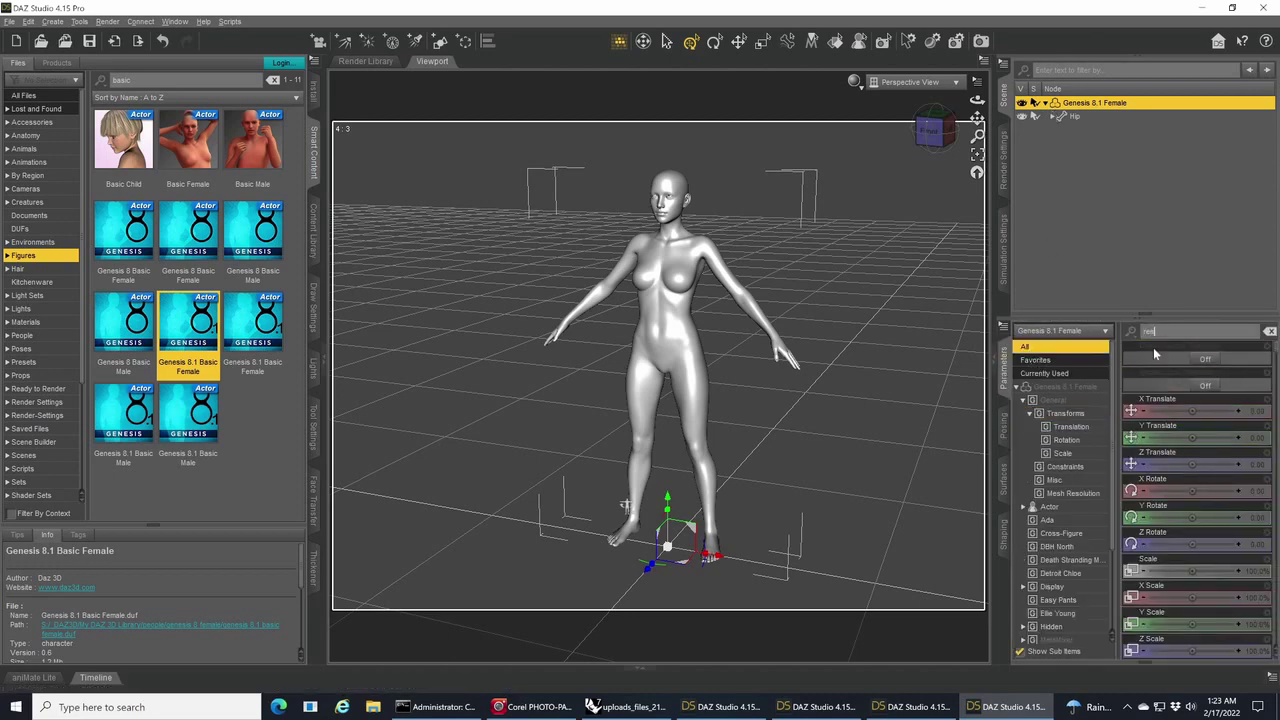
left_click(1162, 358)
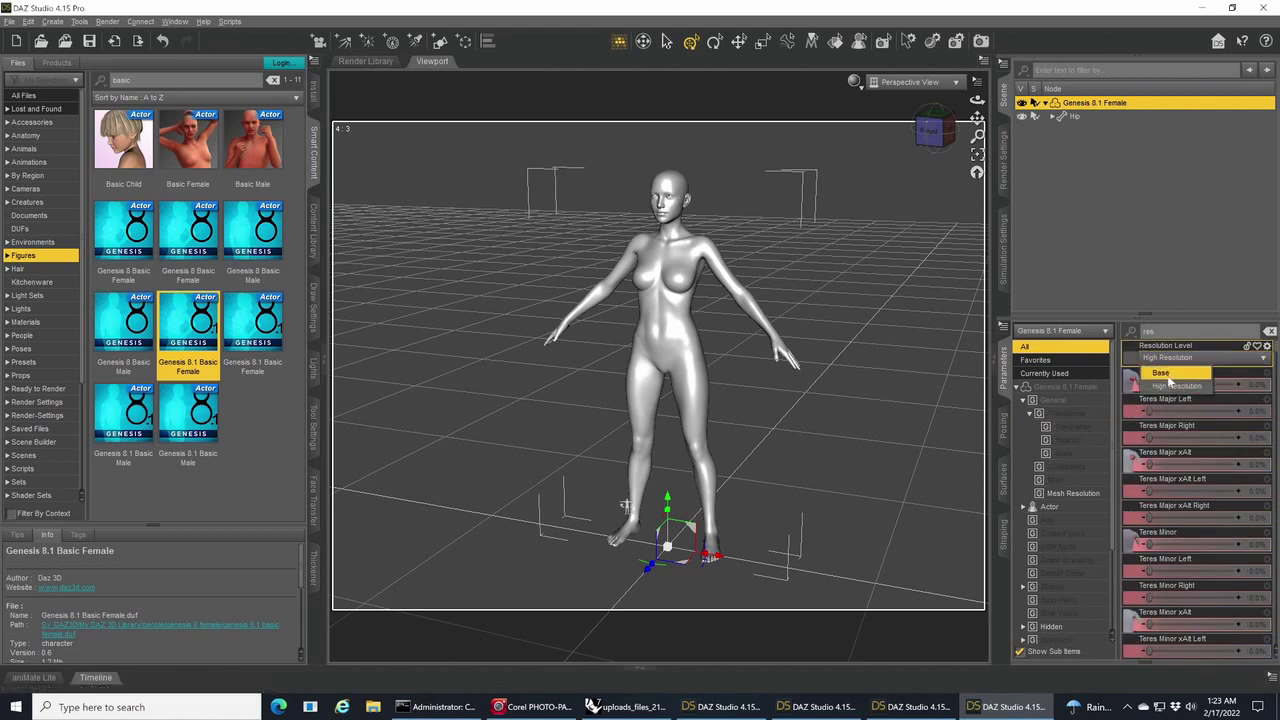
left_click(1162, 373)
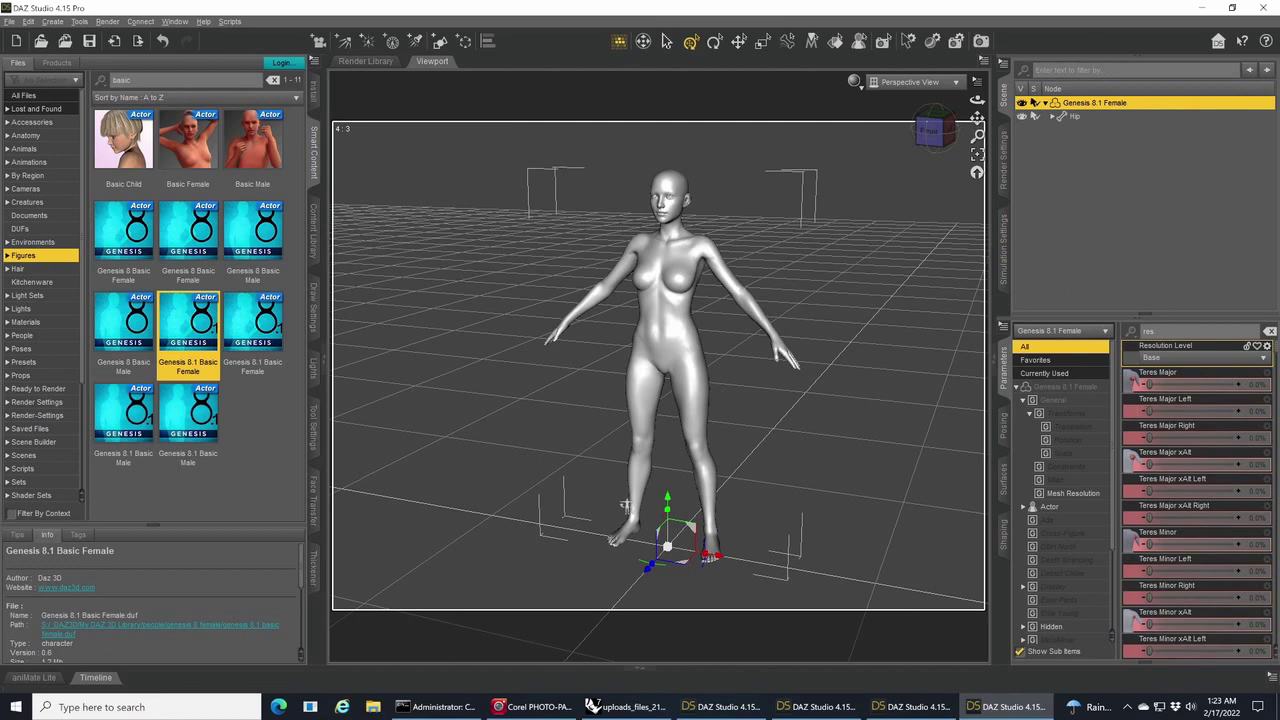
- Show all of the figure's currently used parameters without the filter and set Mouth Realism 8.1 HD to 0.0%
left_click(1068, 378)
left_click(1270, 331)
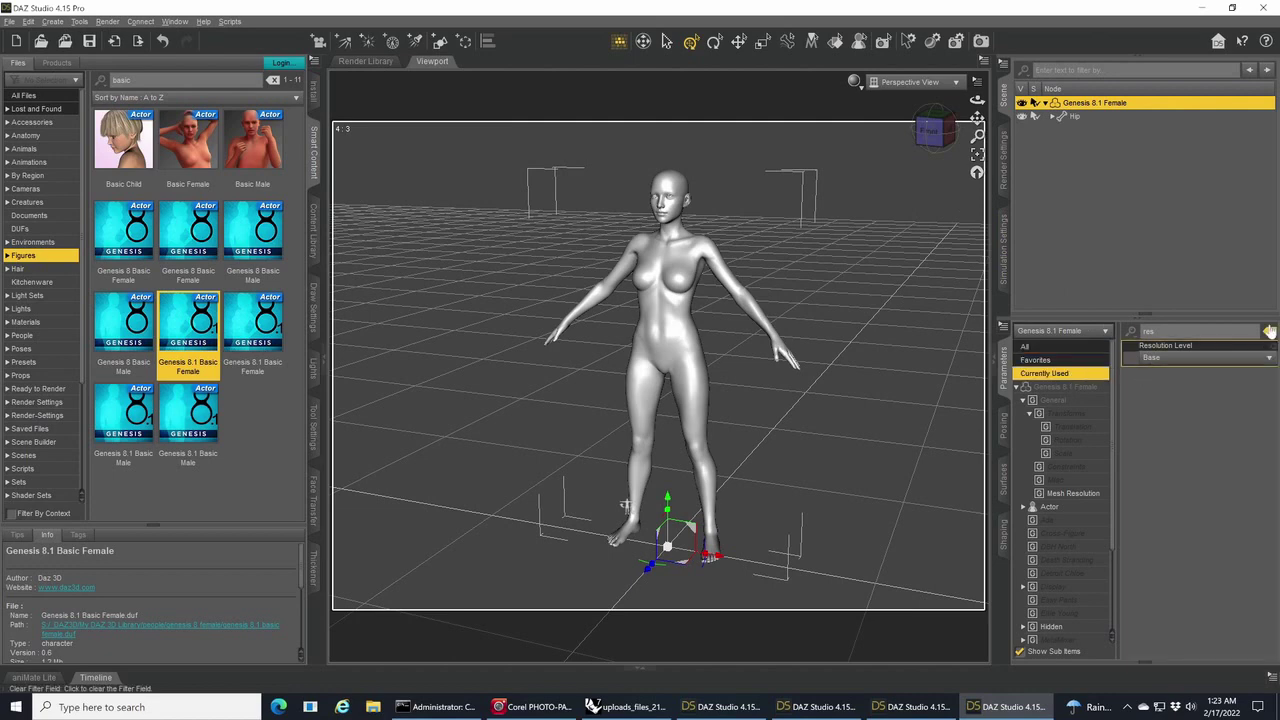
left_click_drag(1240, 410, 1150, 410)
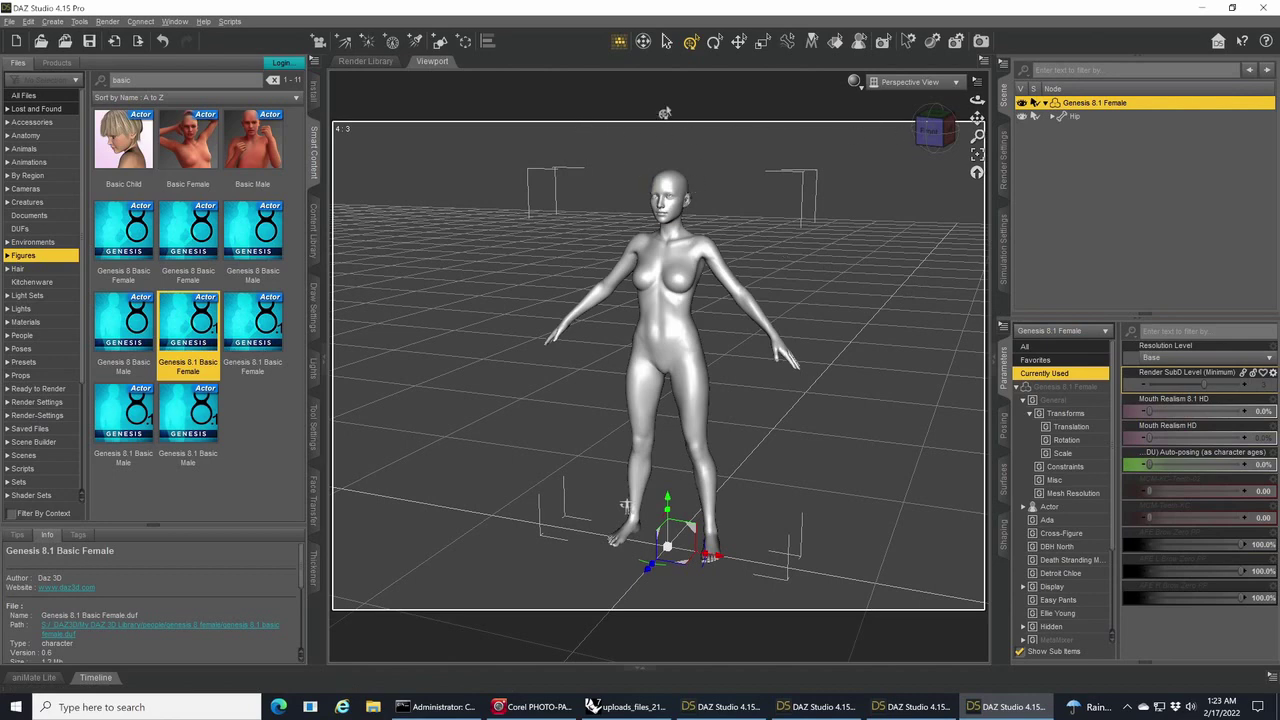
- Export the figure to the video folder as the Wavefront object g81f_base.obj, accepting the OBJ export options at 100% scale
left_click(10, 21)
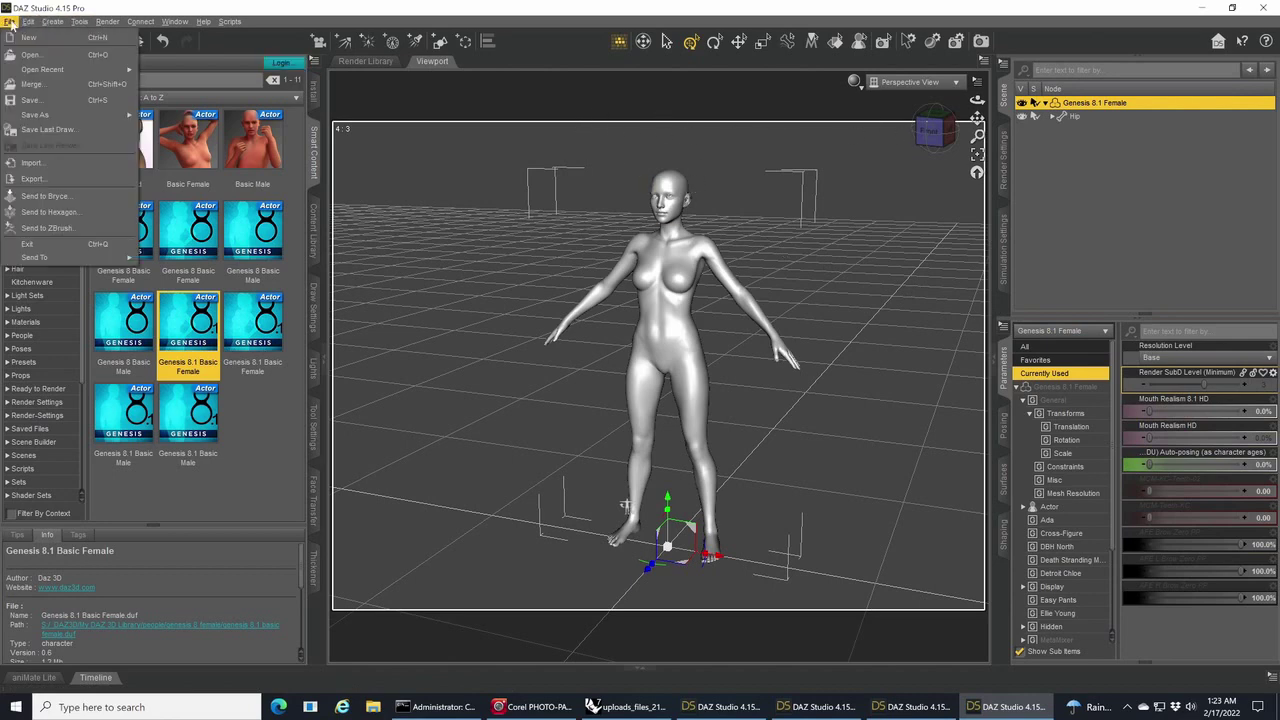
left_click(33, 178)
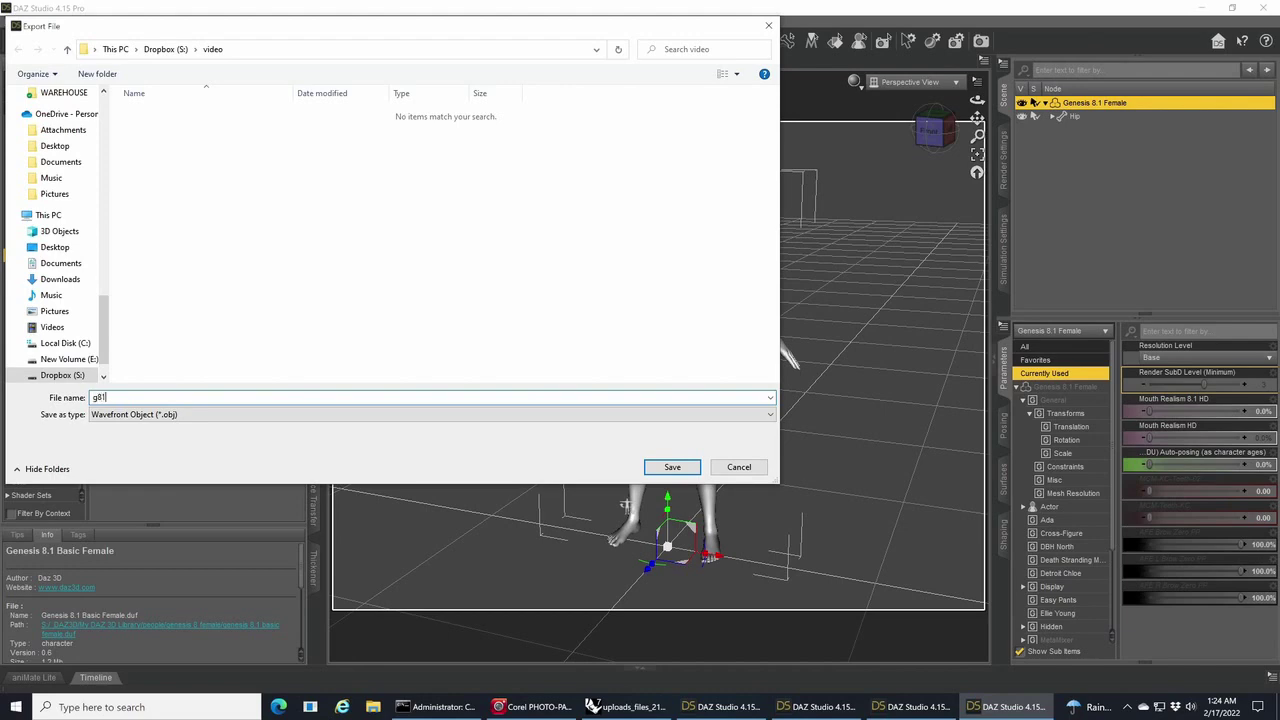
key("Return")
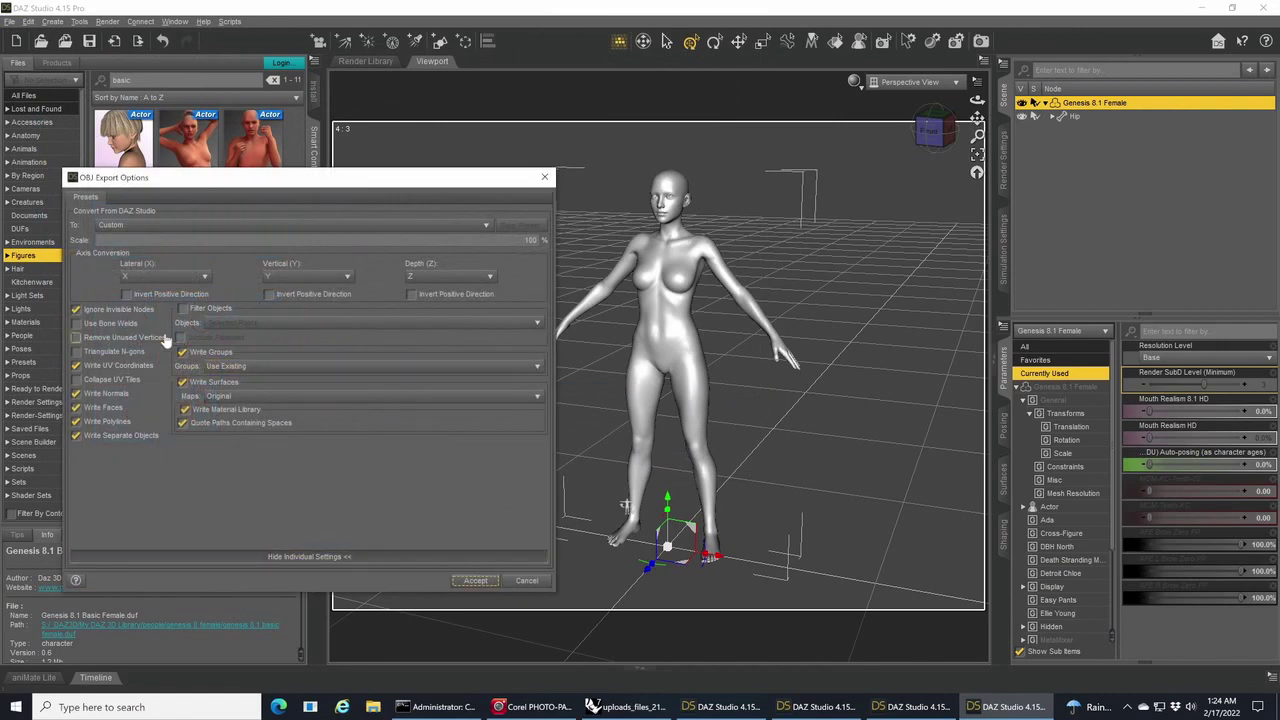
left_click(95, 395)
left_click(95, 396)
left_click(474, 582)
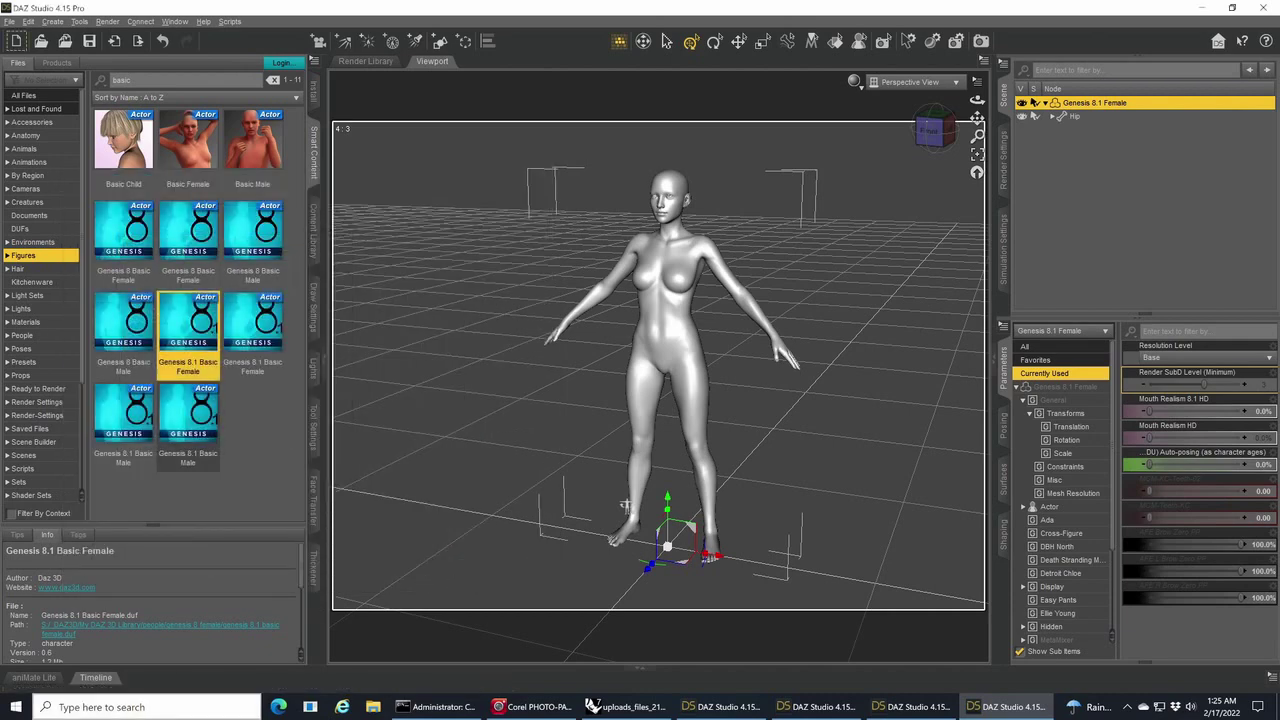
- Launch Blender from the Windows search and dismiss its splash screen
left_click(206, 712)
type("b")
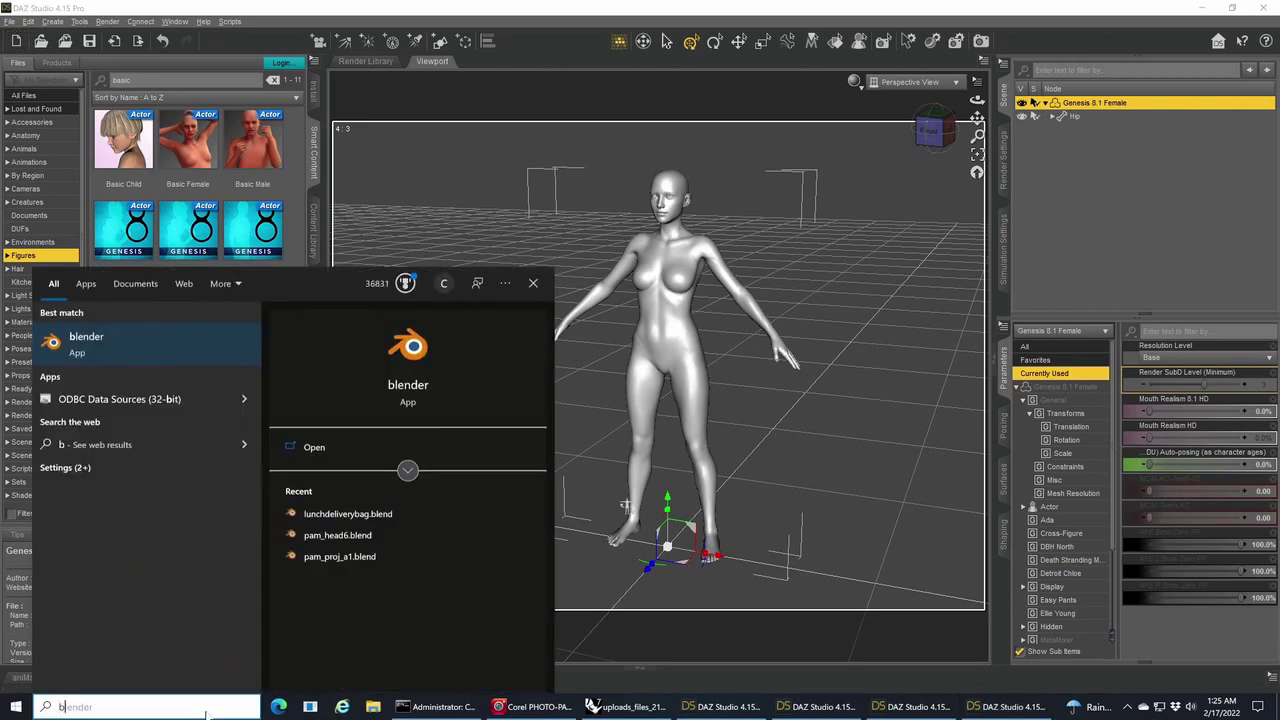
type("lender")
key("Return")
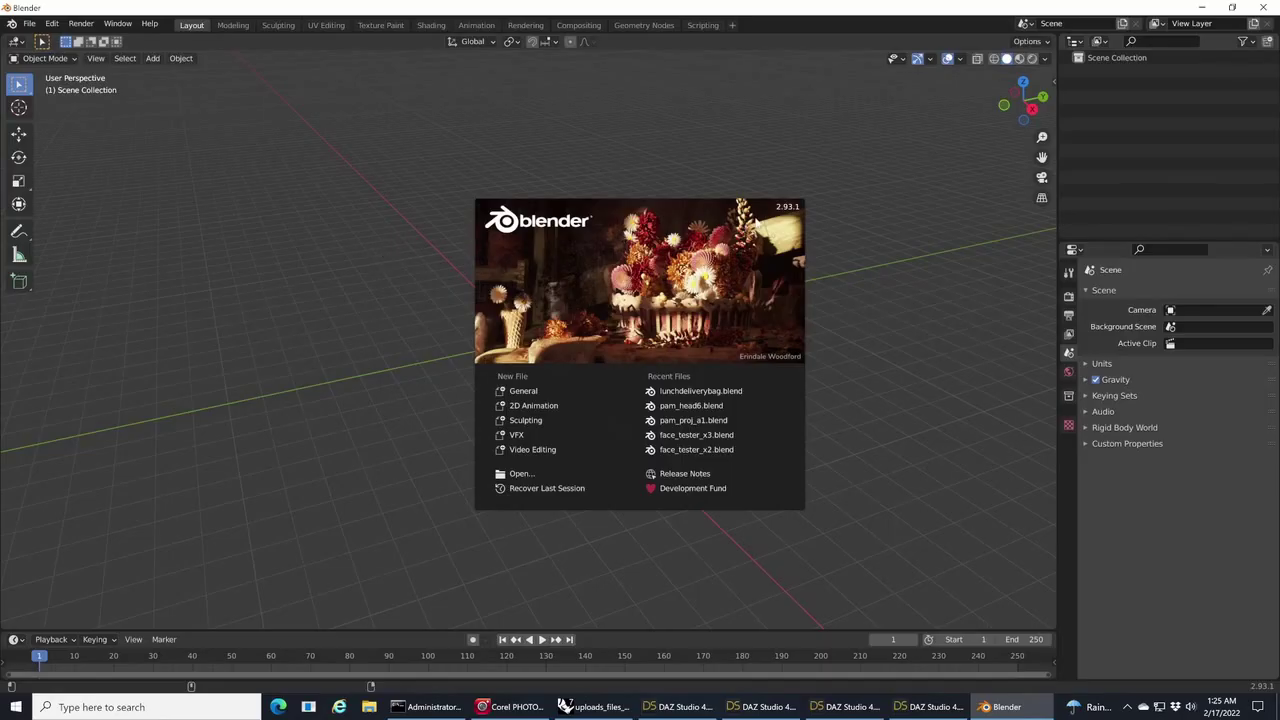
left_click(838, 210)
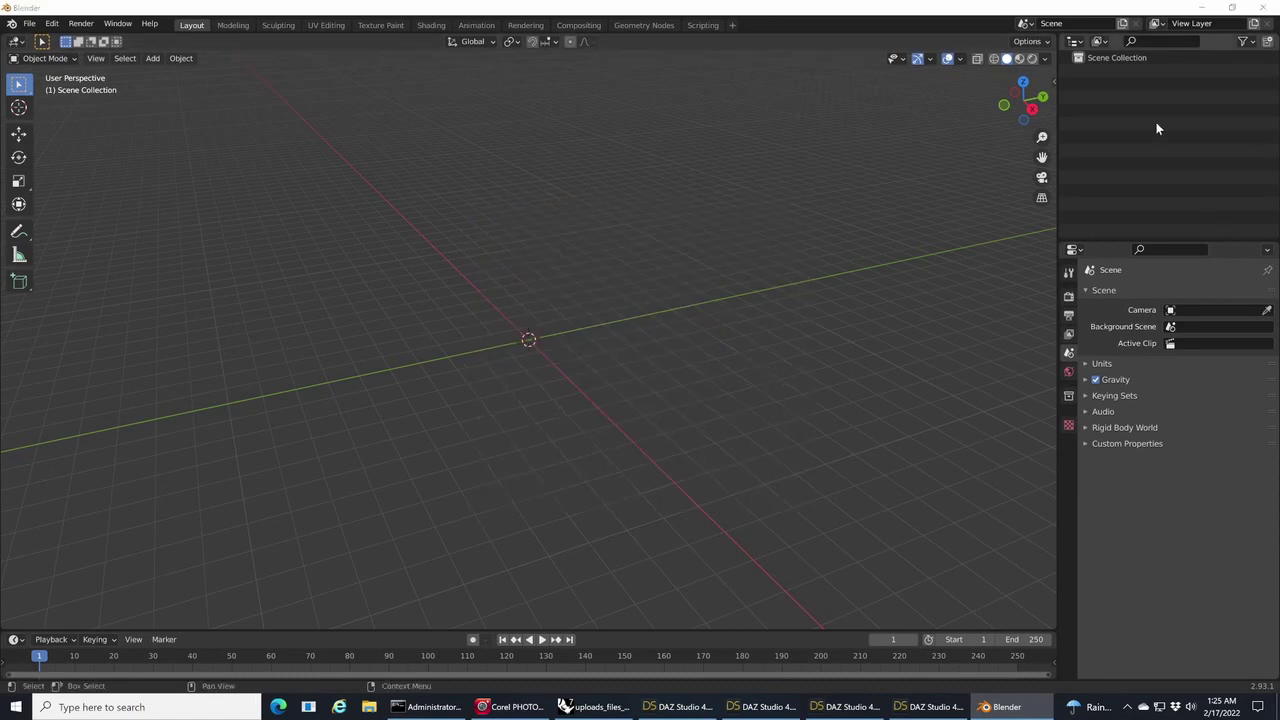
left_click(29, 23)
mouse_move(65, 222)
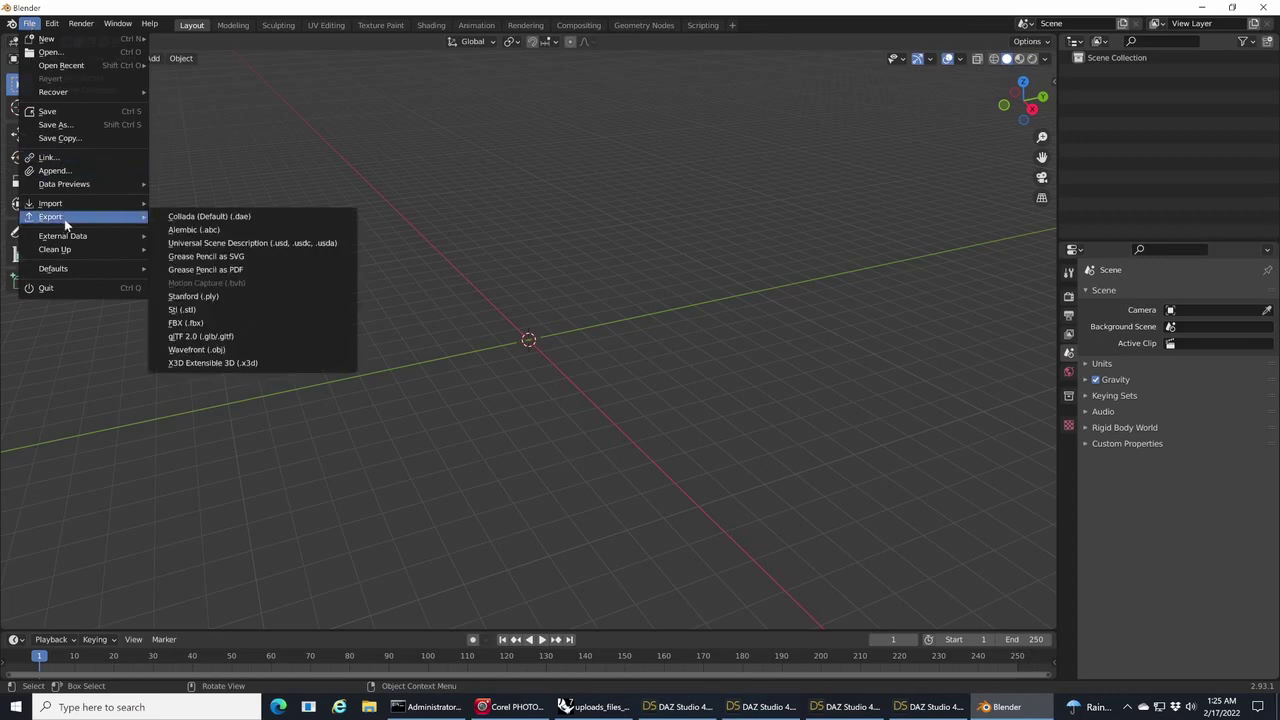
left_click(215, 349)
- Import the Wavefront file g81f_base.obj with Keep Vert Order and Poly Groups enabled in the geometry options
left_click(29, 23)
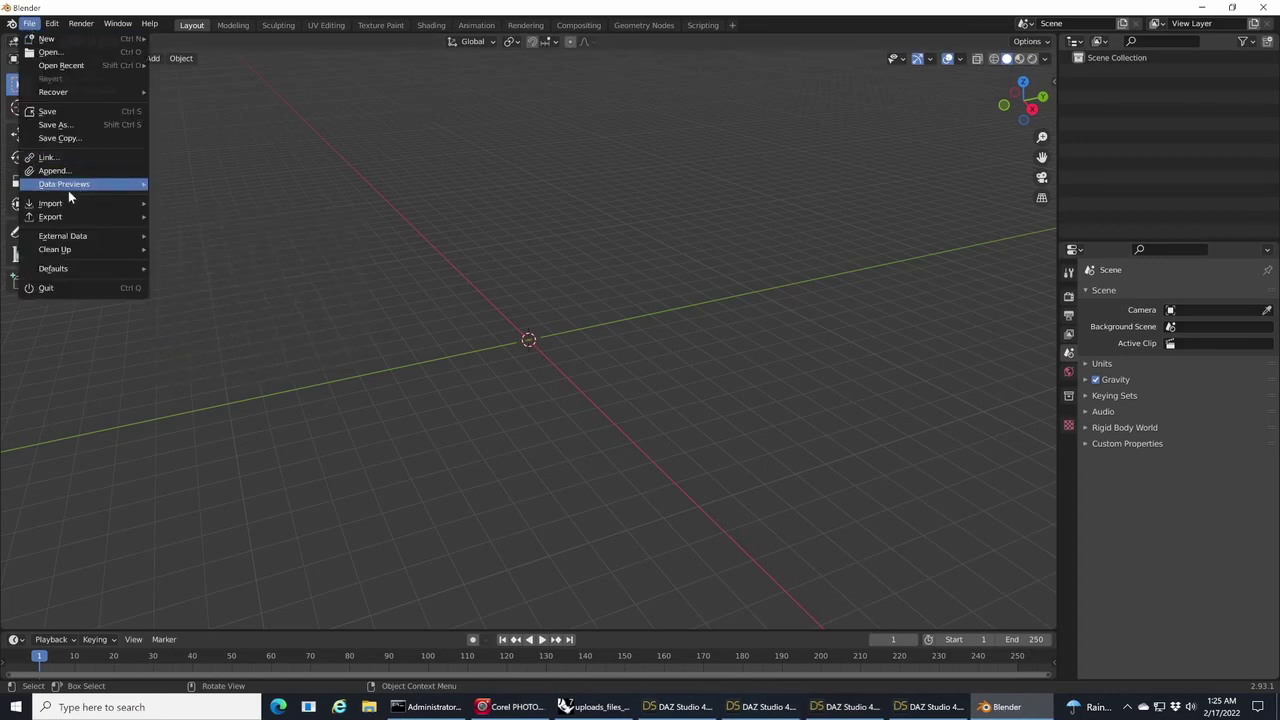
mouse_move(68, 205)
left_click(221, 323)
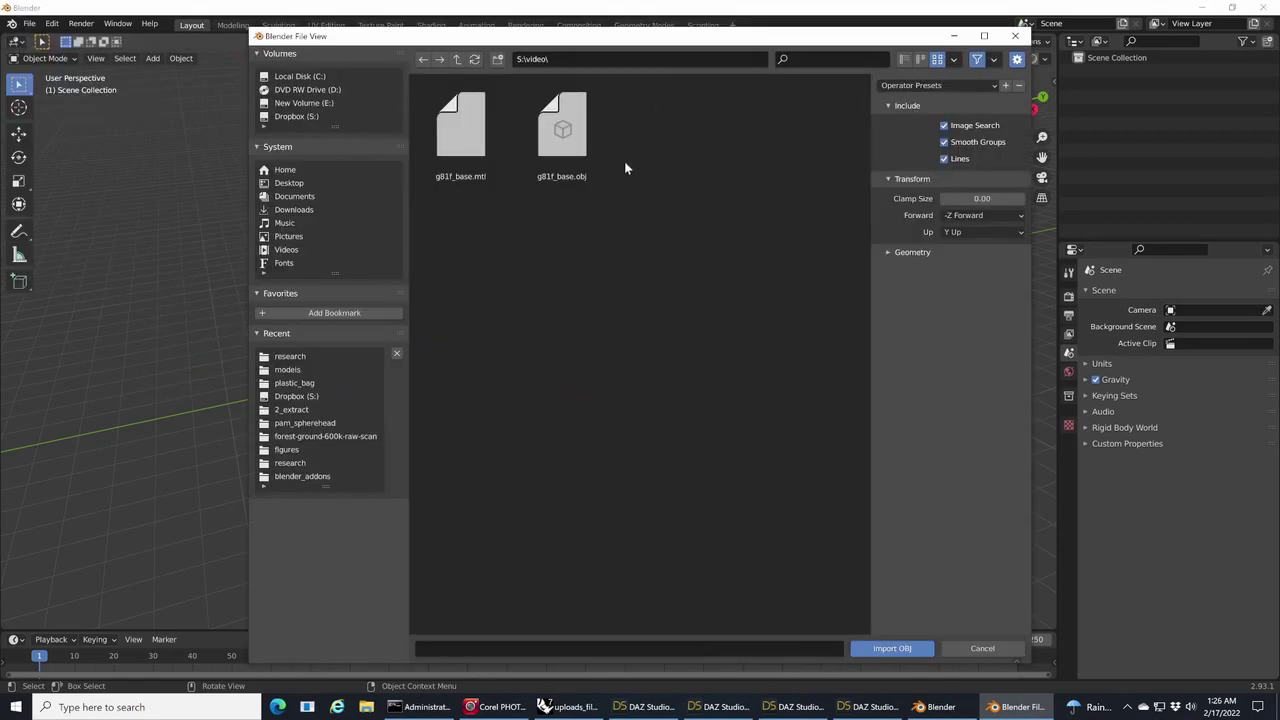
left_click(901, 258)
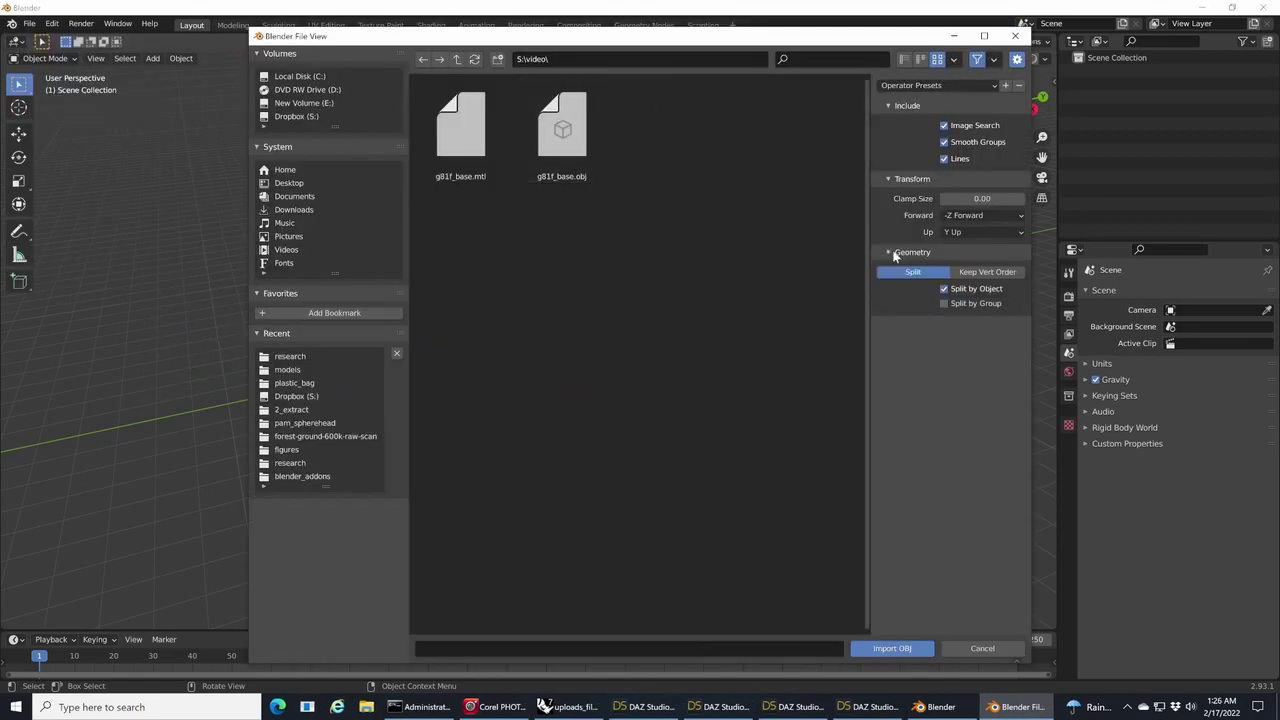
left_click(987, 273)
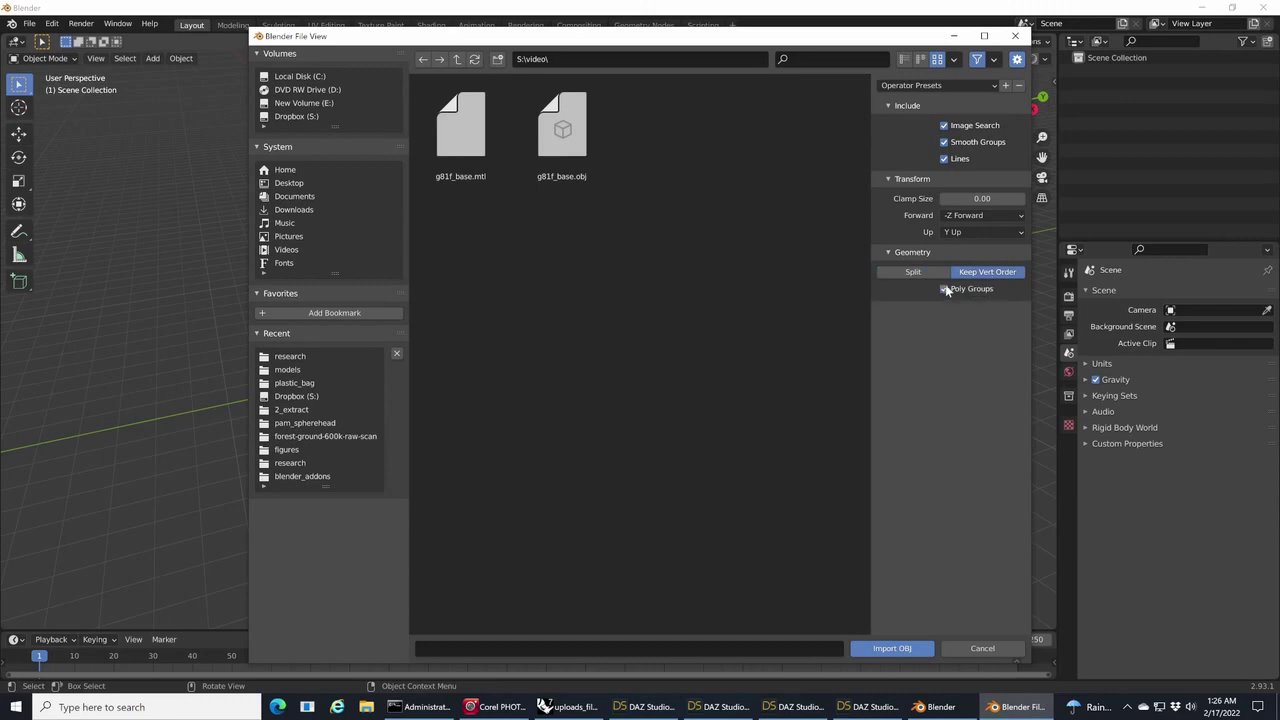
left_click(564, 170)
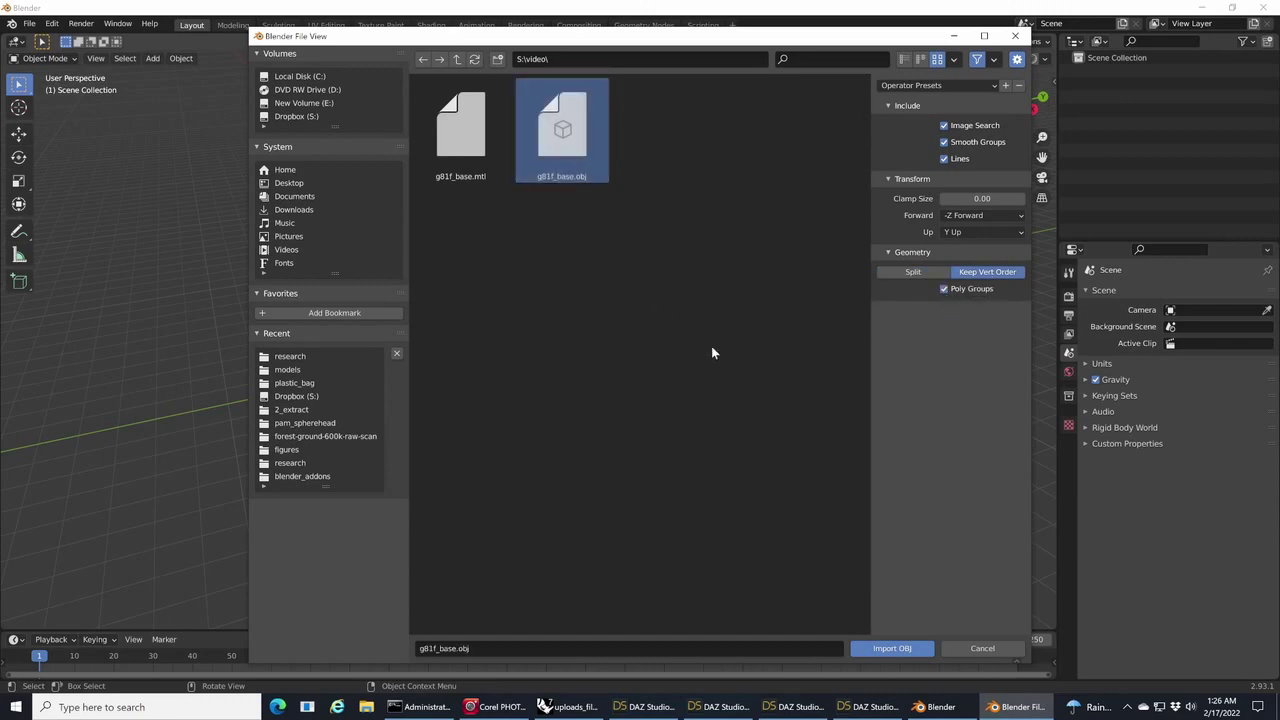
left_click(887, 649)
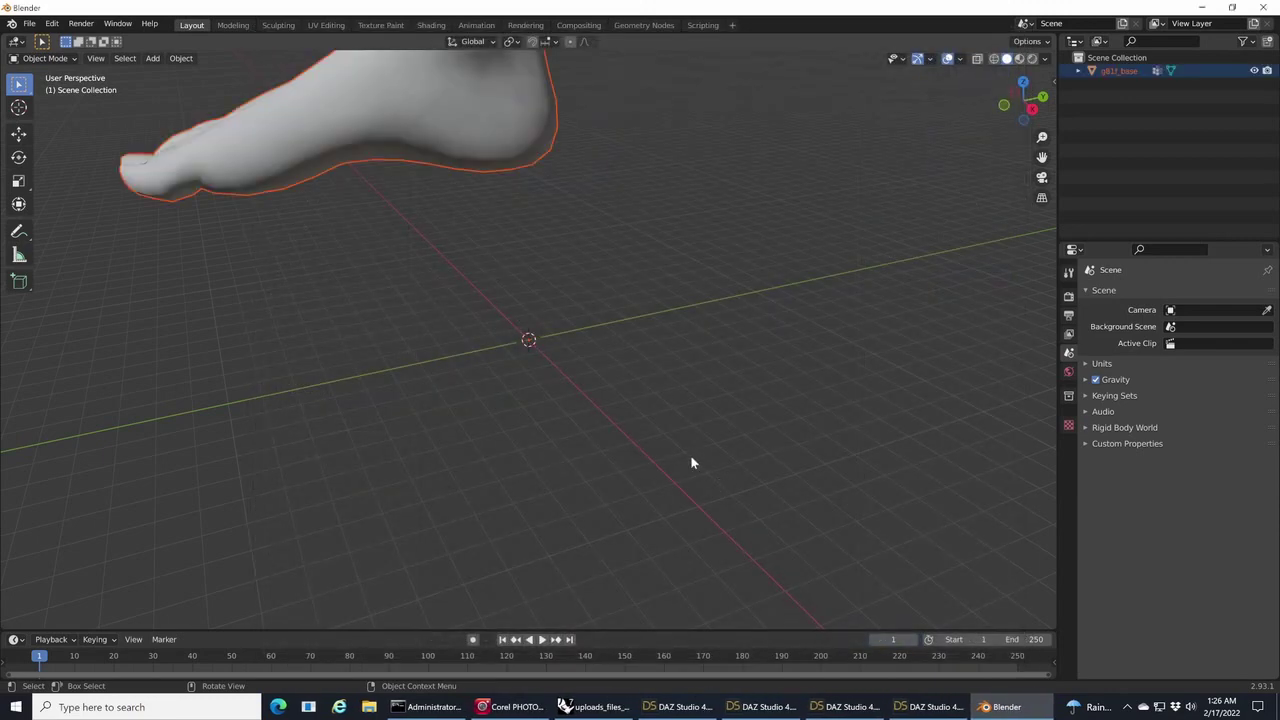
- Put the imported g81f_base mesh into Edit Mode and deselect all of its vertices
scroll(689, 417, "down", 5)
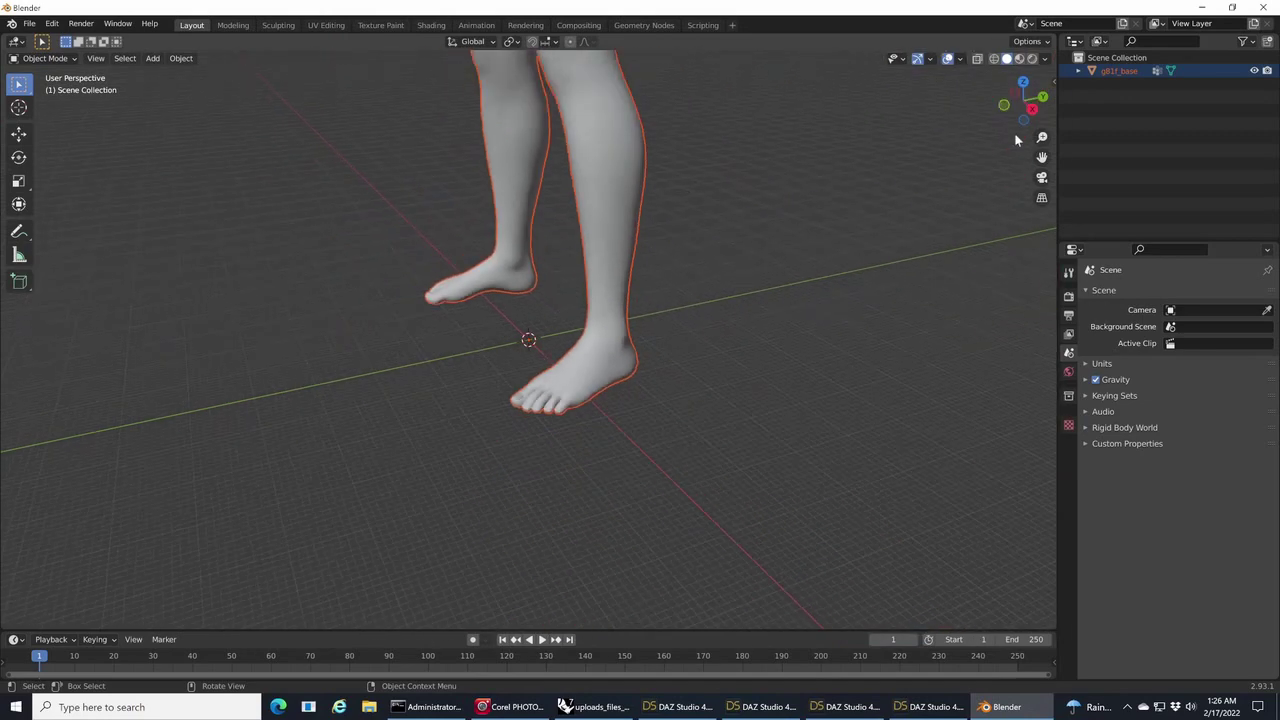
left_click_drag(1022, 101, 1114, 42)
left_click_drag(1041, 157, 1108, 710)
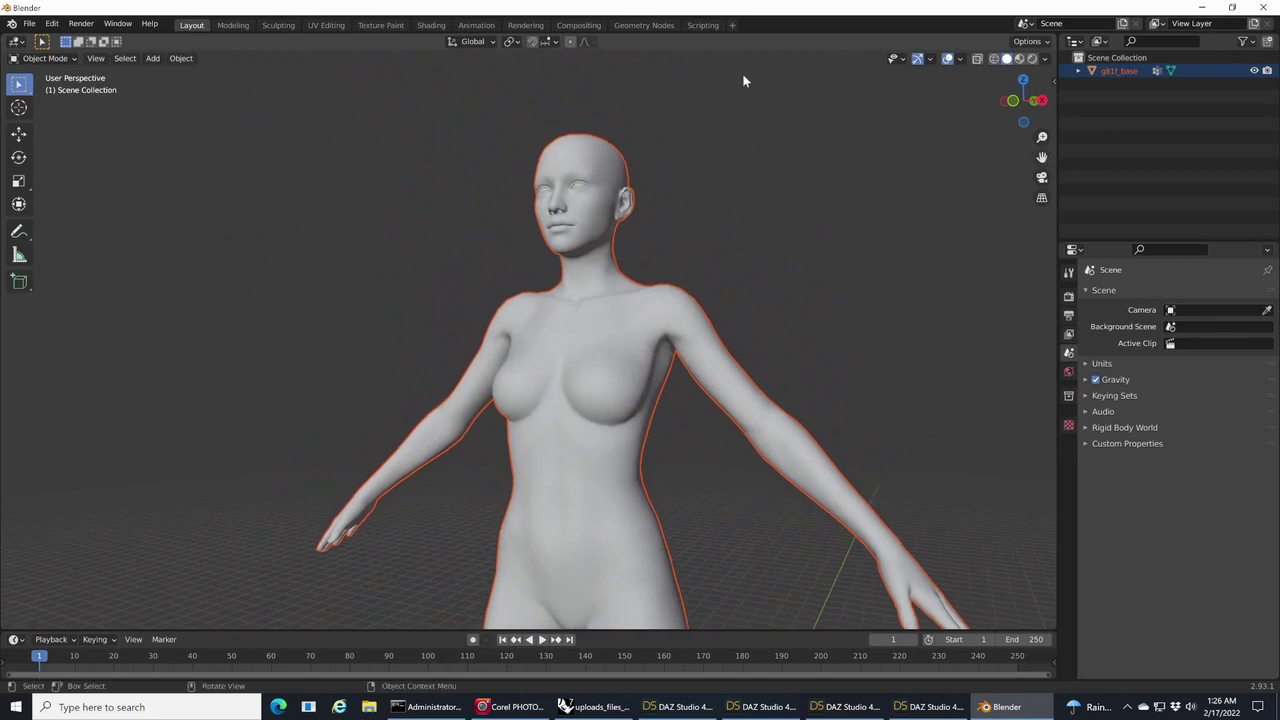
scroll(743, 80, "up", 3)
left_click_drag(1041, 157, 1005, 320)
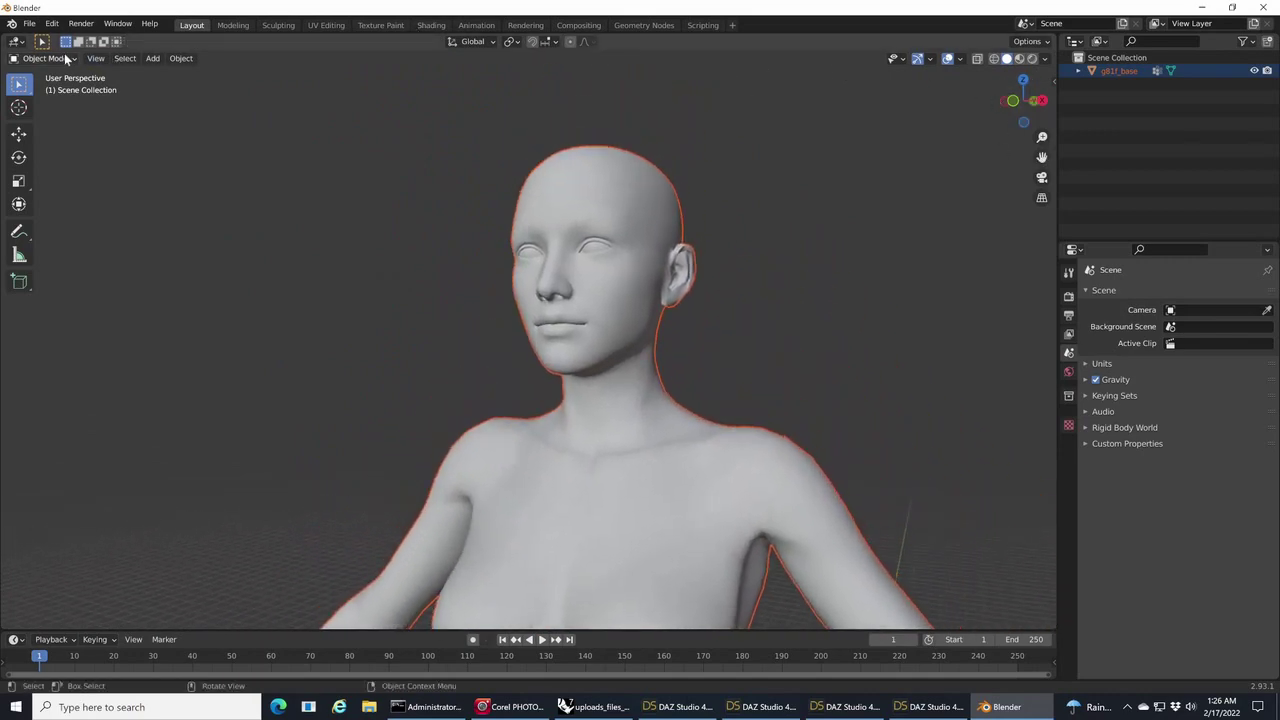
left_click(607, 211)
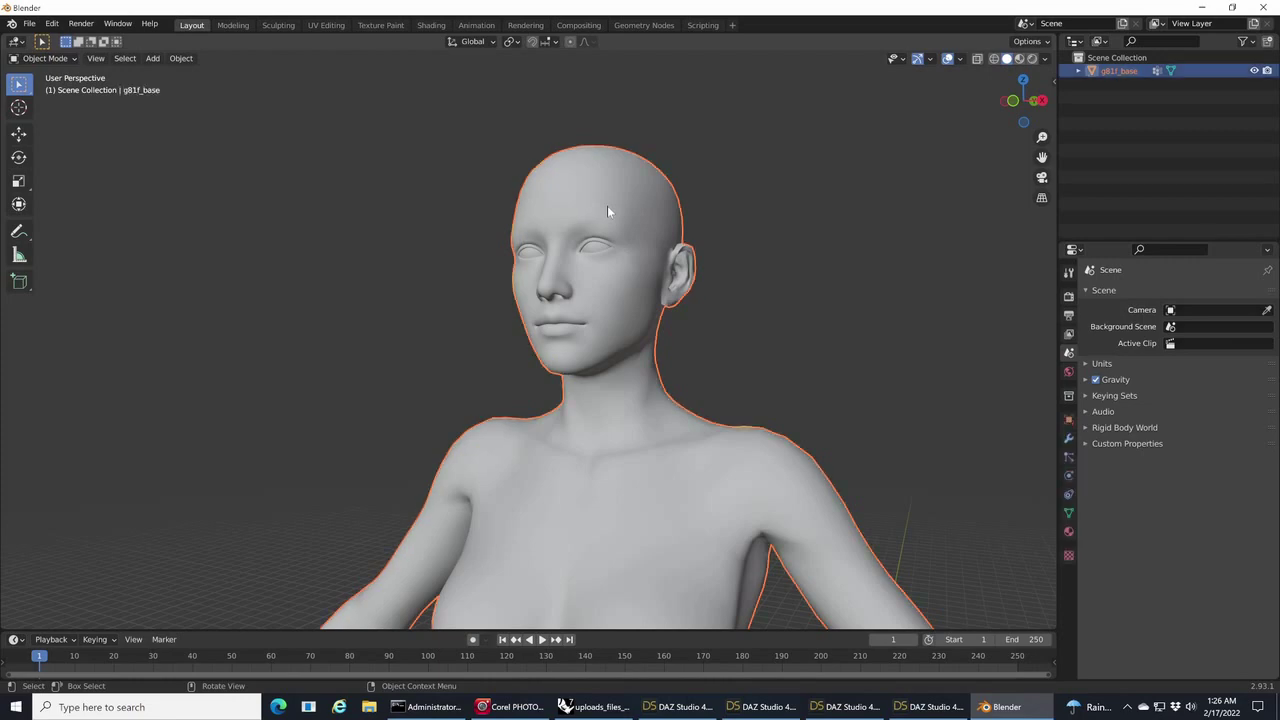
left_click(45, 58)
left_click(42, 87)
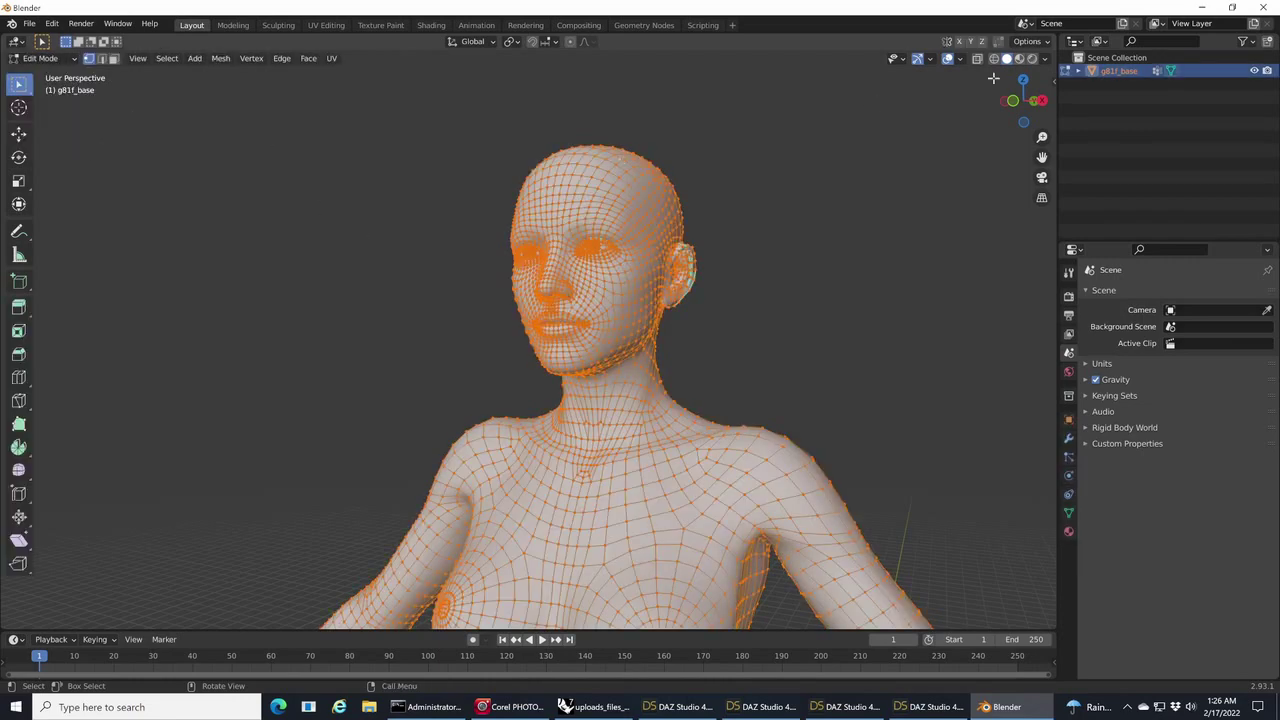
left_click_drag(1020, 98, 1032, 100)
key("alt+a")
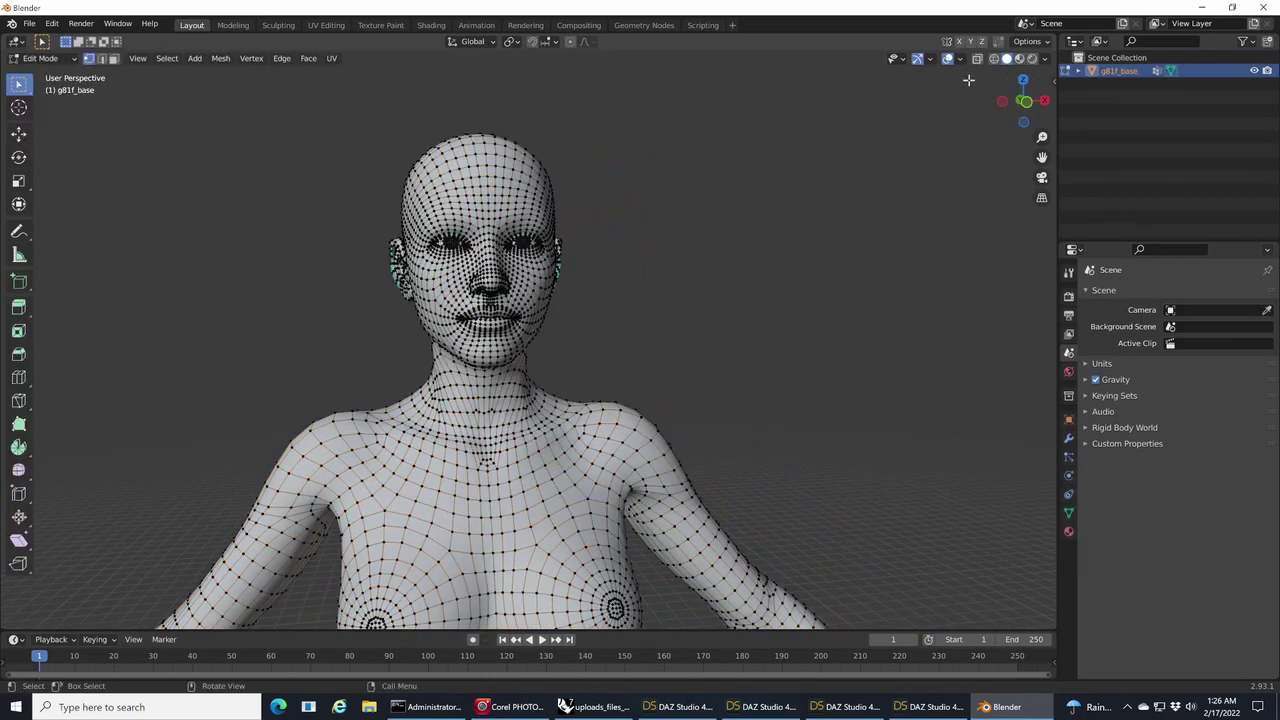
- Inspect the head mesh in wireframe, solid and material preview shading, ending with wireframe shading
left_click(993, 59)
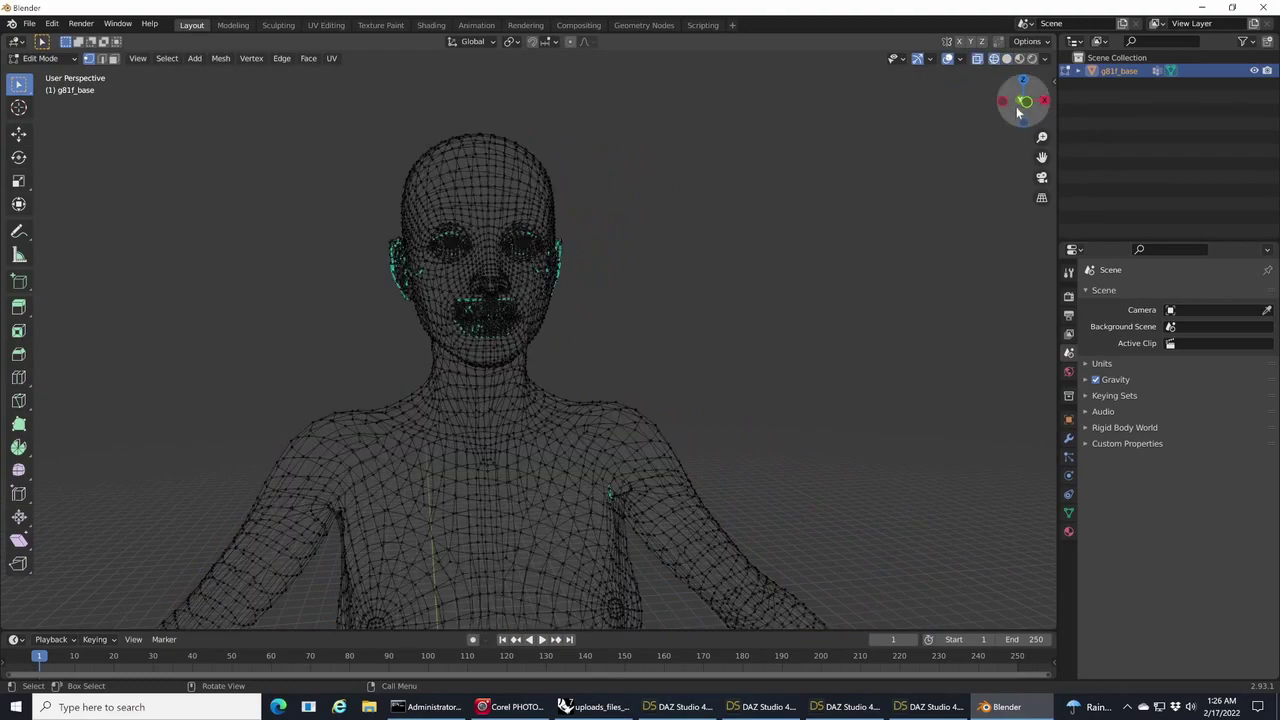
left_click_drag(1022, 100, 890, 106)
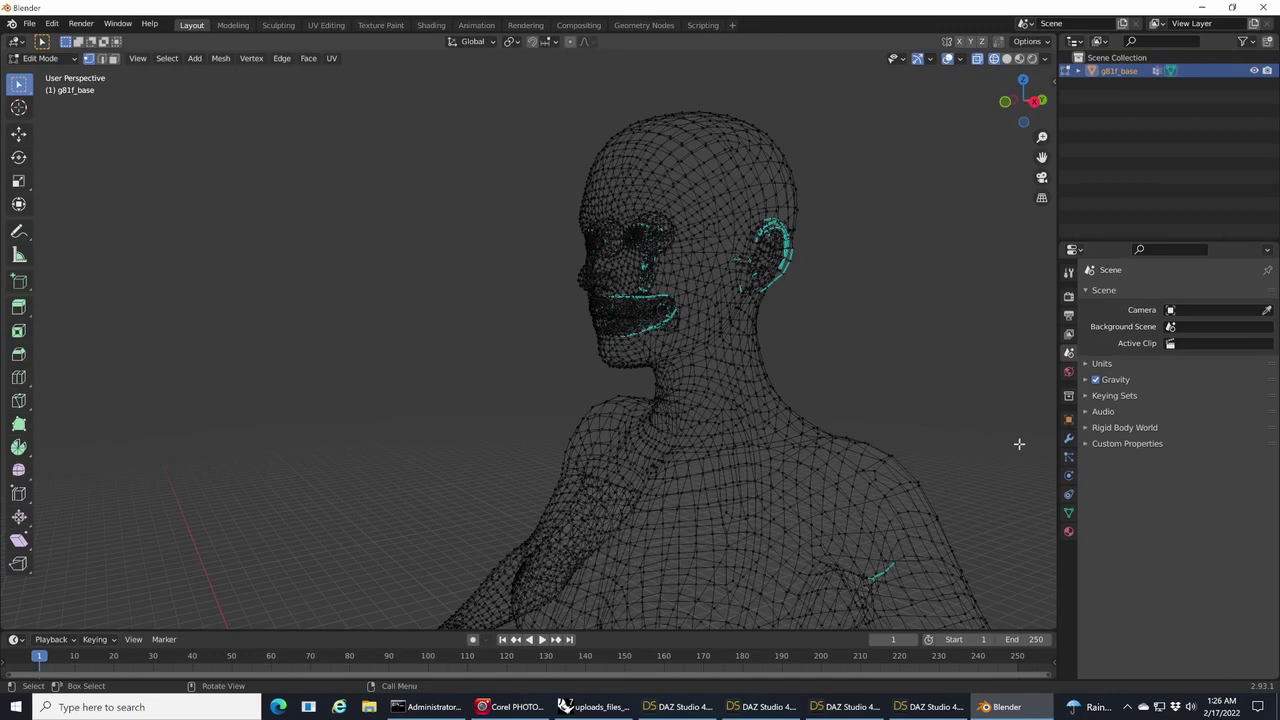
left_click(1007, 59)
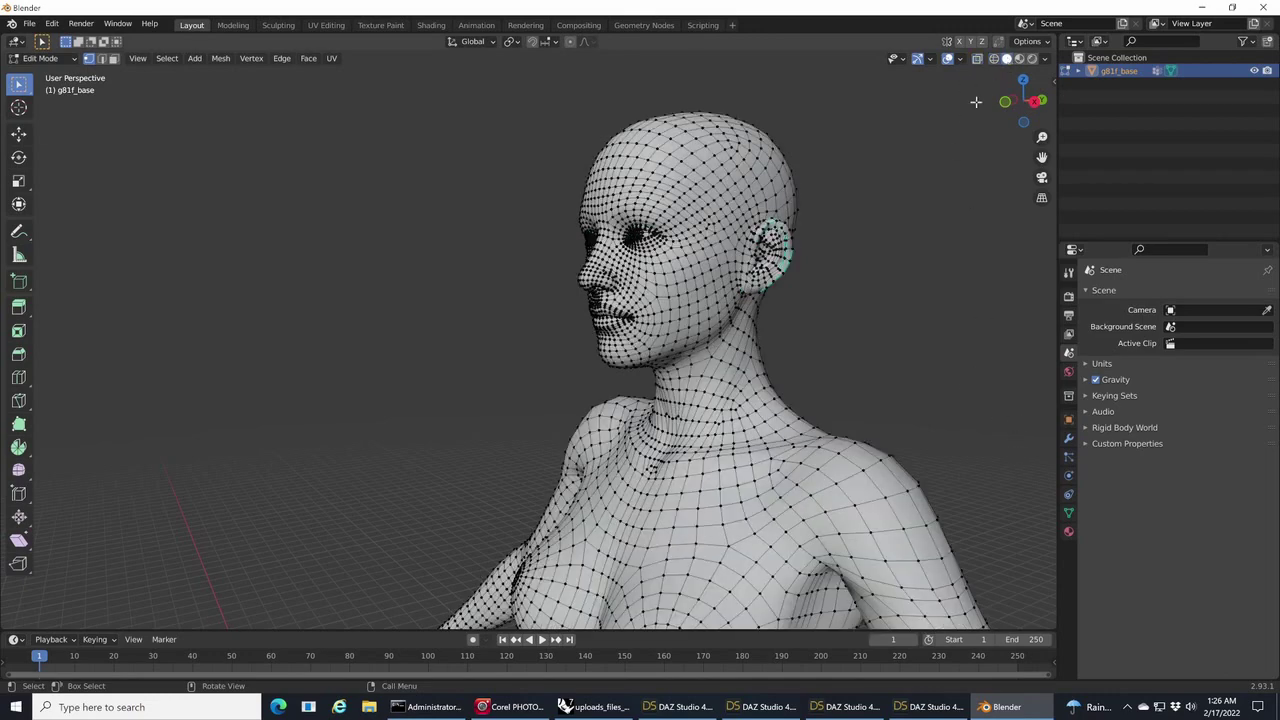
left_click(1019, 60)
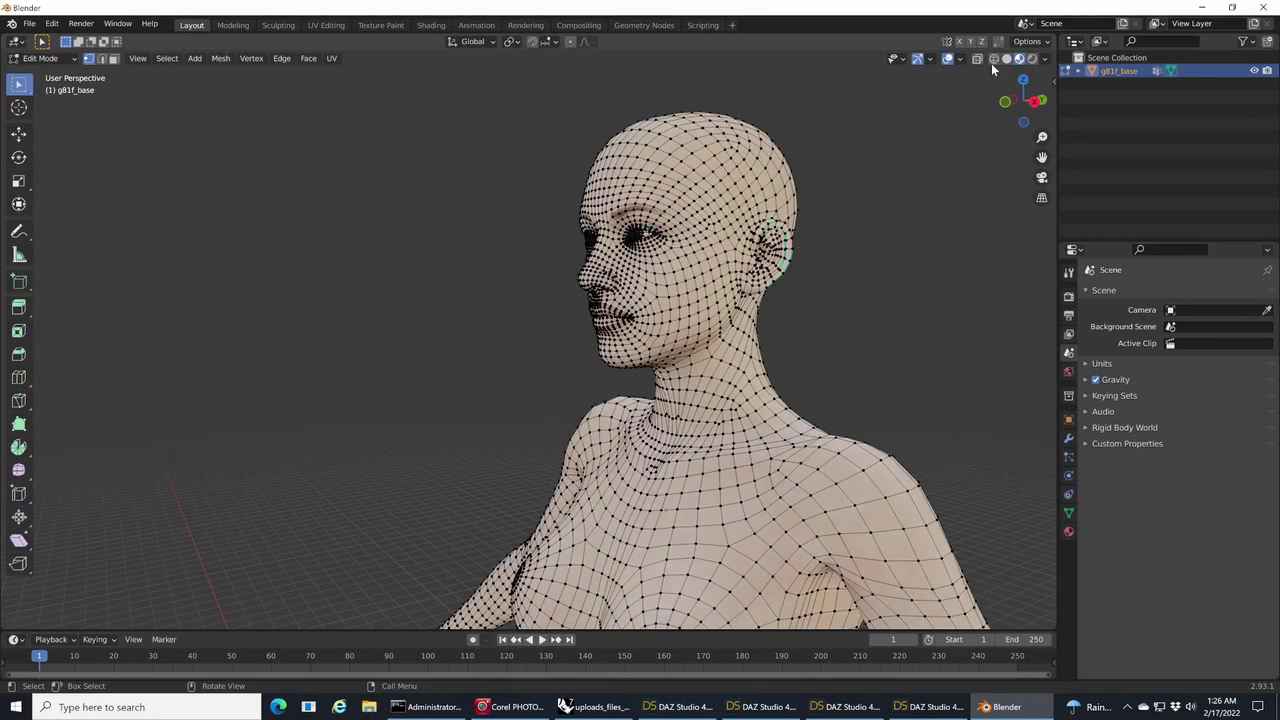
left_click(993, 59)
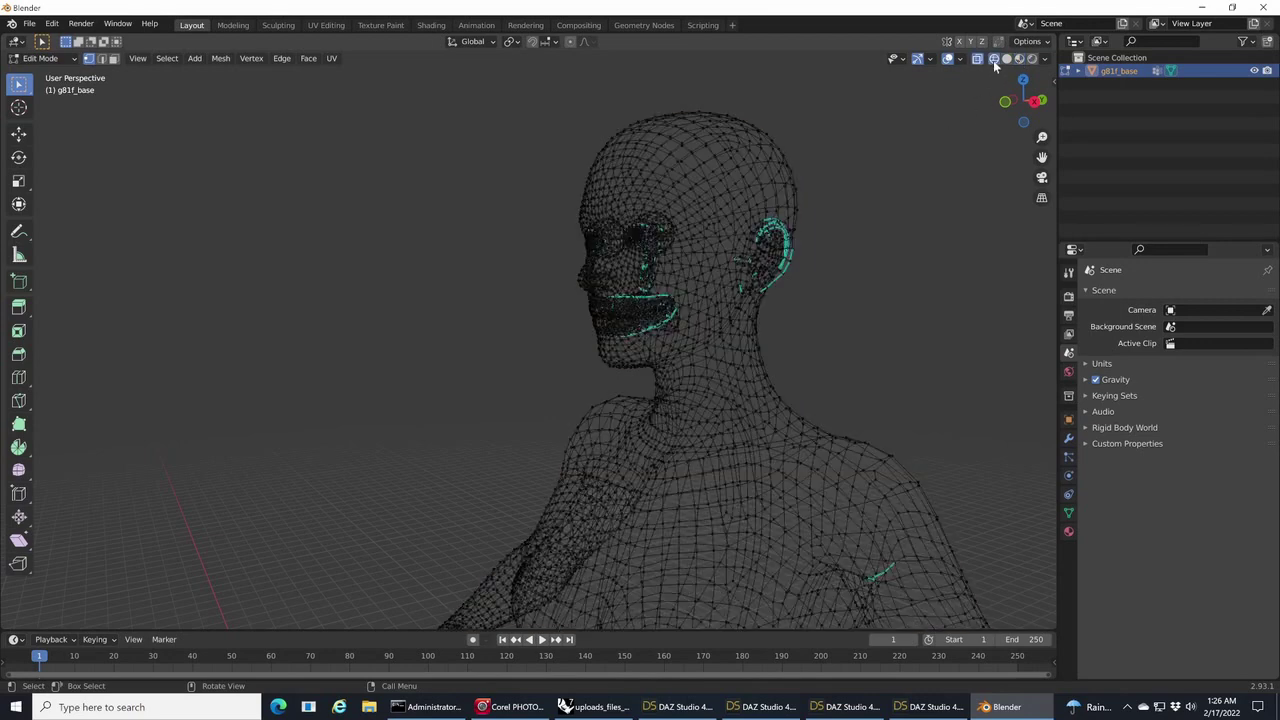
- Select the vertices of the rEye and lEye vertex groups, inspect both eyeballs from several angles, and clear the selection
left_click(1069, 513)
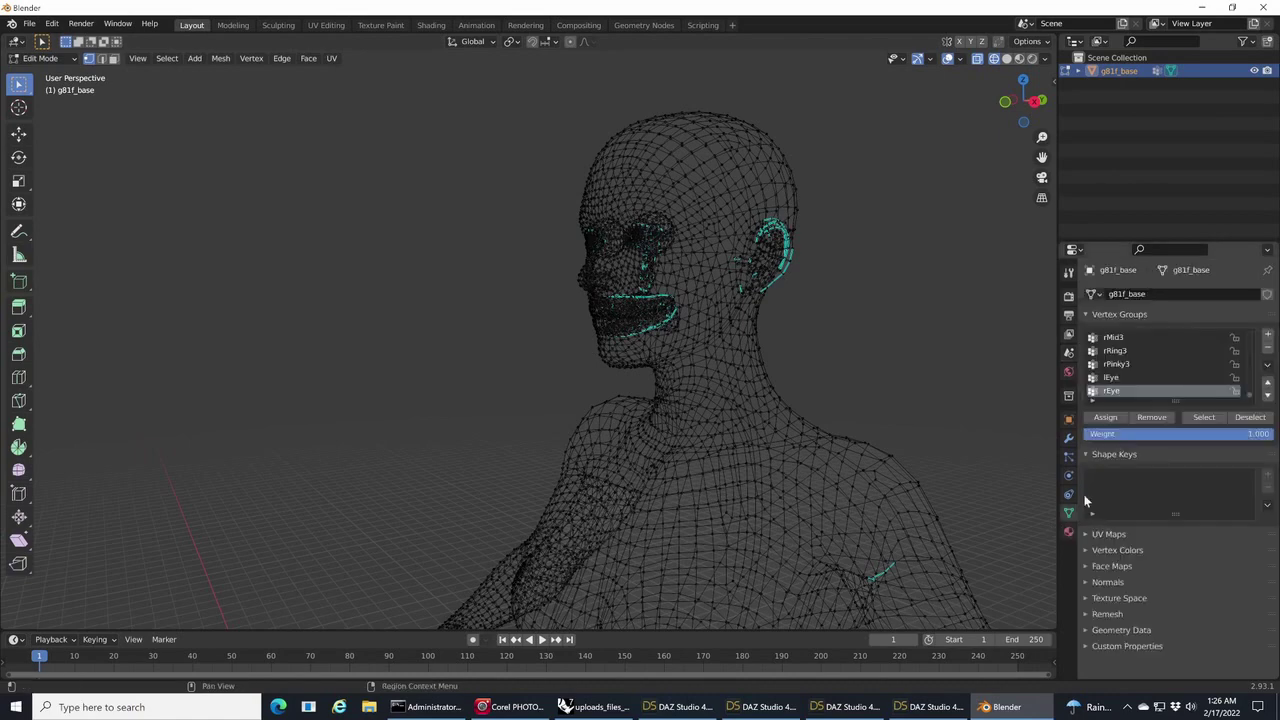
left_click(1204, 417)
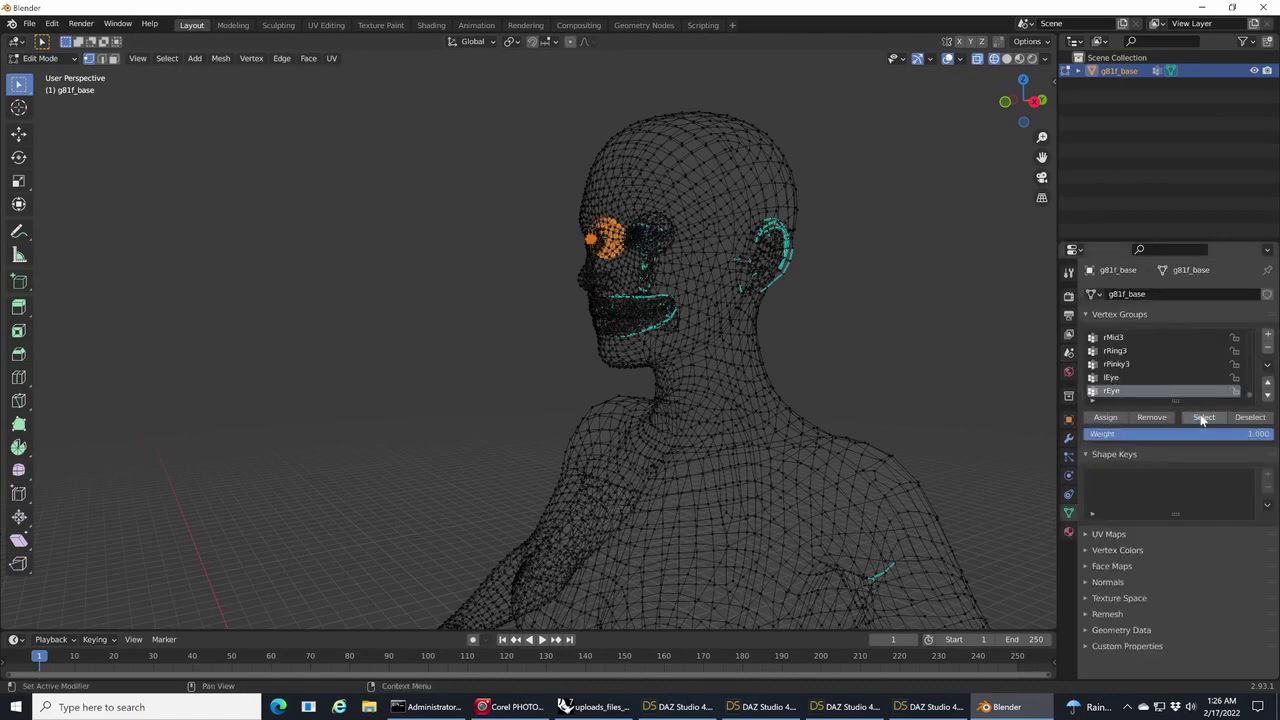
left_click(1118, 377)
left_click(1199, 418)
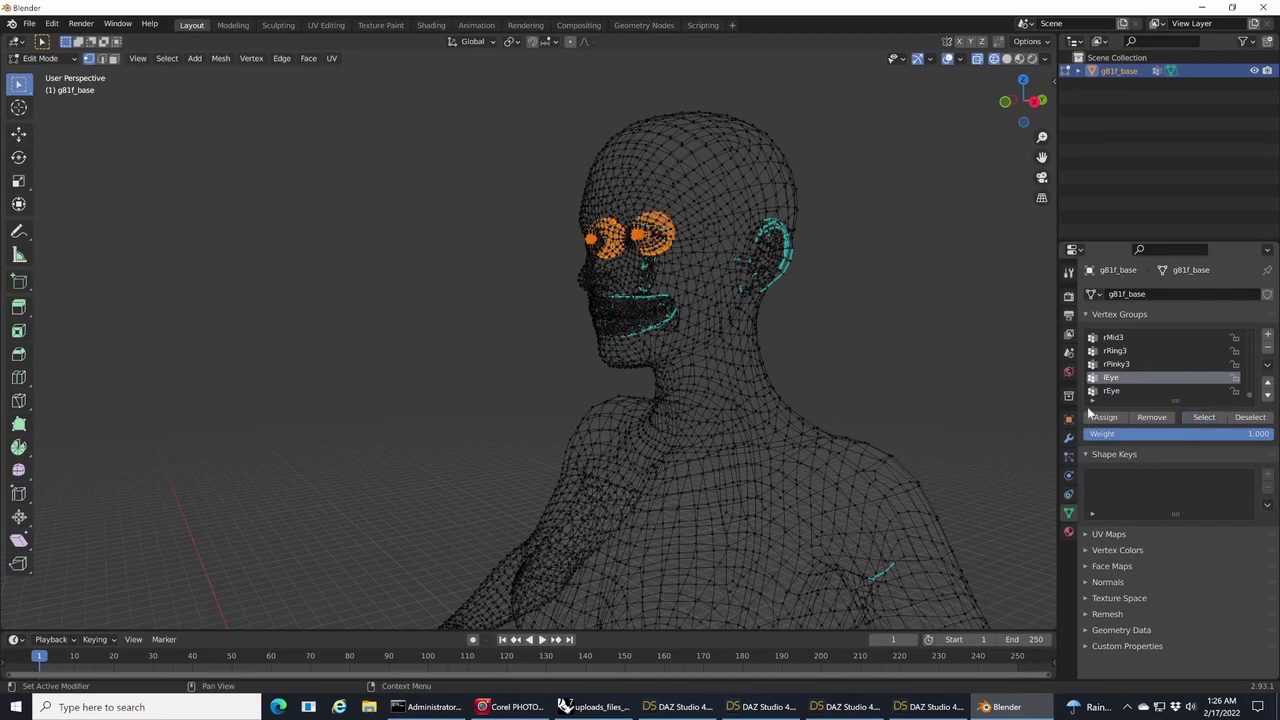
left_click_drag(1003, 119, 1043, 205)
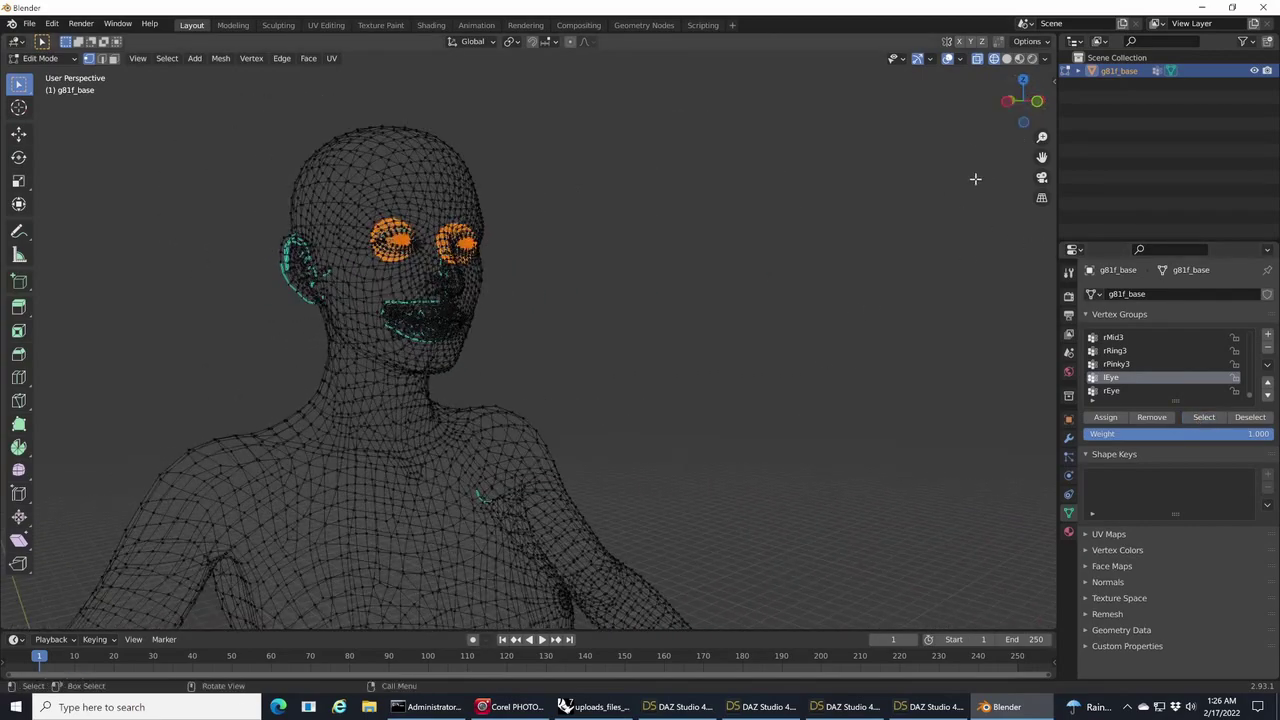
left_click_drag(1042, 160, 1167, 196)
scroll(731, 166, "up", 4)
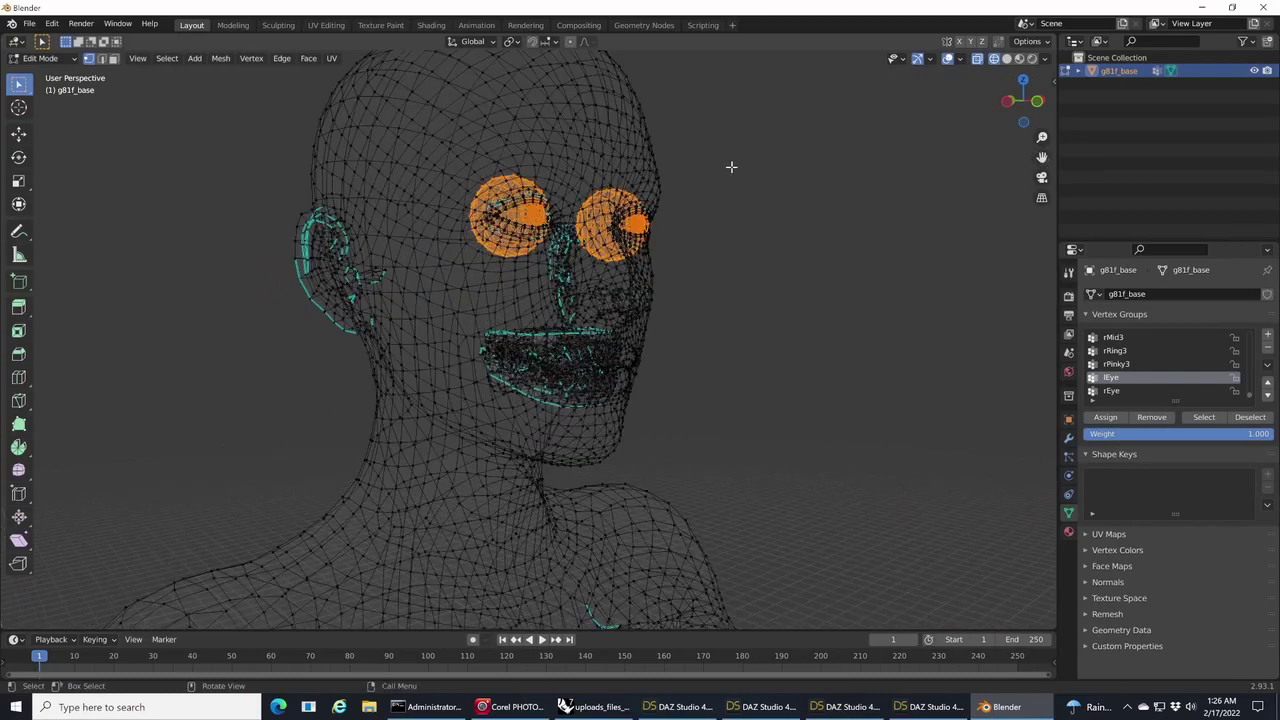
left_click_drag(1010, 110, 958, 181)
scroll(951, 177, "down", 2)
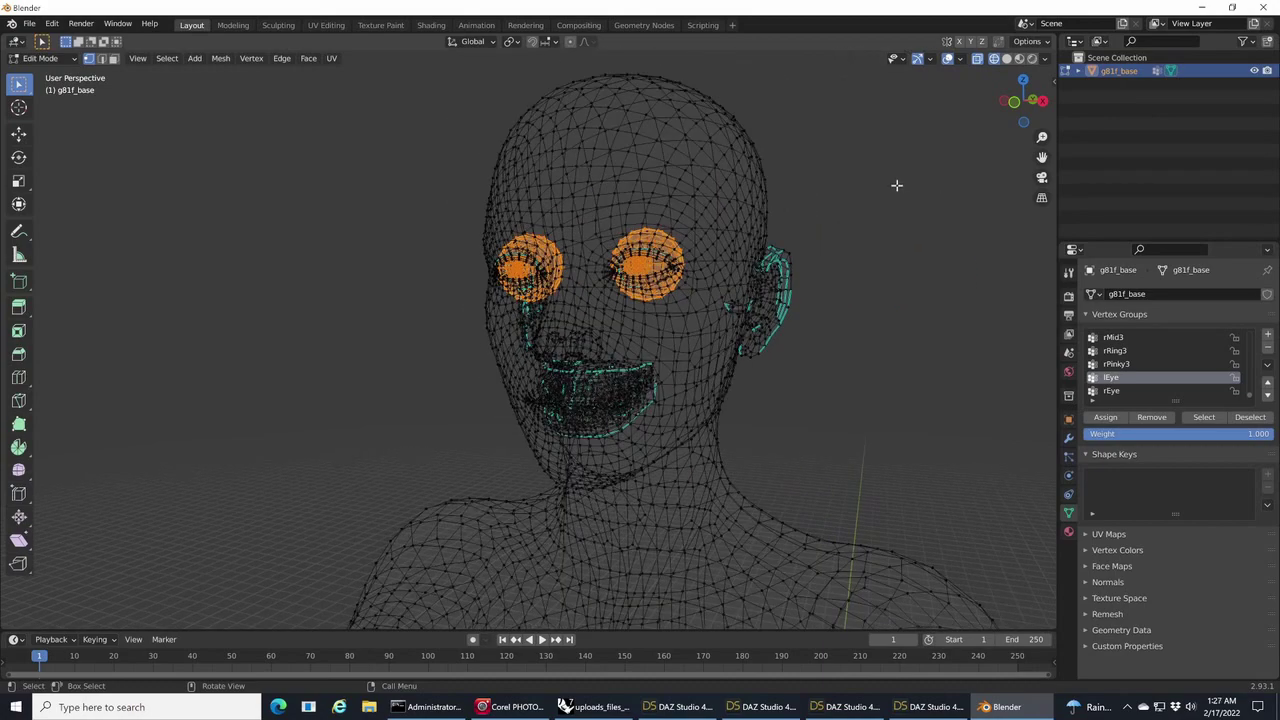
left_click(896, 185)
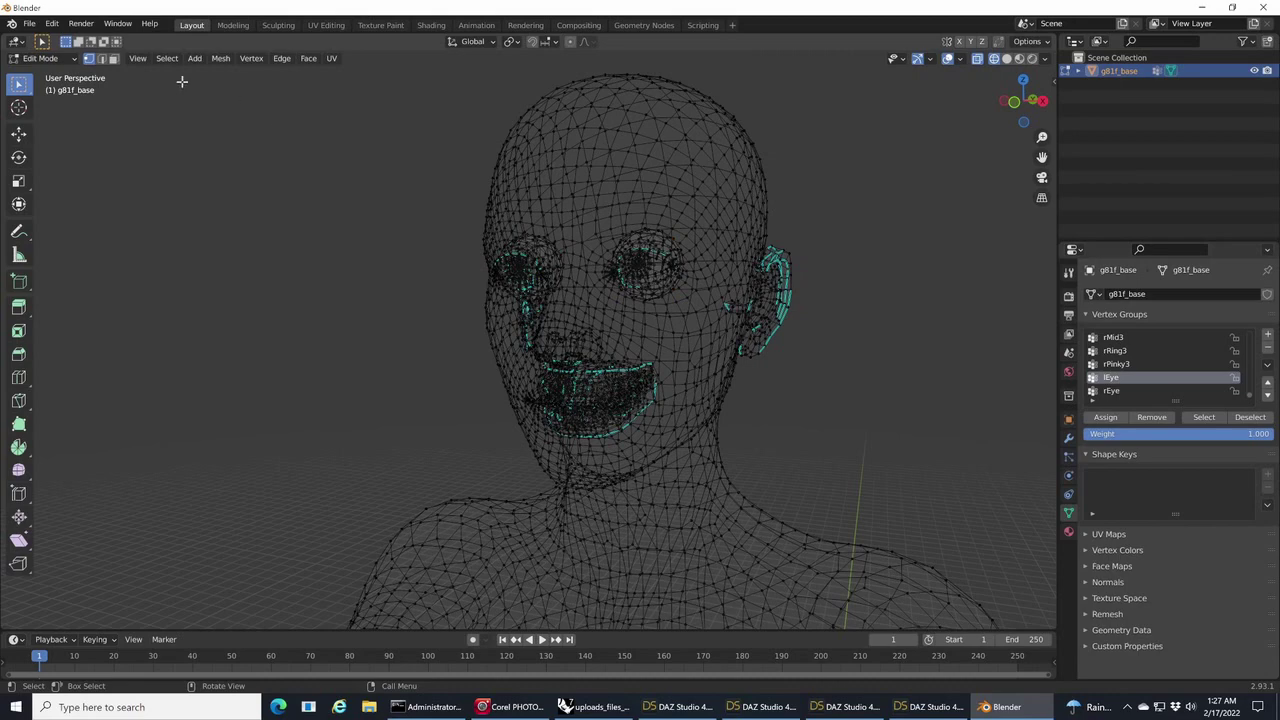
- Put the g81f_base mesh into Sculpt Mode and set the Grab brush radius to 333 px
left_click(47, 57)
left_click(52, 104)
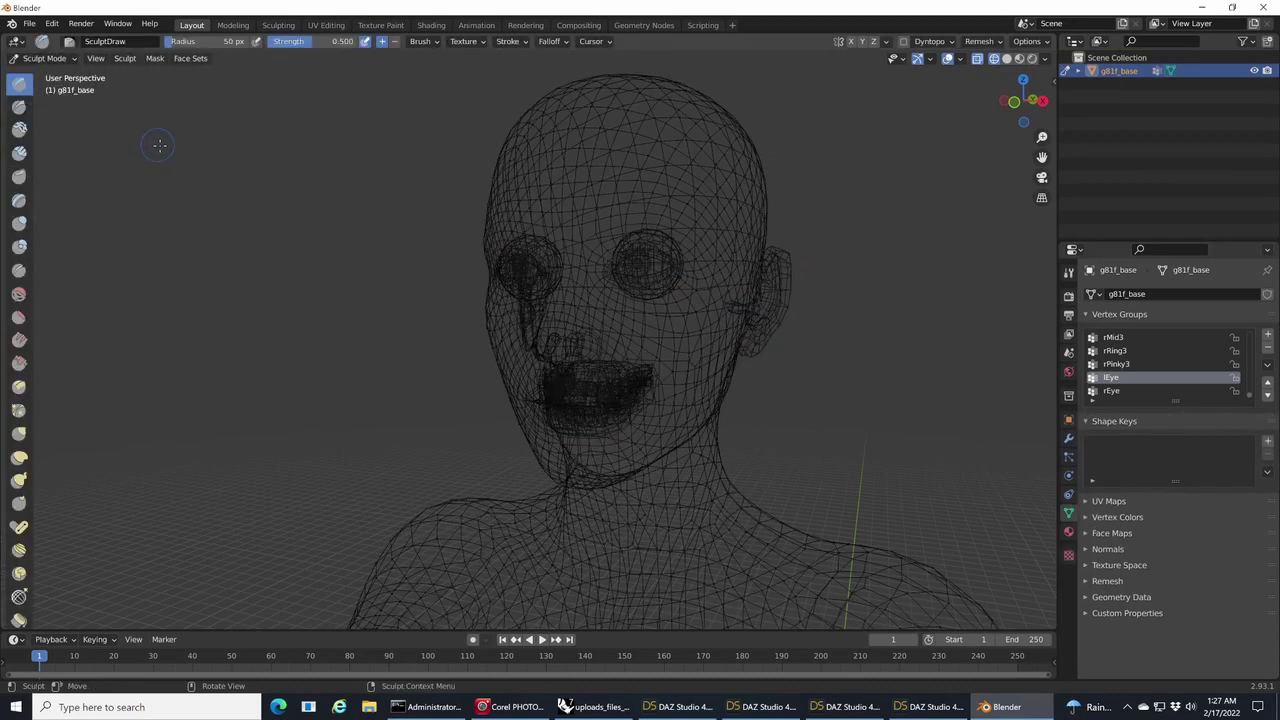
left_click(19, 433)
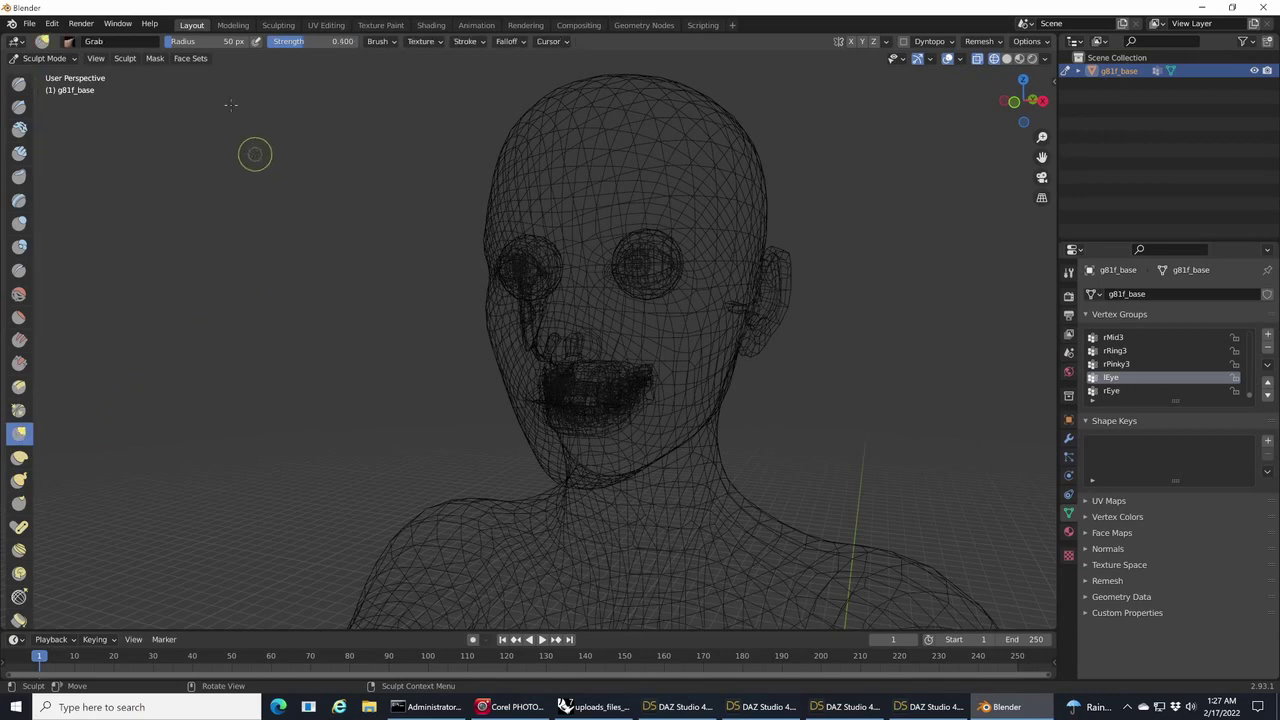
left_click(229, 41)
type("333")
key("Return")
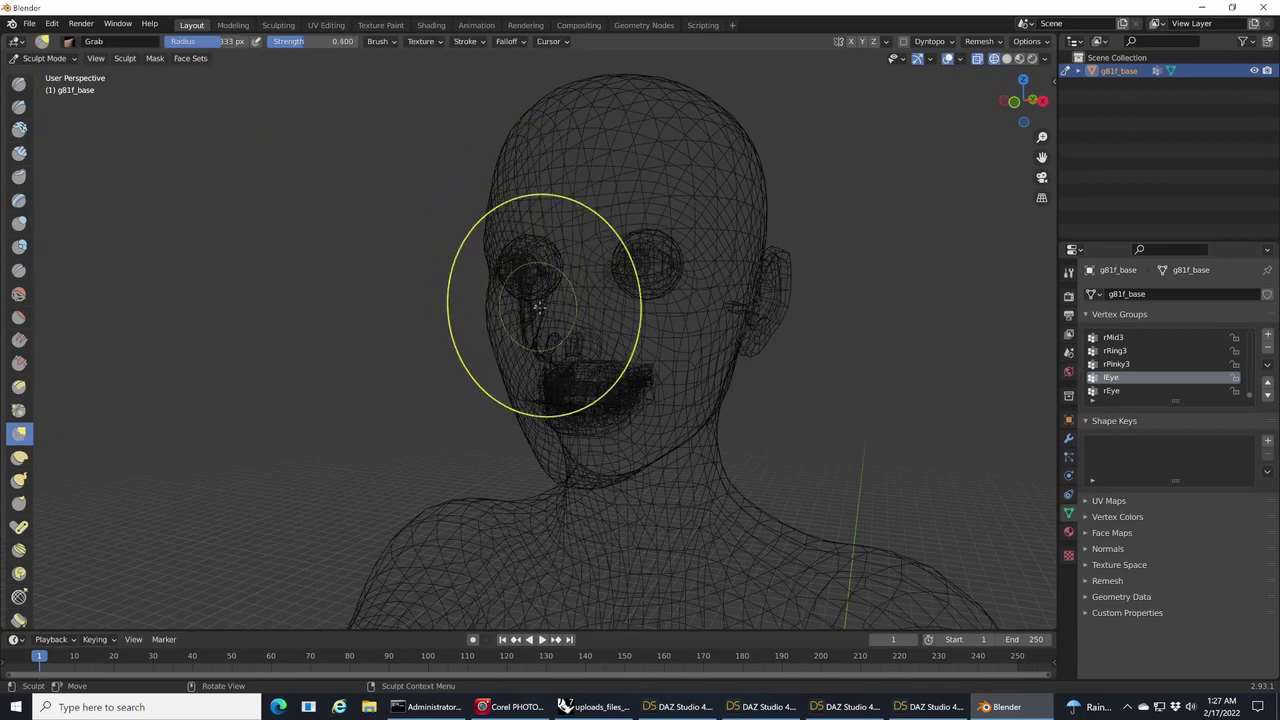
- Try Grab strokes on the eye and mouth areas of the head, undoing each stroke
mouse_move(640, 268)
left_mouse_down()
mouse_move(681, 259)
mouse_move(570, 318)
mouse_move(730, 262)
mouse_move(710, 238)
mouse_move(714, 202)
mouse_move(676, 188)
mouse_move(718, 258)
mouse_move(696, 355)
mouse_move(705, 230)
left_mouse_up()
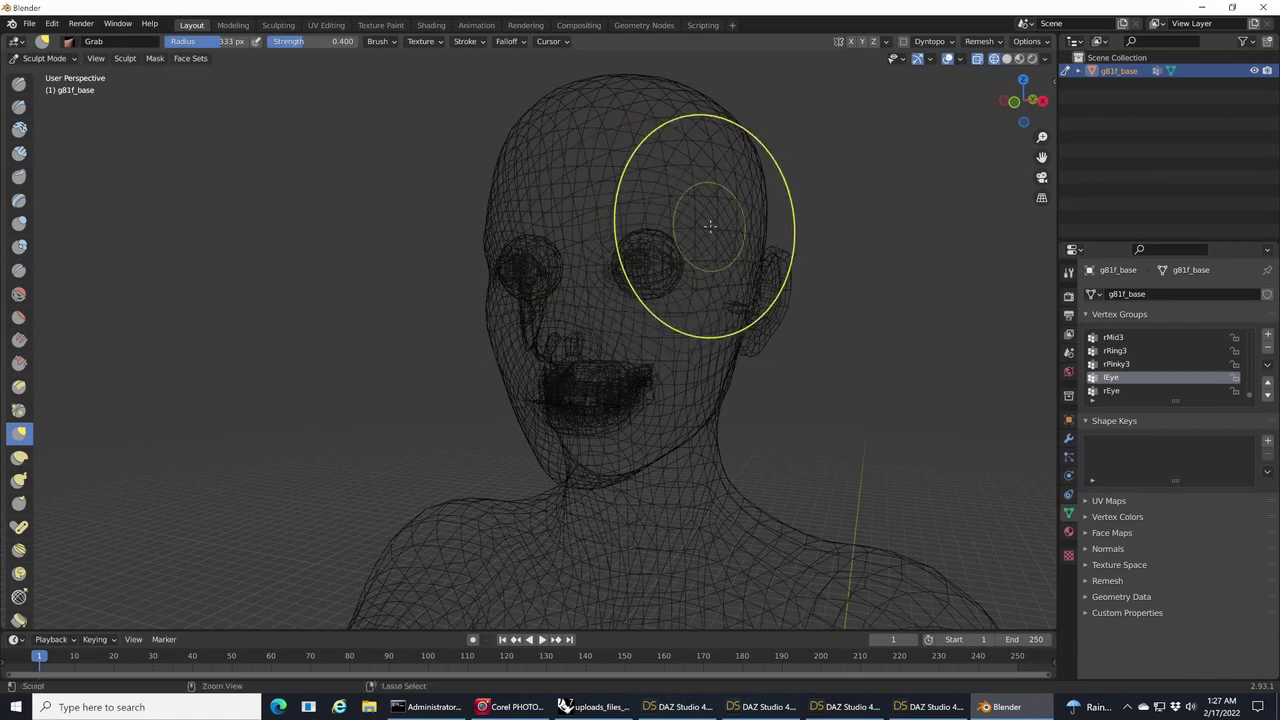
mouse_move(1022, 100)
left_mouse_down()
mouse_move(900, 102)
mouse_move(915, 104)
left_mouse_up()
mouse_move(518, 251)
left_mouse_down()
mouse_move(450, 253)
mouse_move(557, 286)
mouse_move(541, 245)
mouse_move(535, 255)
left_mouse_up()
mouse_move(540, 385)
left_mouse_down()
mouse_move(534, 435)
mouse_move(560, 338)
mouse_move(578, 376)
left_mouse_up()
left_click_drag(1020, 100, 1020, 104)
mouse_move(617, 400)
left_mouse_down()
mouse_move(623, 390)
mouse_move(594, 401)
mouse_move(560, 380)
mouse_move(575, 420)
mouse_move(600, 400)
mouse_move(686, 399)
mouse_move(586, 430)
mouse_move(609, 427)
left_mouse_up()
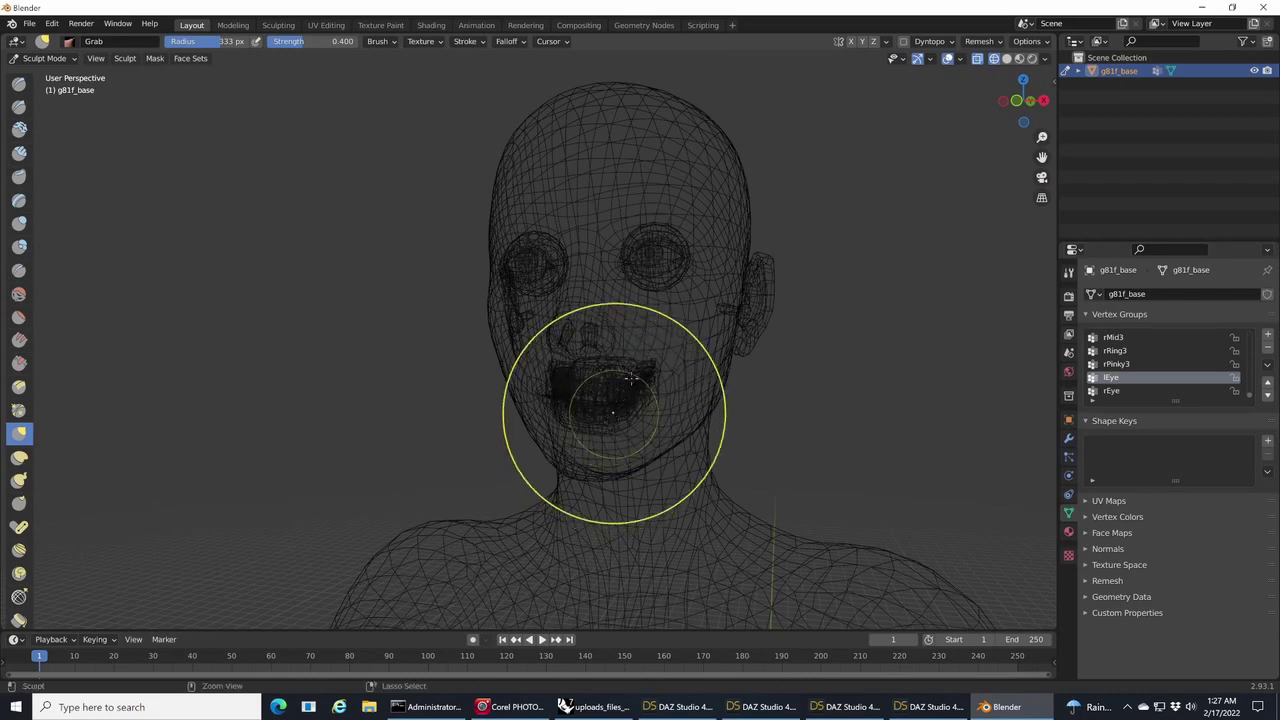
- Return the g81f_base mesh from Sculpt Mode to Object Mode and put it into Edit Mode
left_click(60, 58)
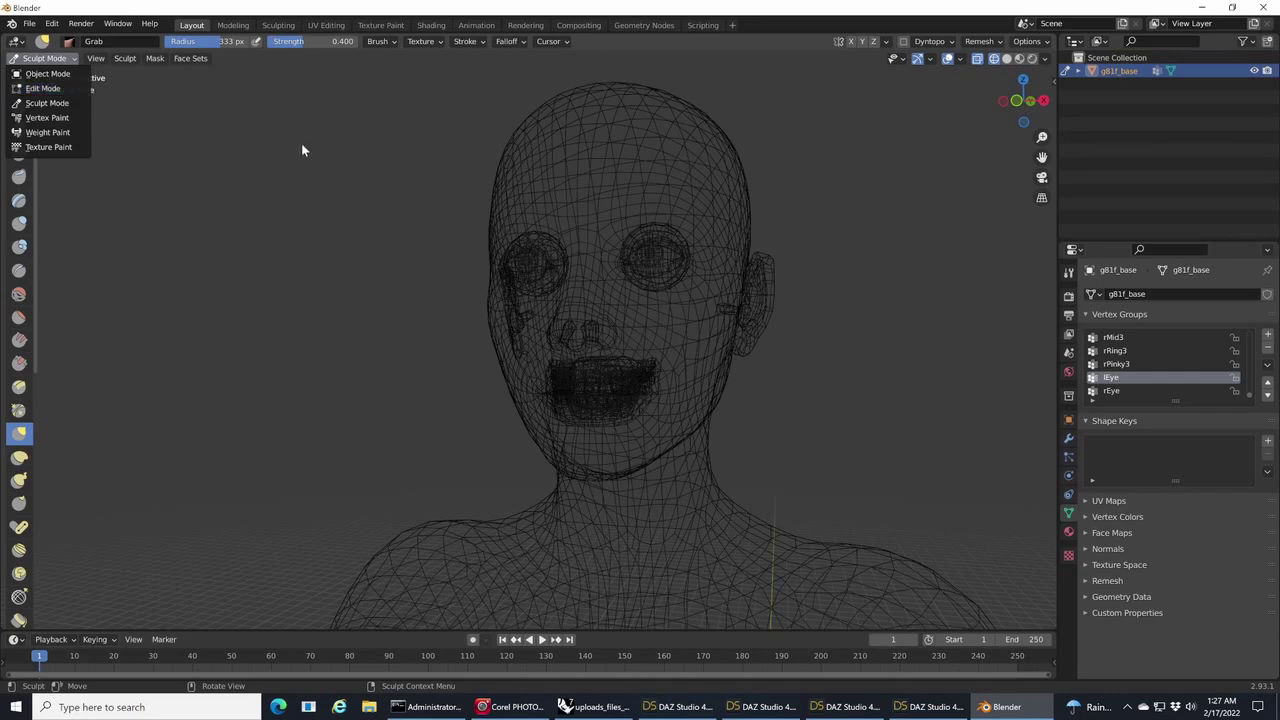
mouse_move(1017, 101)
left_mouse_down()
mouse_move(1100, 101)
mouse_move(1021, 104)
left_mouse_up()
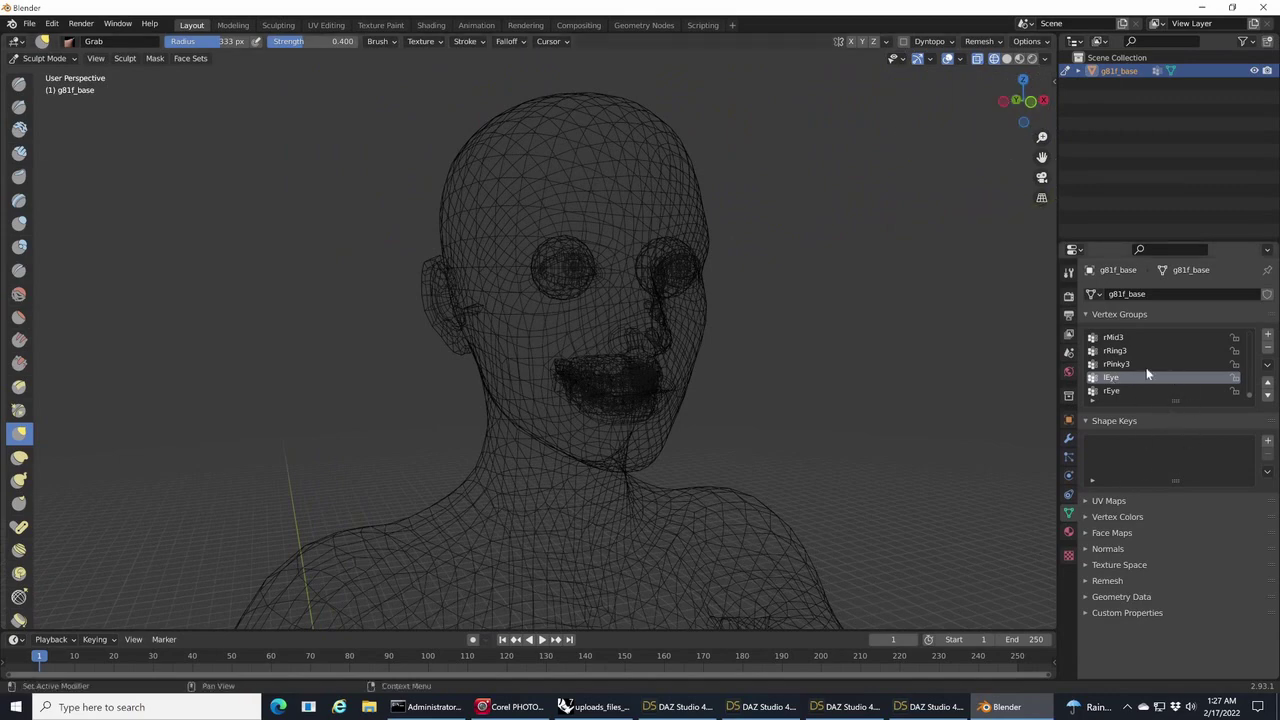
left_click(62, 58)
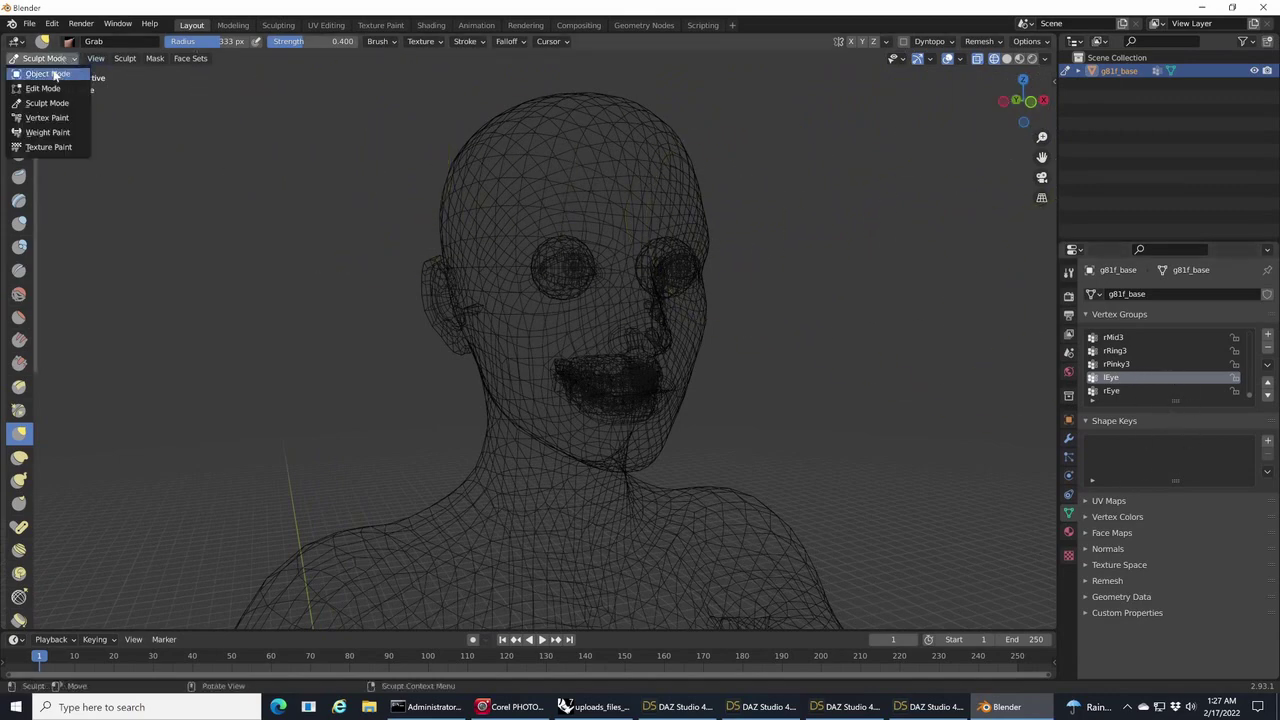
left_click(45, 74)
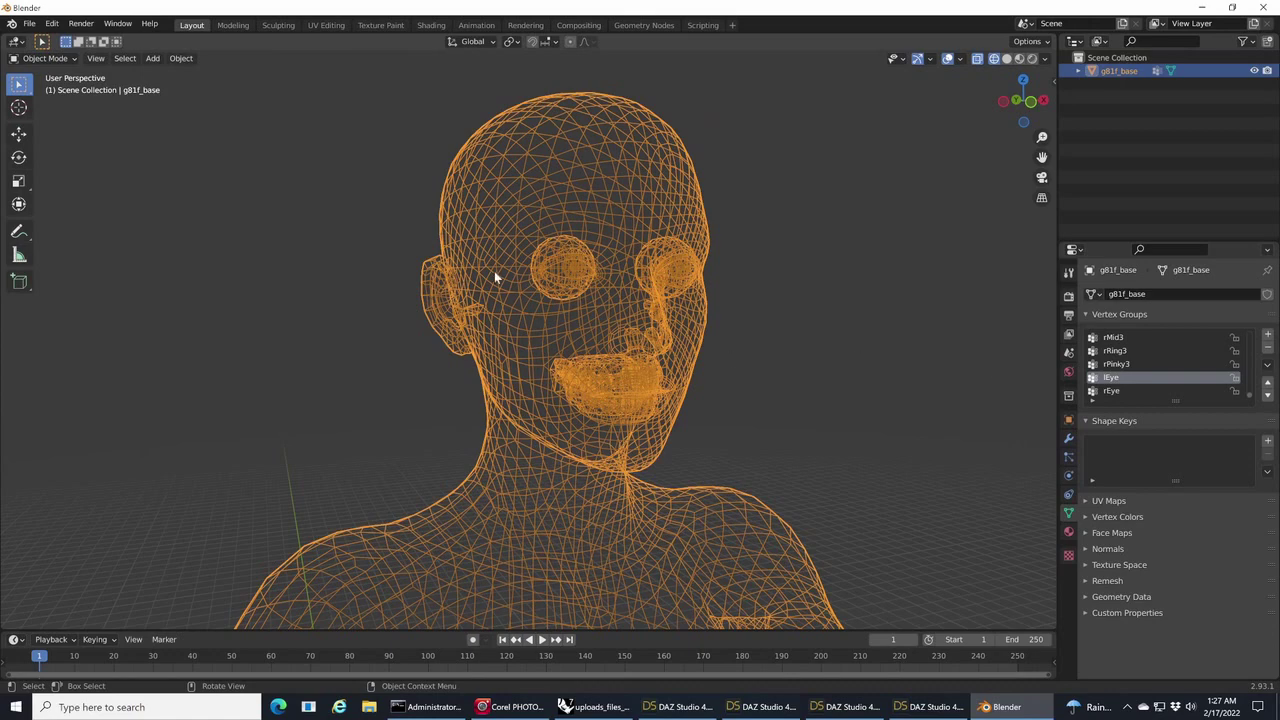
left_click(45, 58)
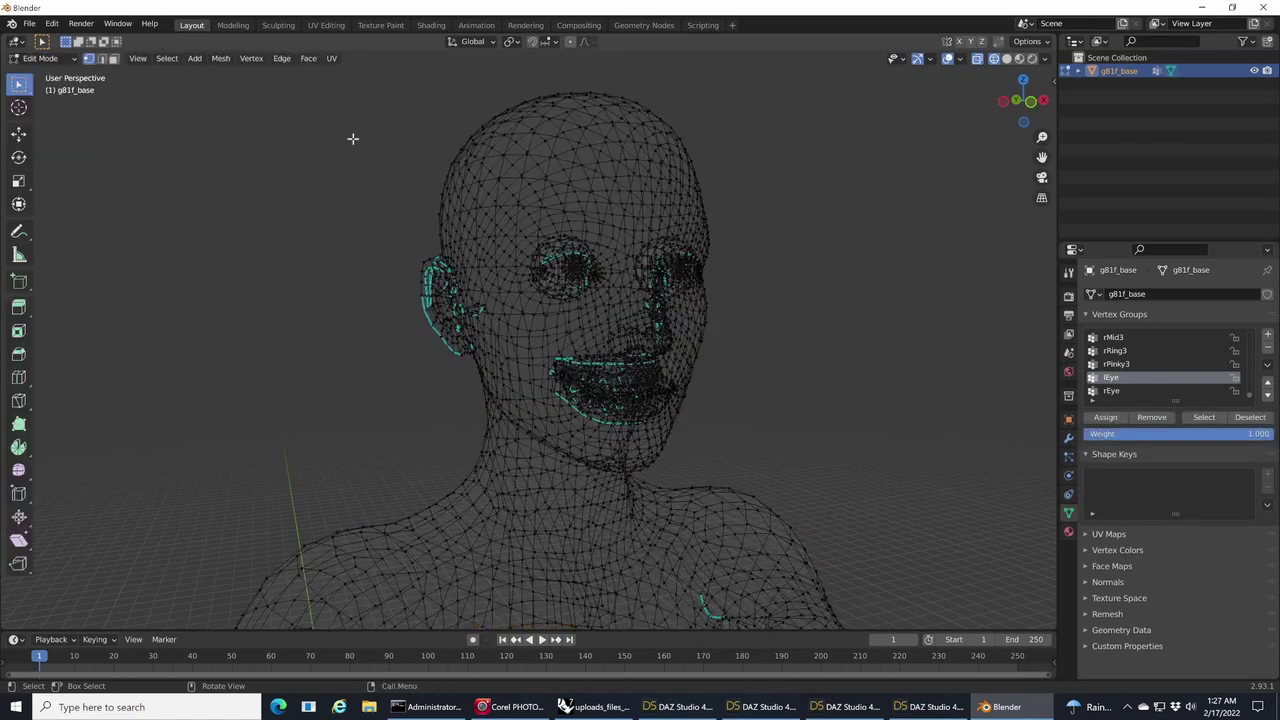
- Select the vertices of the lEye and rEye vertex groups and hide them
left_click(1207, 418)
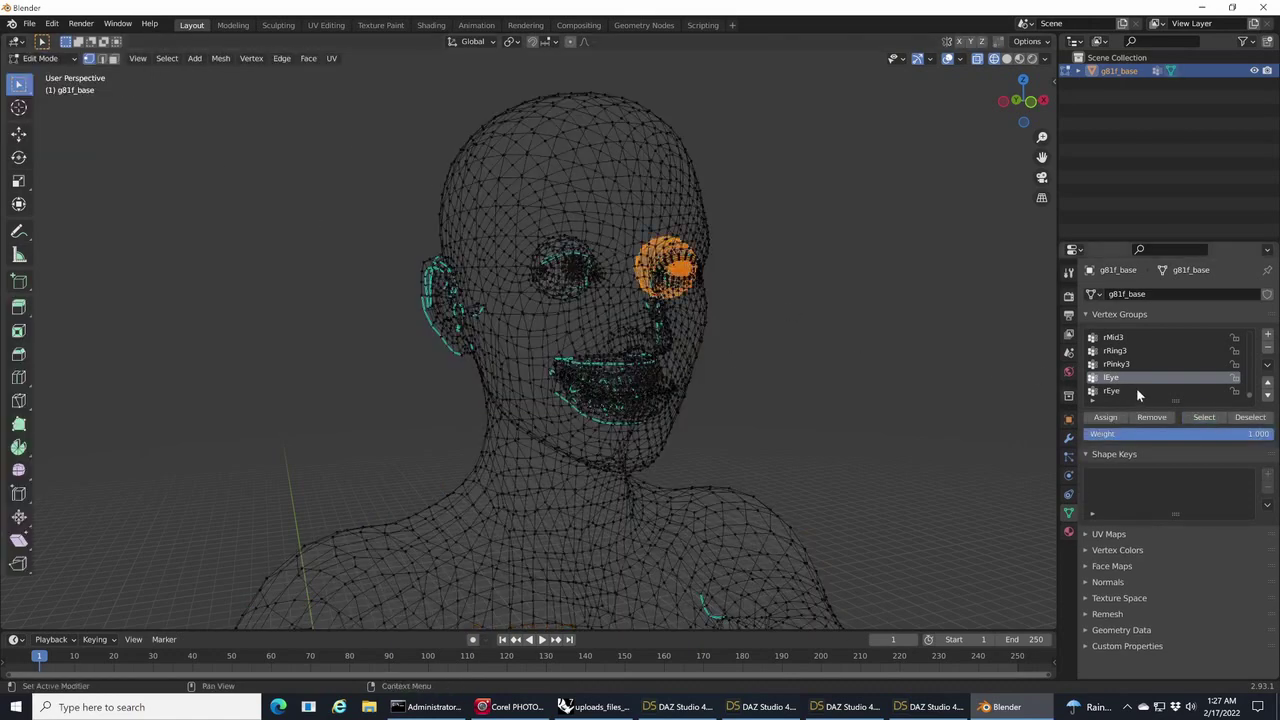
left_click(1207, 418)
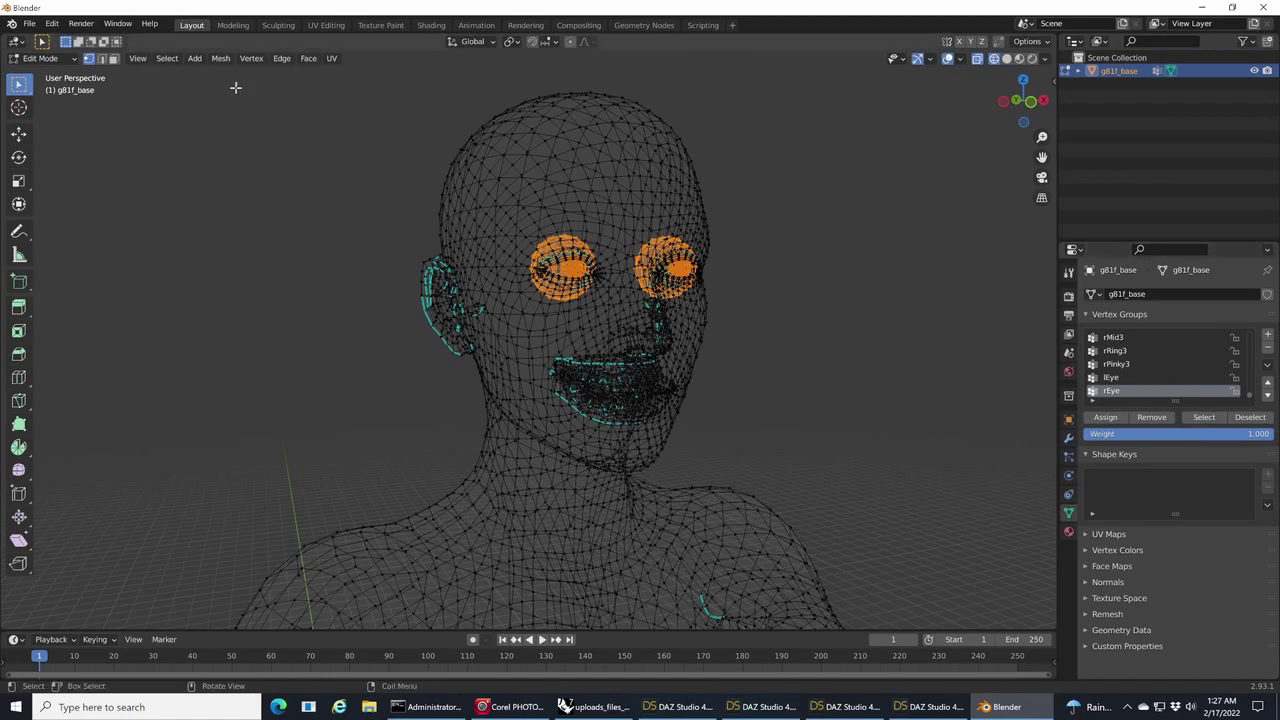
left_click(221, 59)
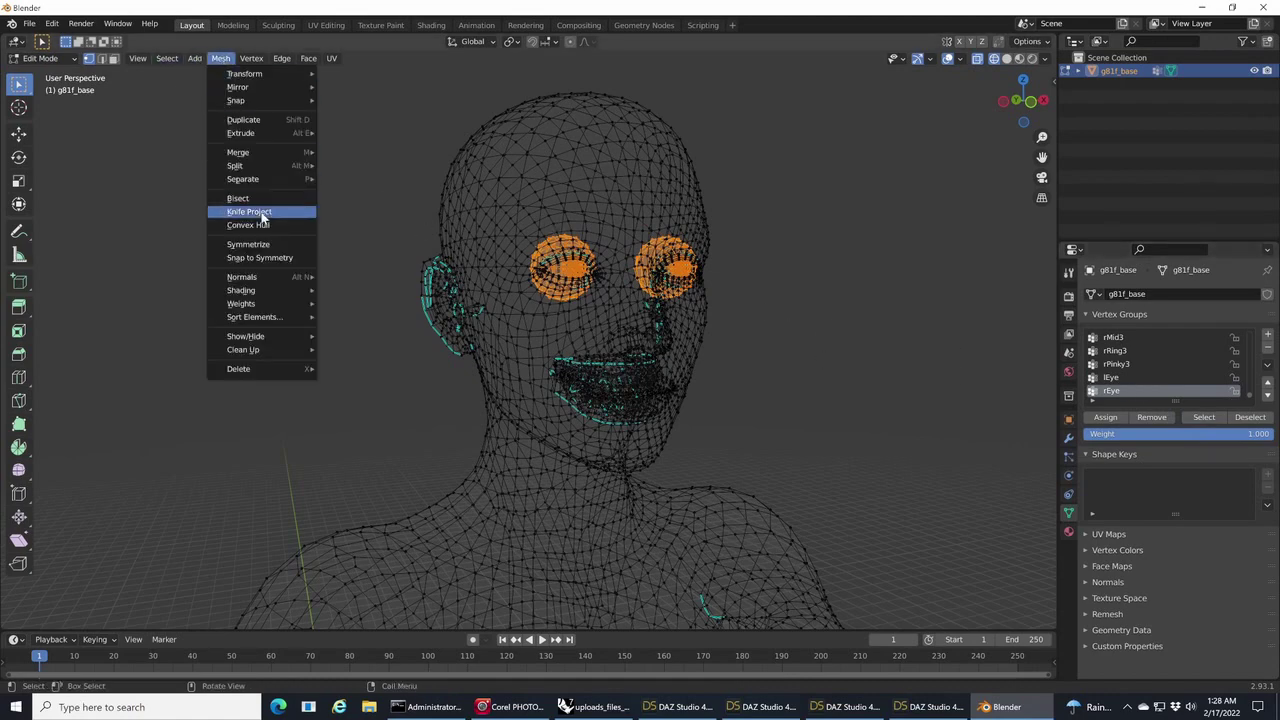
mouse_move(266, 342)
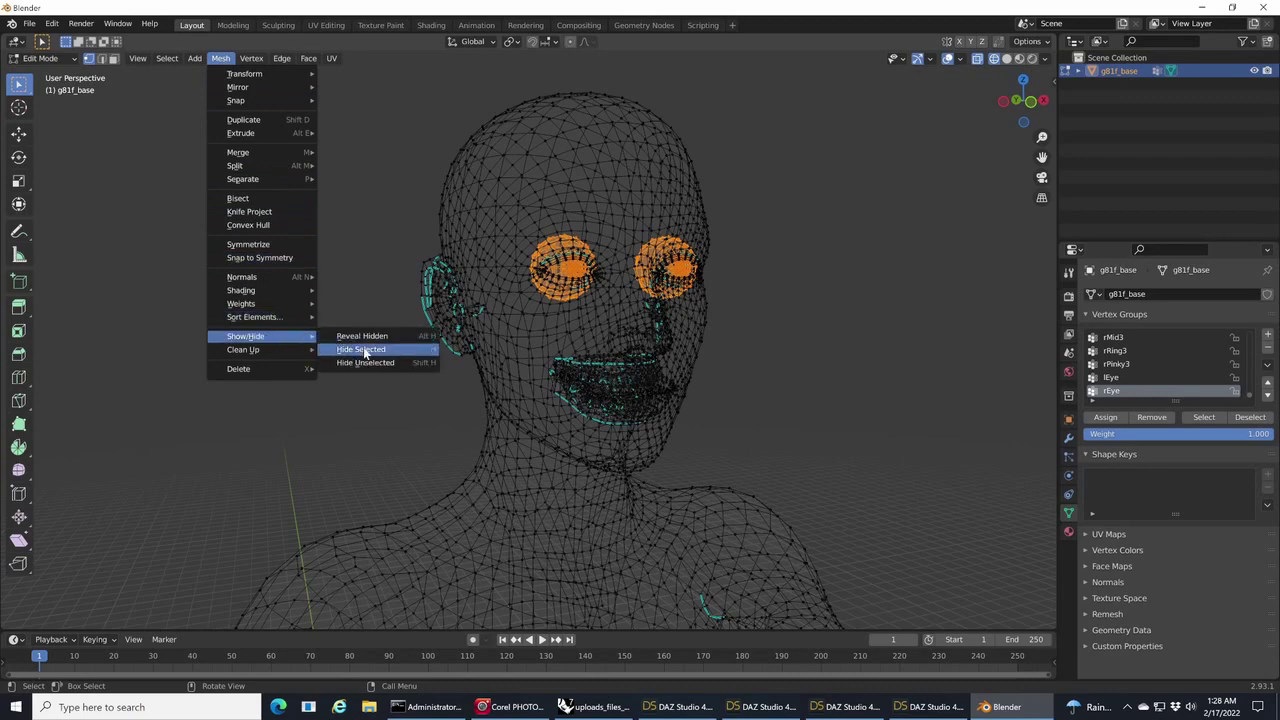
left_click(363, 349)
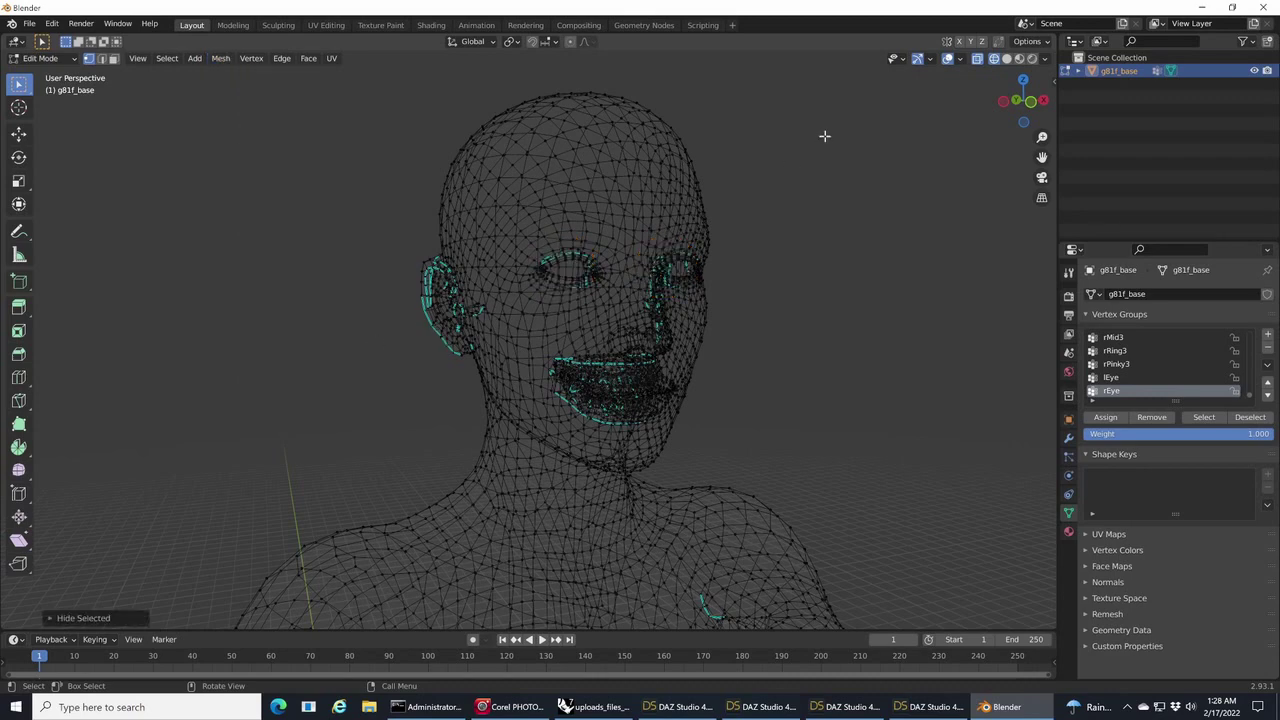
- Inspect the eye openings in solid shading from several angles, ending with a front view in wireframe shading
left_click(1007, 59)
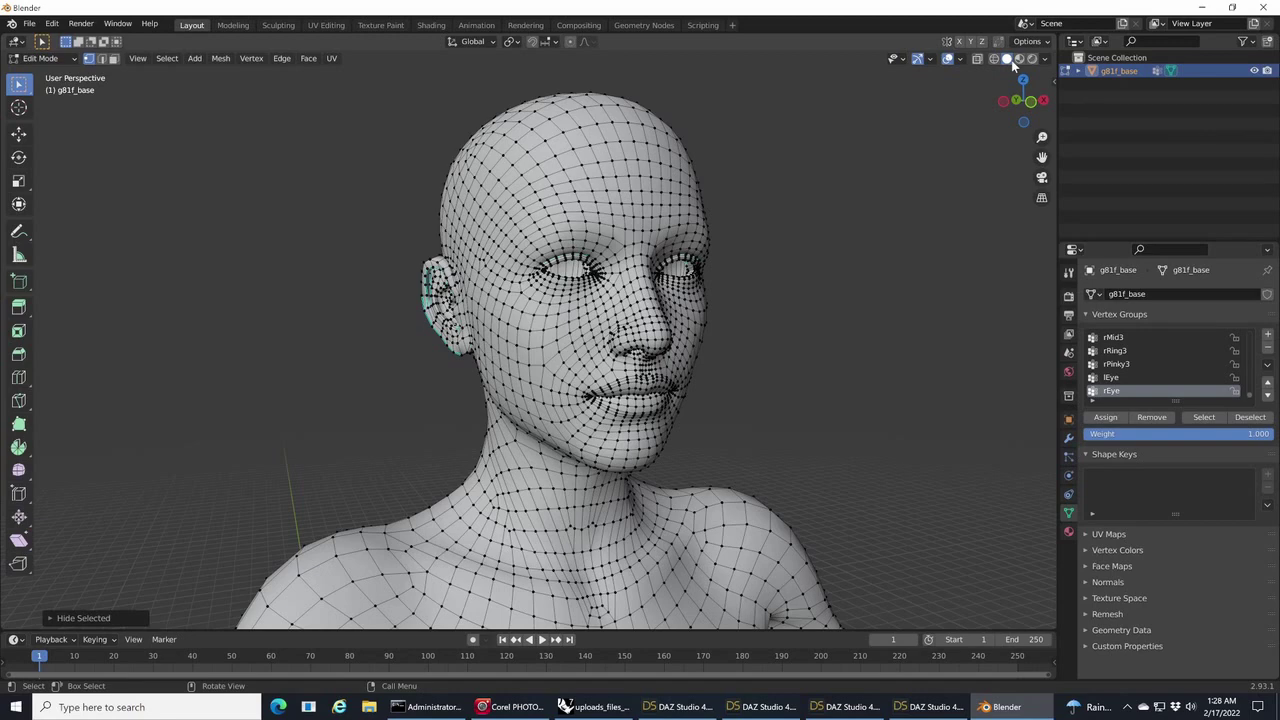
left_click_drag(1016, 103, 1022, 102)
scroll(838, 140, "down", 1)
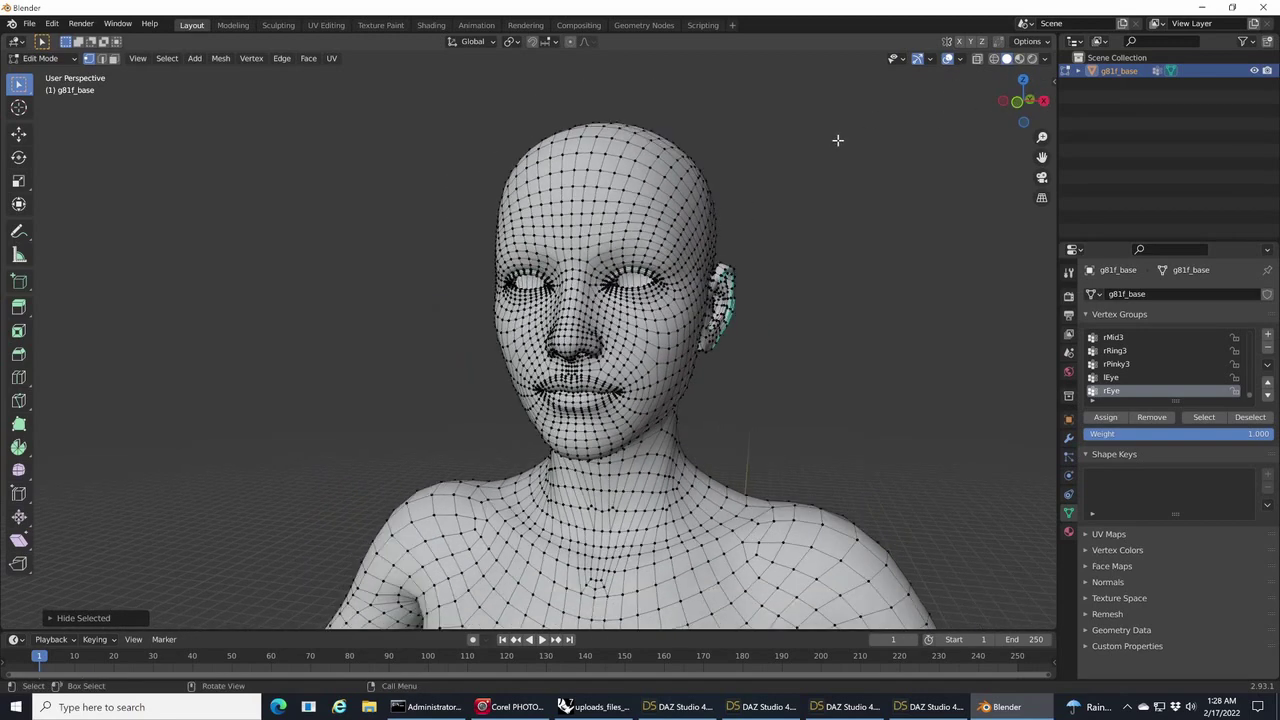
left_click_drag(1006, 104, 1026, 102)
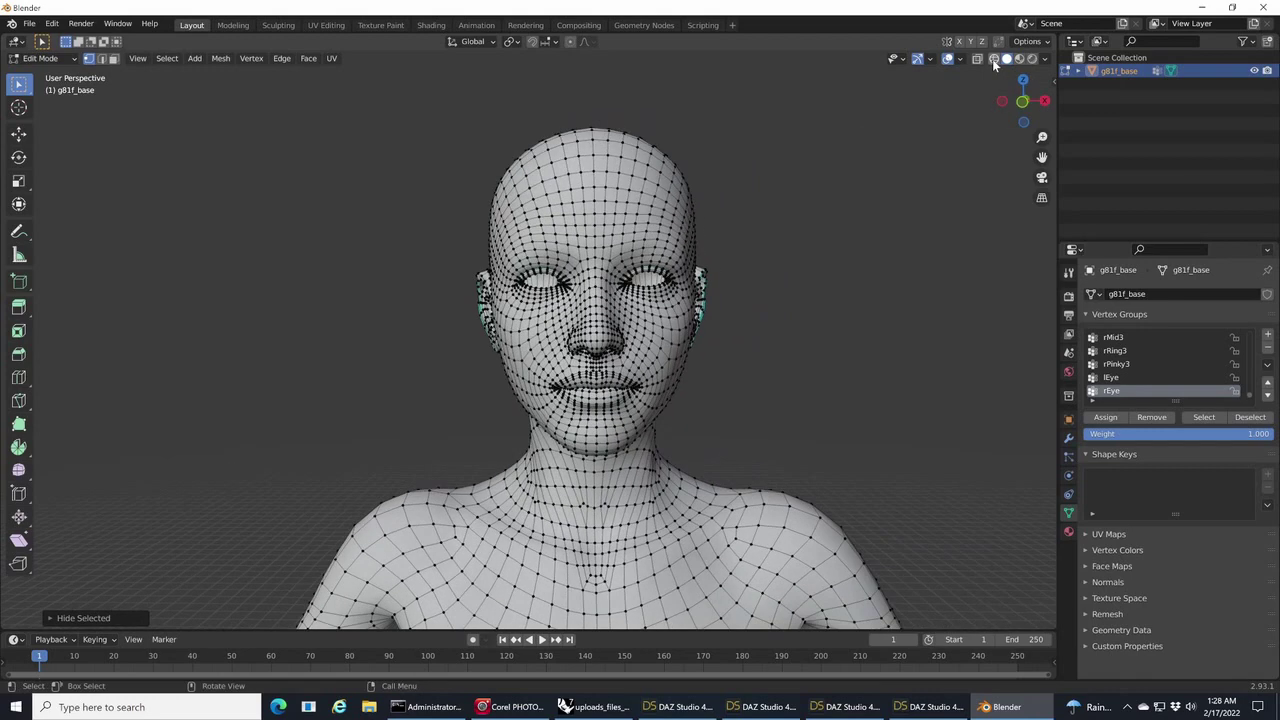
left_click(994, 59)
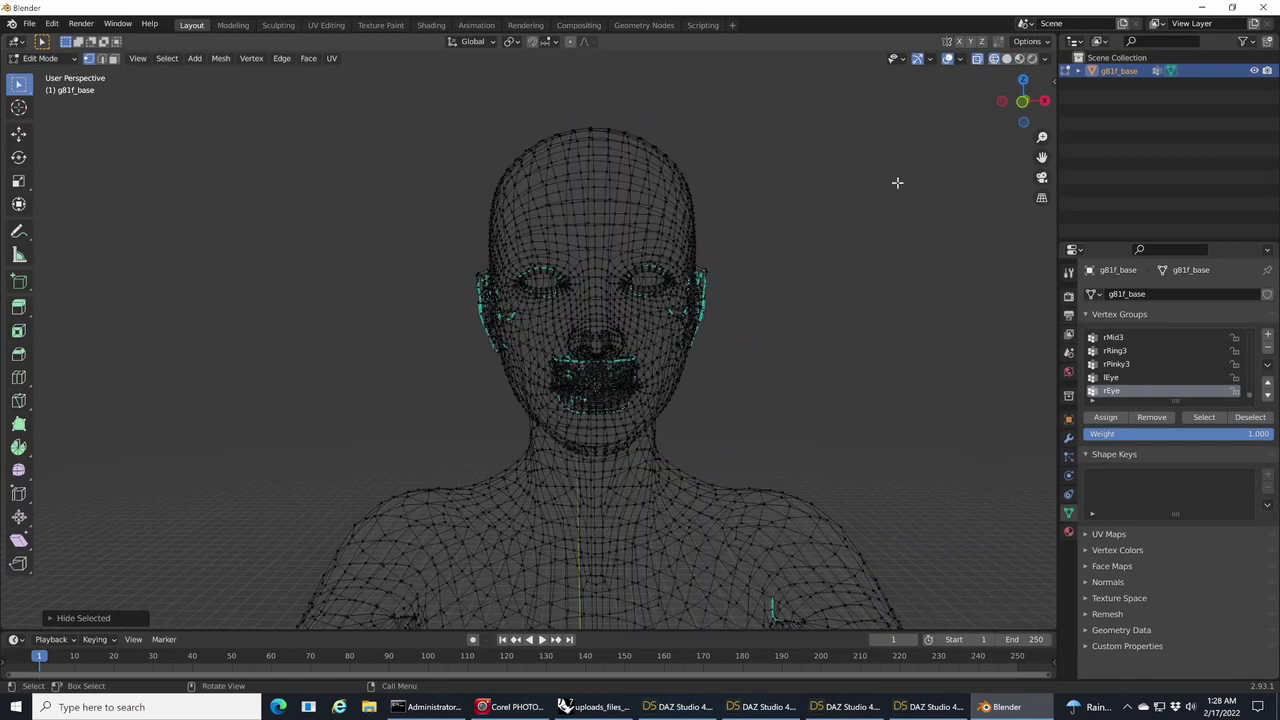
- Look through the list of vertex groups for one that covers the inner mouth
scroll(1139, 370, "up", 5)
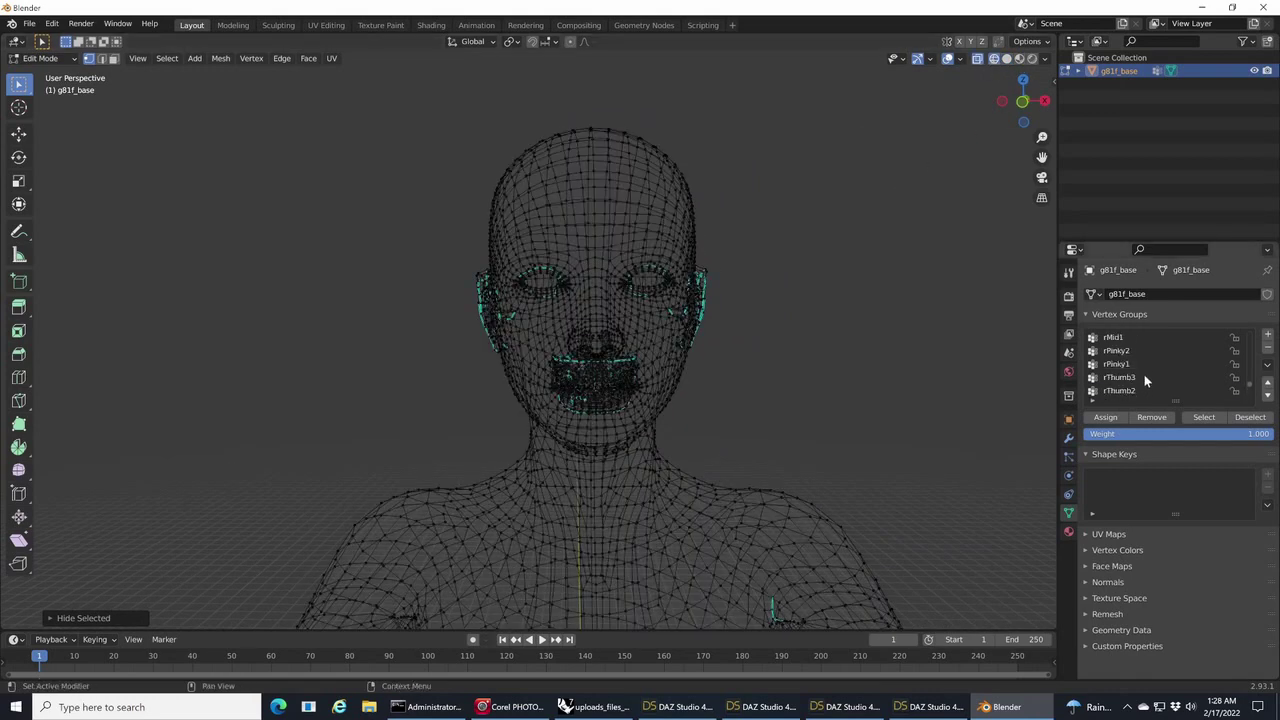
scroll(1145, 378, "up", 5)
scroll(1145, 375, "up", 5)
scroll(1141, 361, "up", 5)
scroll(1138, 366, "down", 5)
scroll(1134, 366, "down", 10)
scroll(1132, 365, "down", 5)
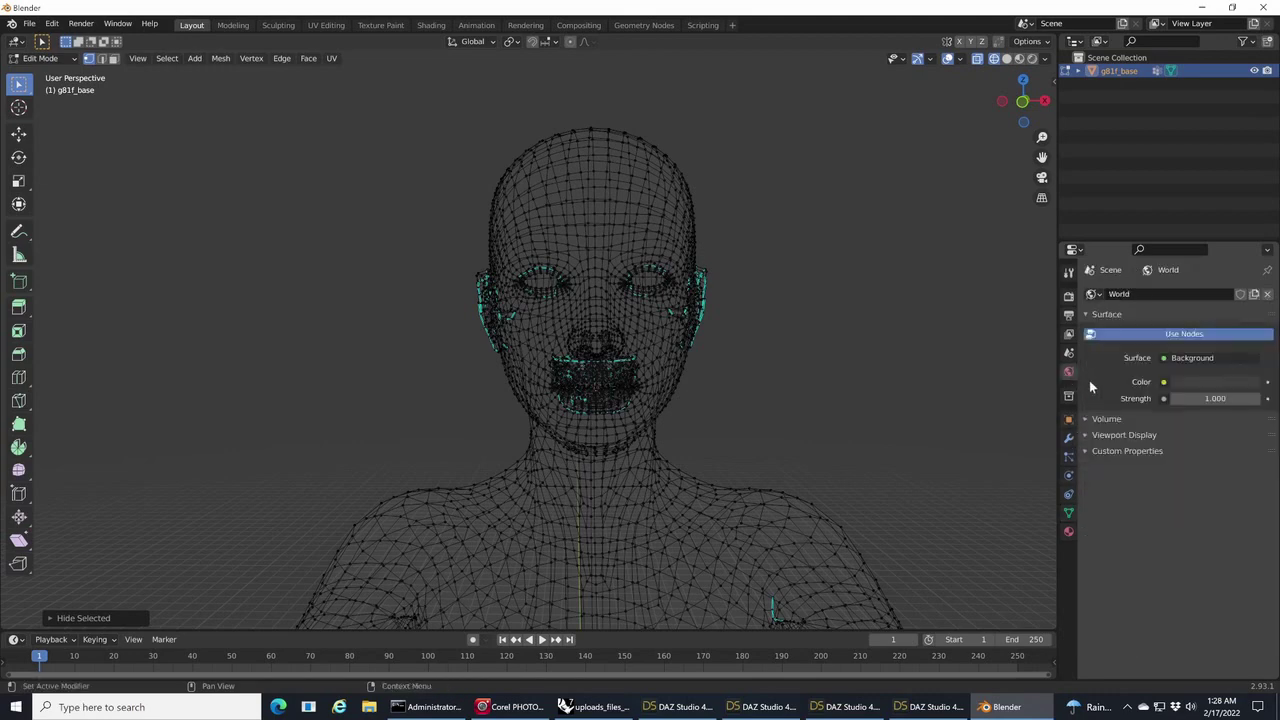
- Display the mesh's material slots and select the vertices assigned to the Mouth material
left_click(1068, 532)
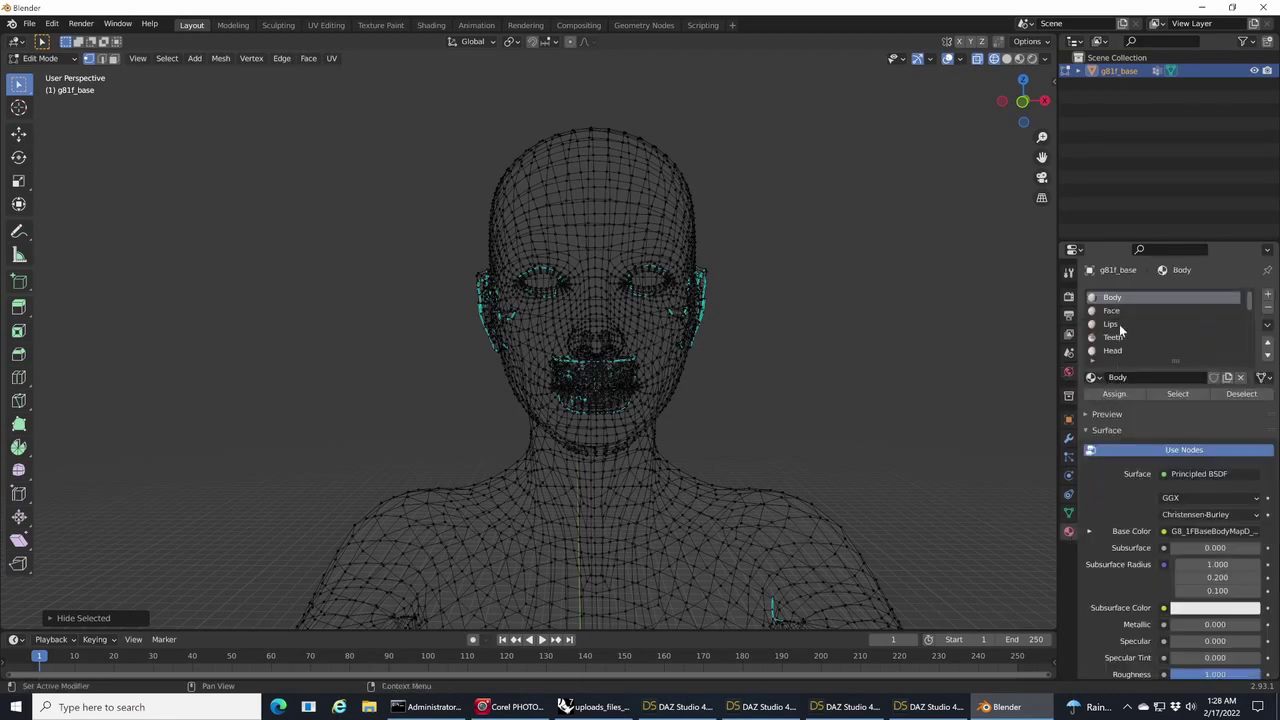
scroll(1116, 320, "down", 7)
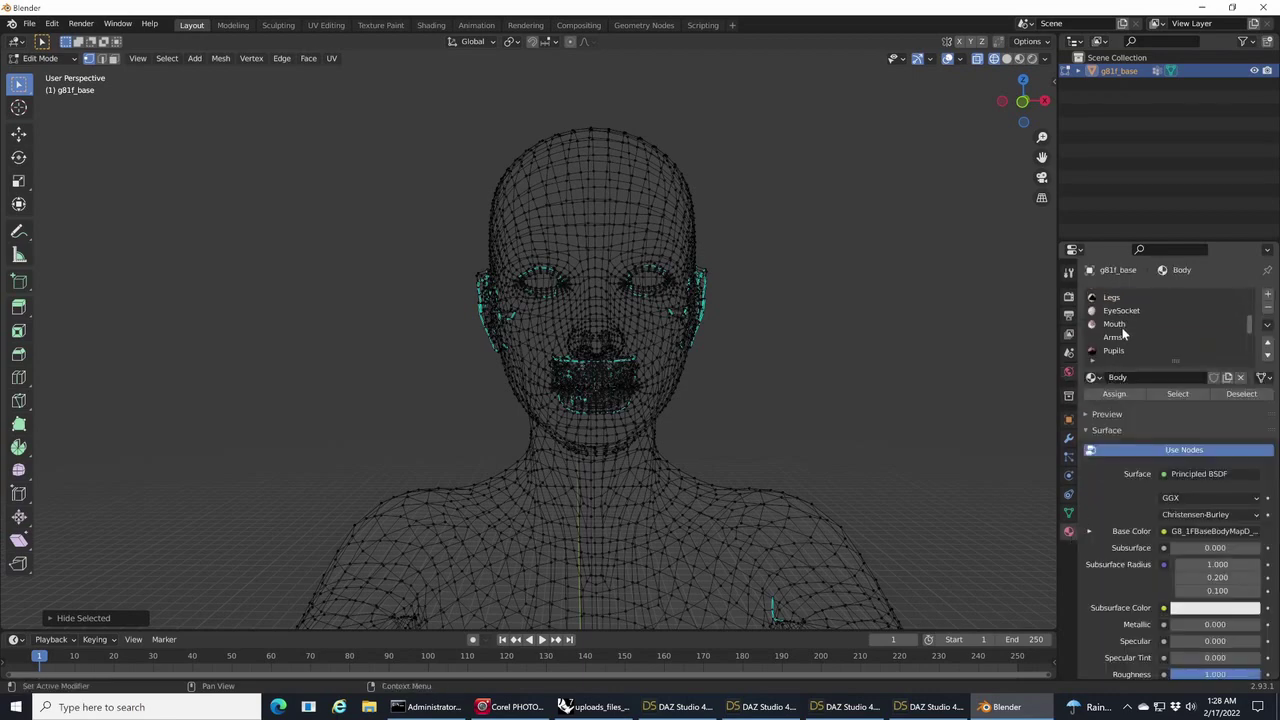
scroll(1125, 338, "down", 4)
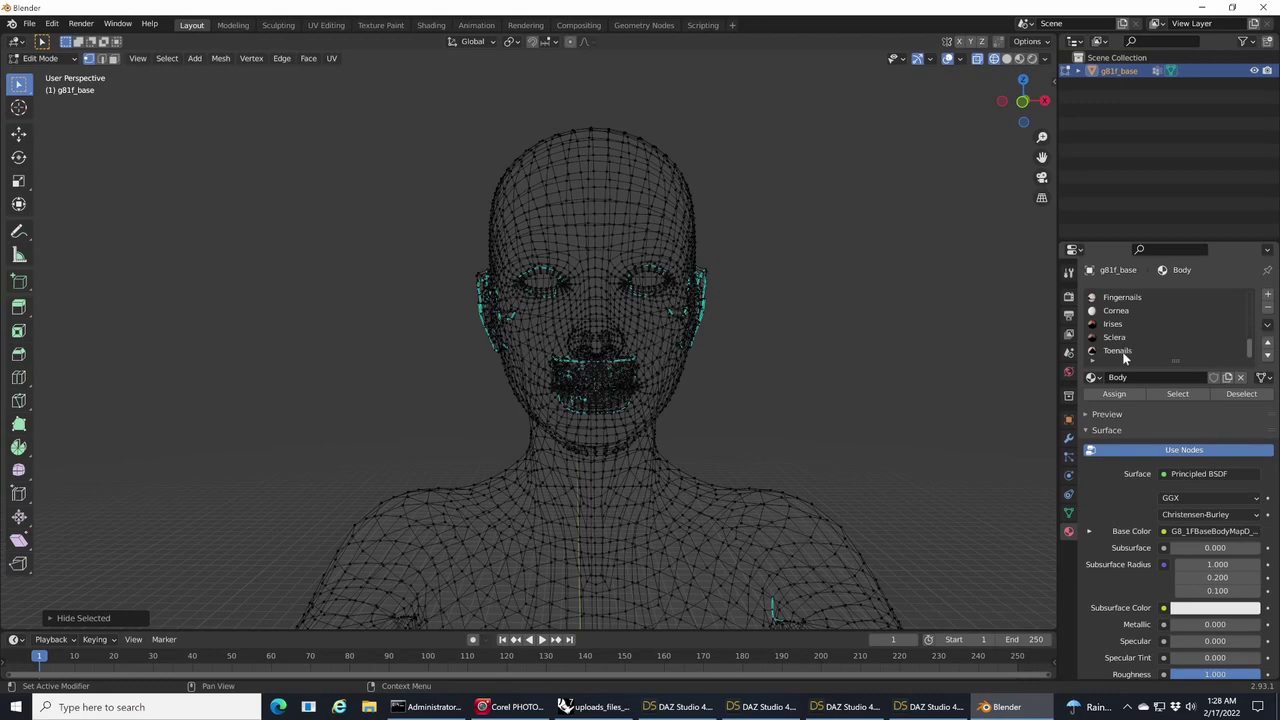
scroll(1123, 350, "up", 1)
left_click(1120, 340)
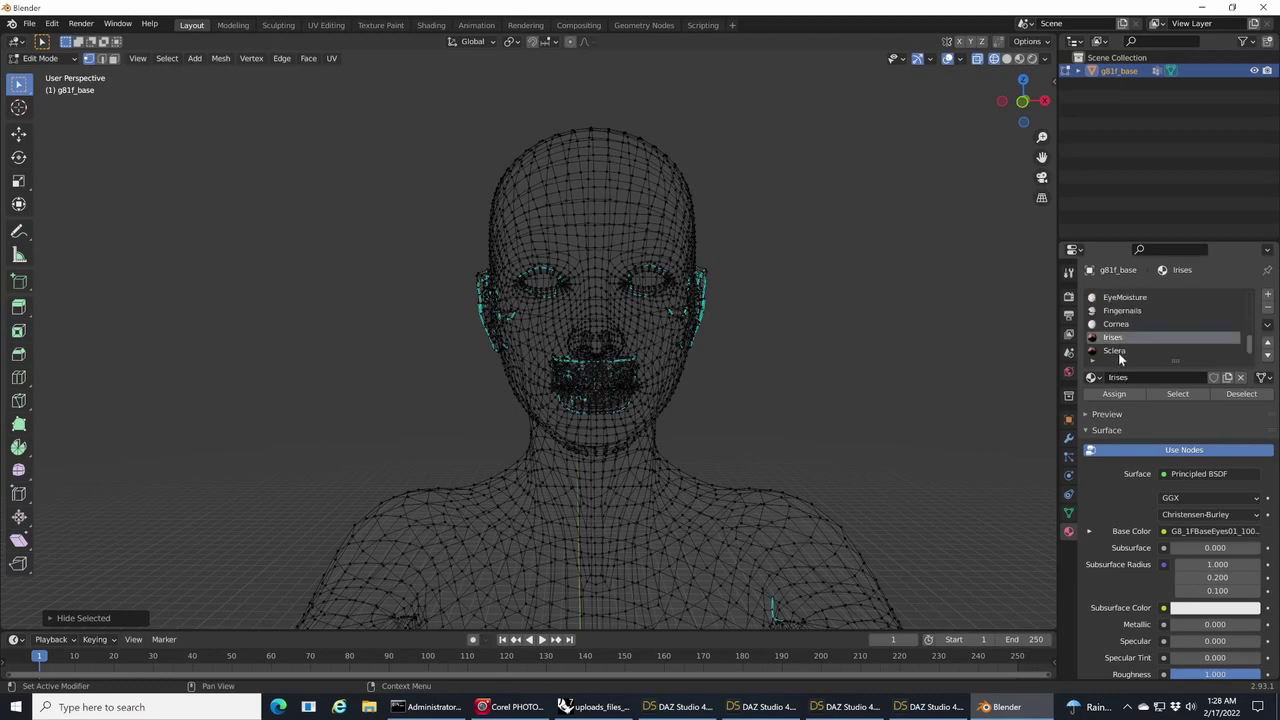
left_click(1116, 324)
scroll(1122, 325, "up", 3)
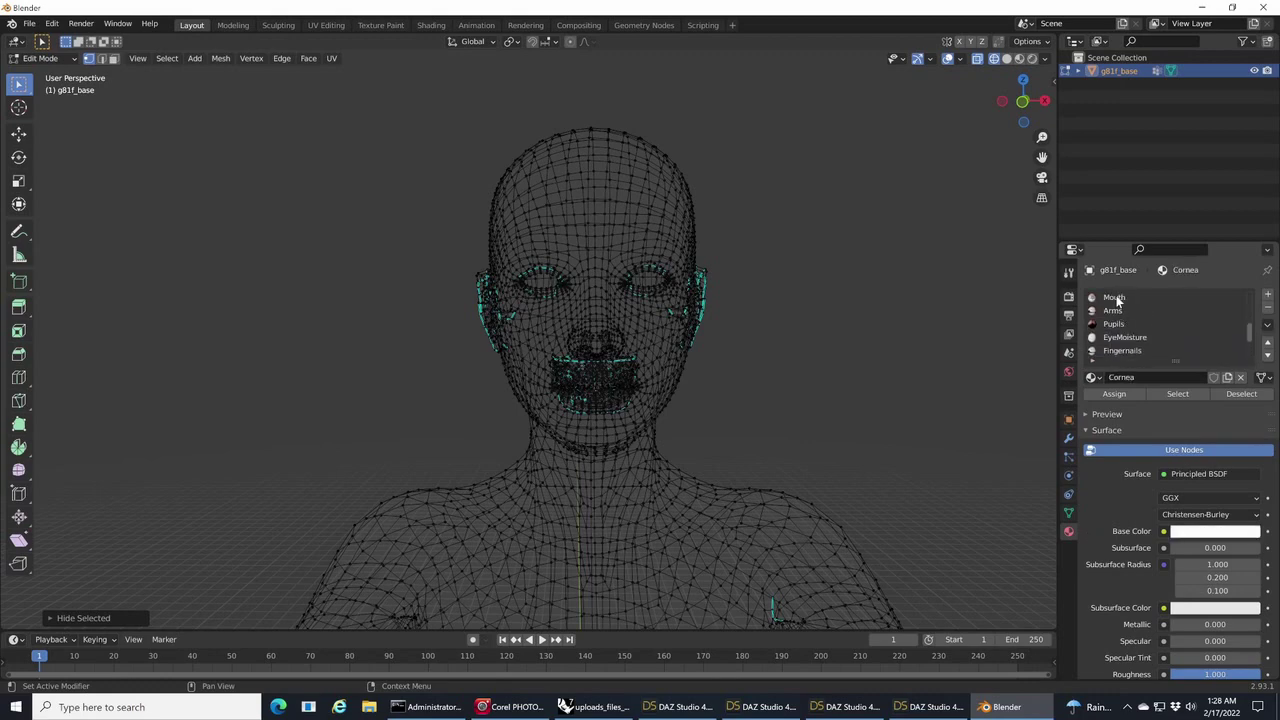
left_click(1115, 298)
left_click(1178, 394)
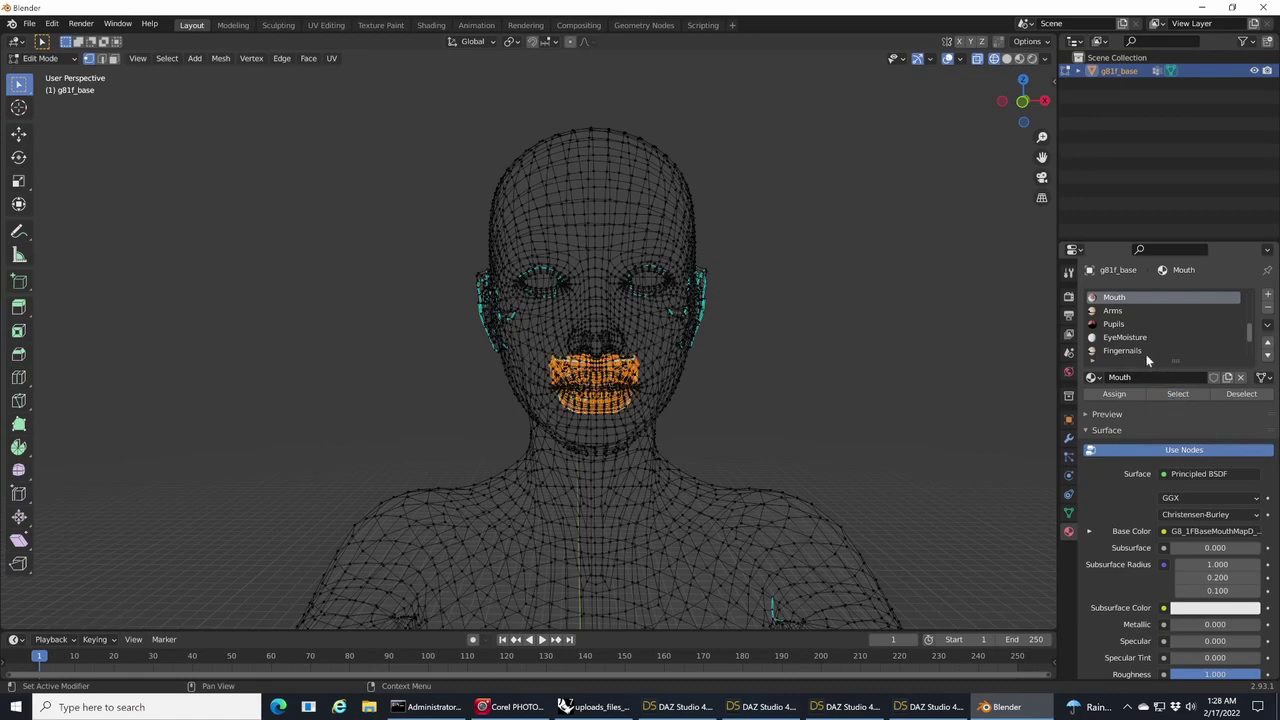
scroll(1140, 348, "up", 3)
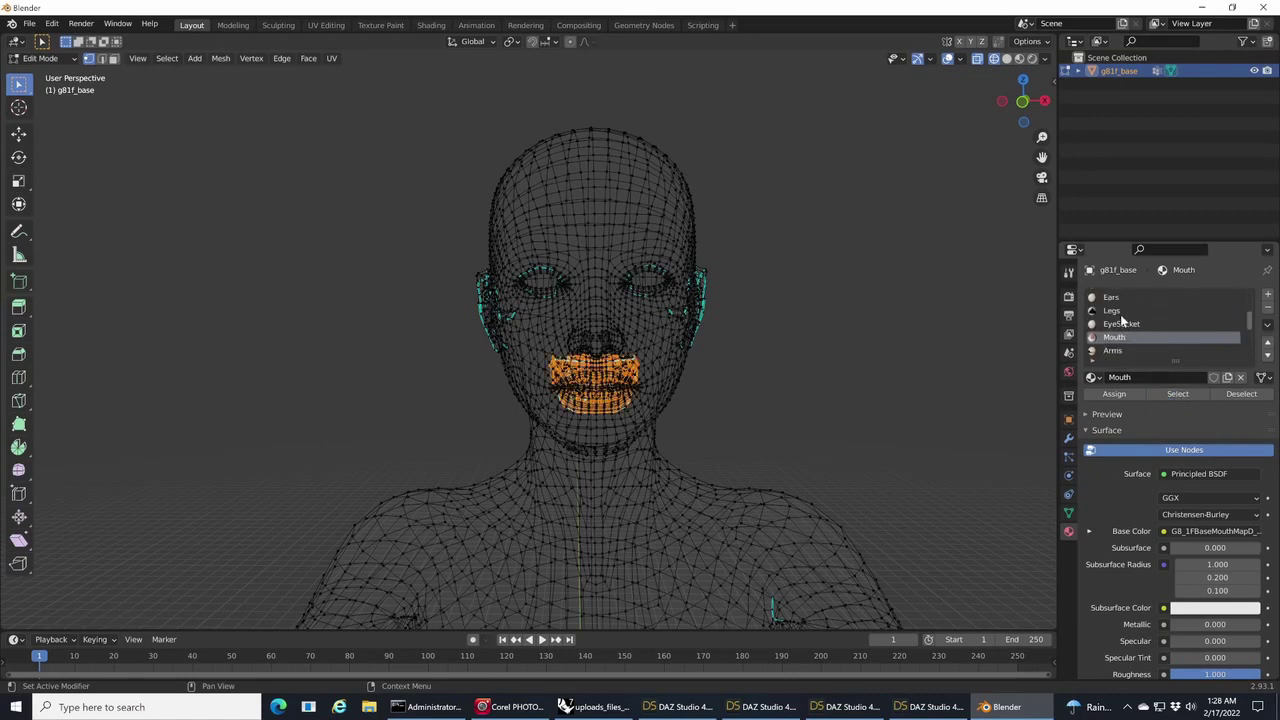
- Try adding the vertices of the Ears and Lips materials to the selection, deselecting each set again
left_click(1112, 298)
left_click(1175, 393)
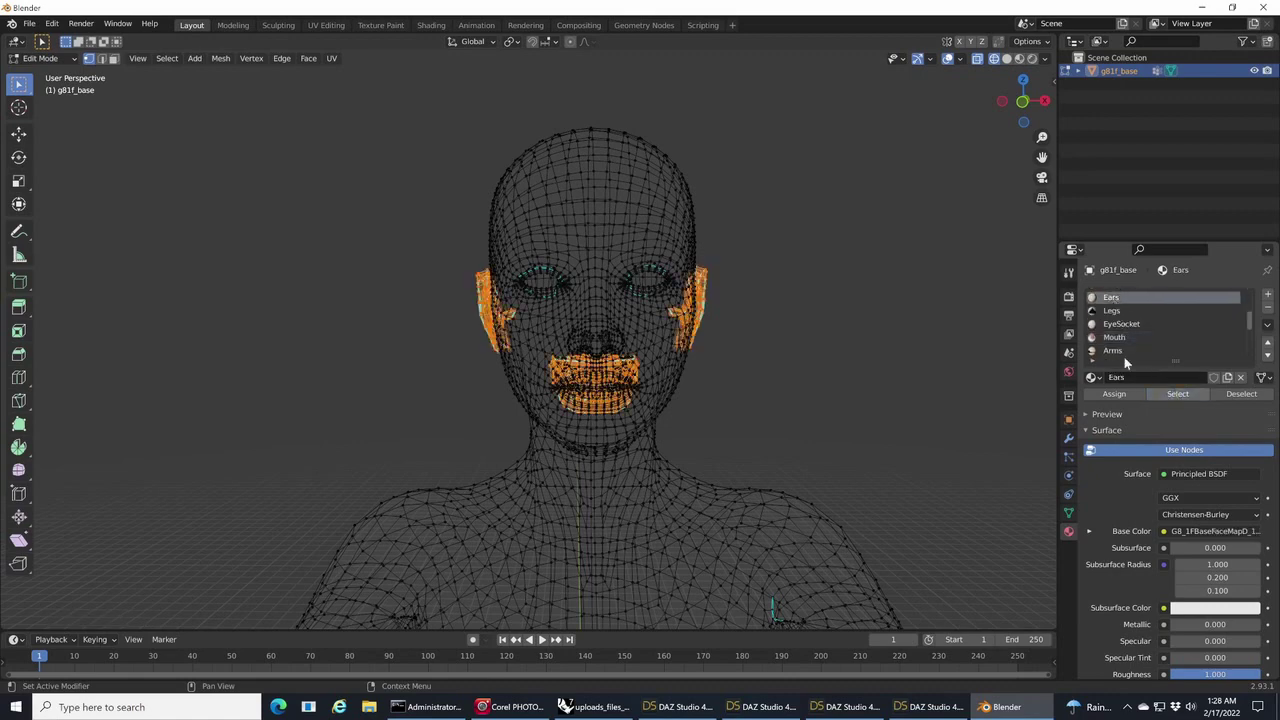
mouse_move(1017, 112)
left_mouse_down()
mouse_move(985, 115)
mouse_move(1025, 102)
mouse_move(1010, 110)
left_mouse_up()
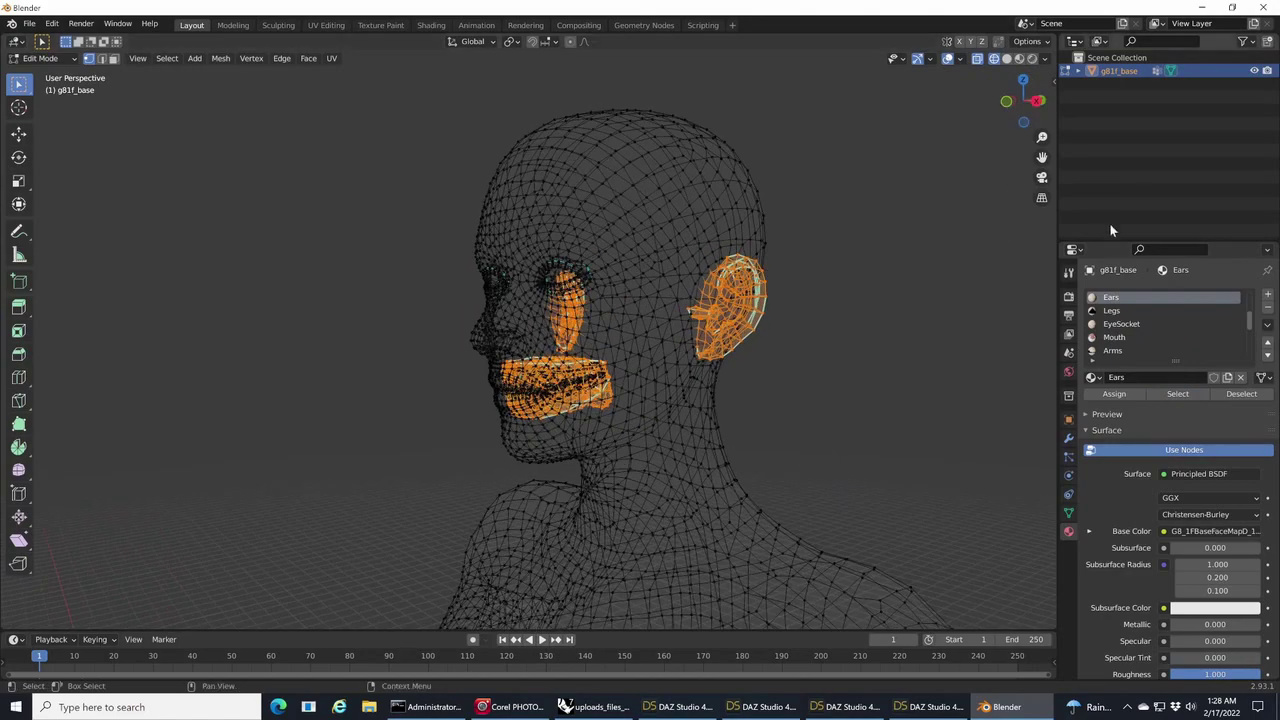
left_click(1240, 394)
scroll(1150, 320, "up", 4)
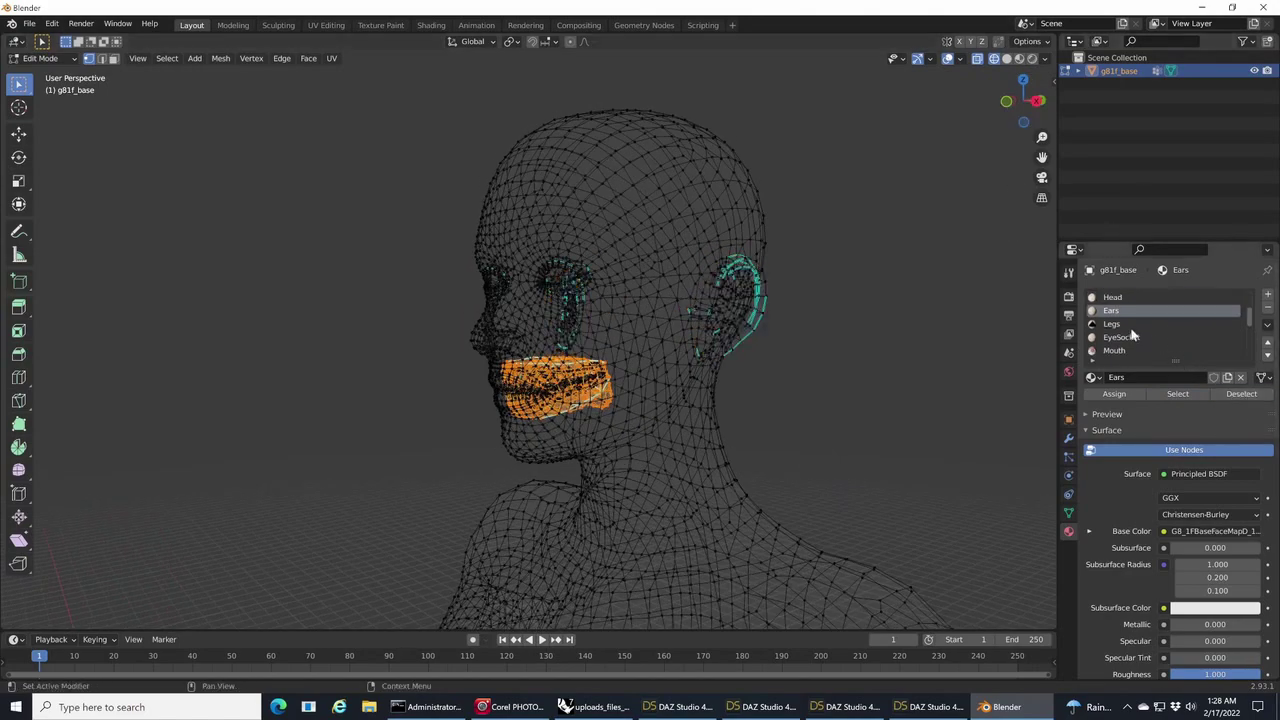
scroll(1120, 300, "down", 1)
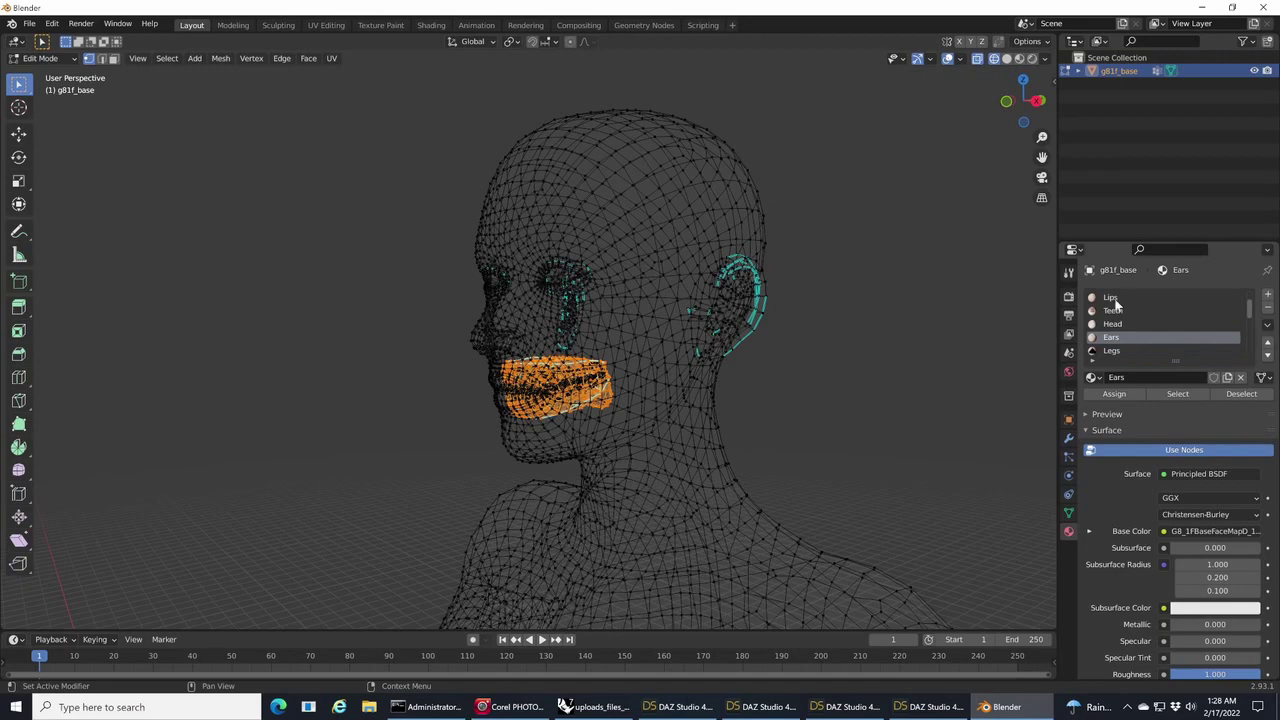
left_click(1126, 299)
left_click(1197, 394)
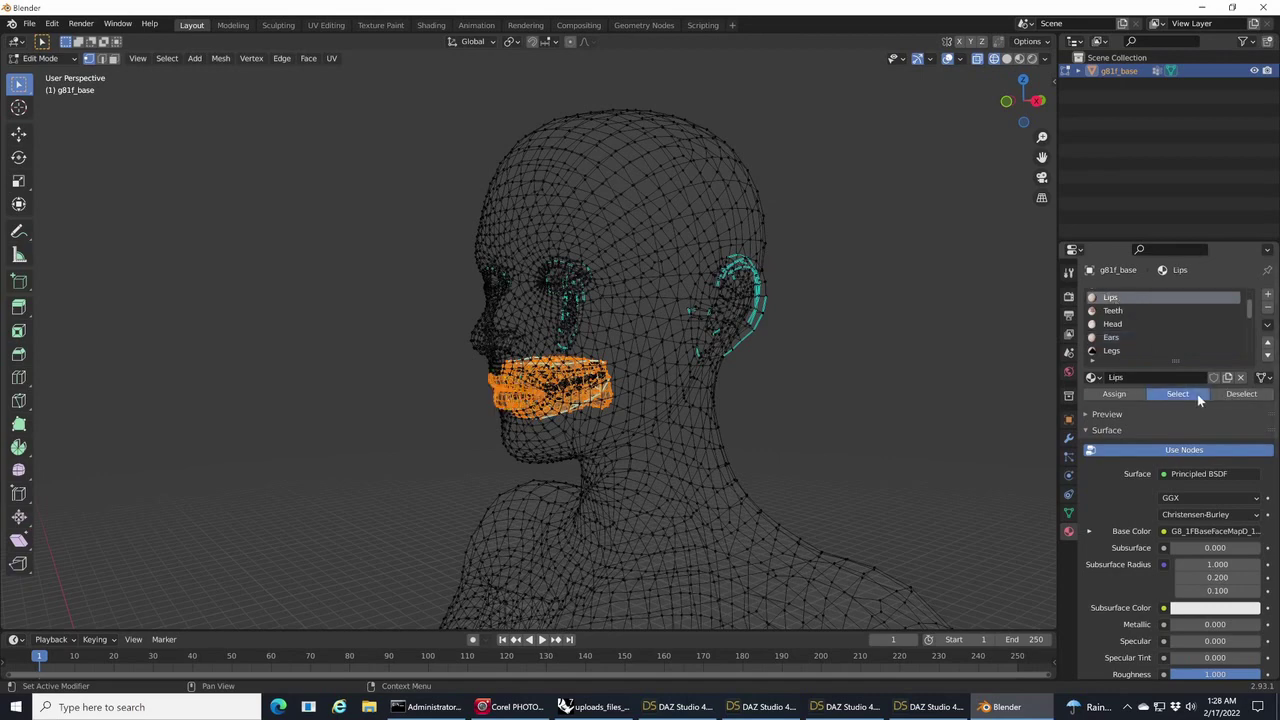
left_click(1230, 394)
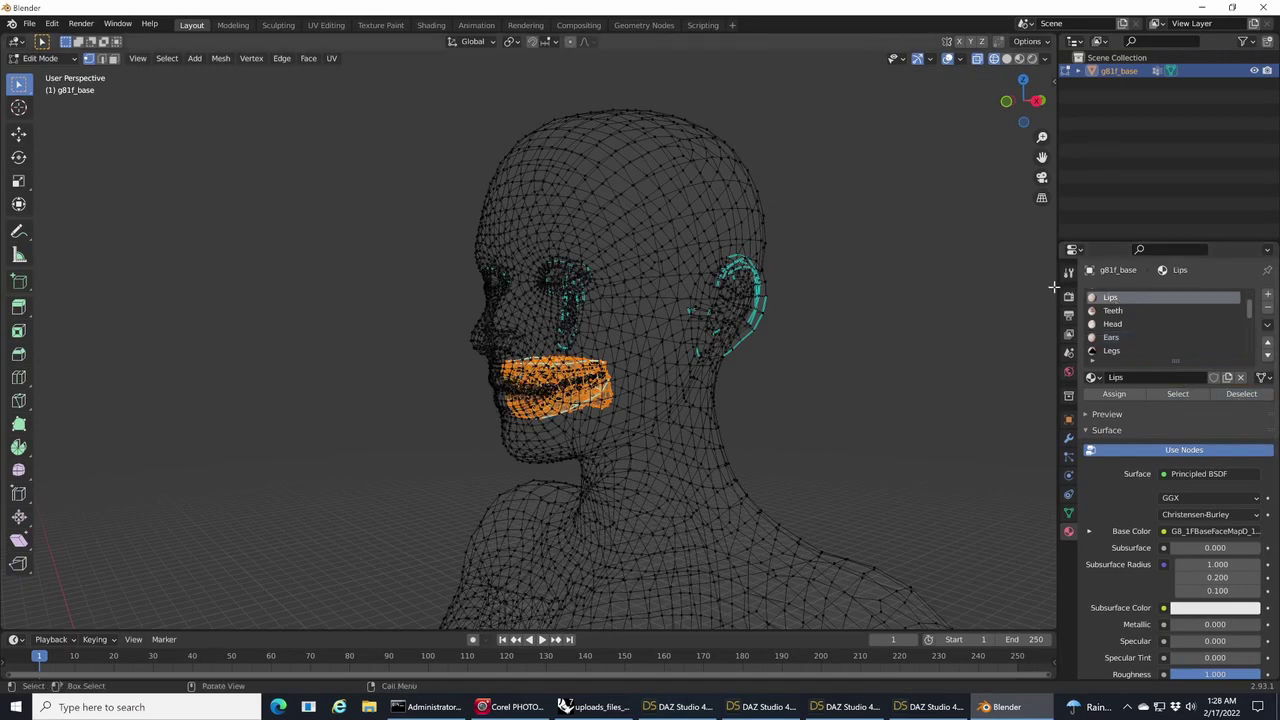
- Add the vertices of the Teeth material to the selected mouth vertices and hide them all
scroll(1136, 346, "up", 1)
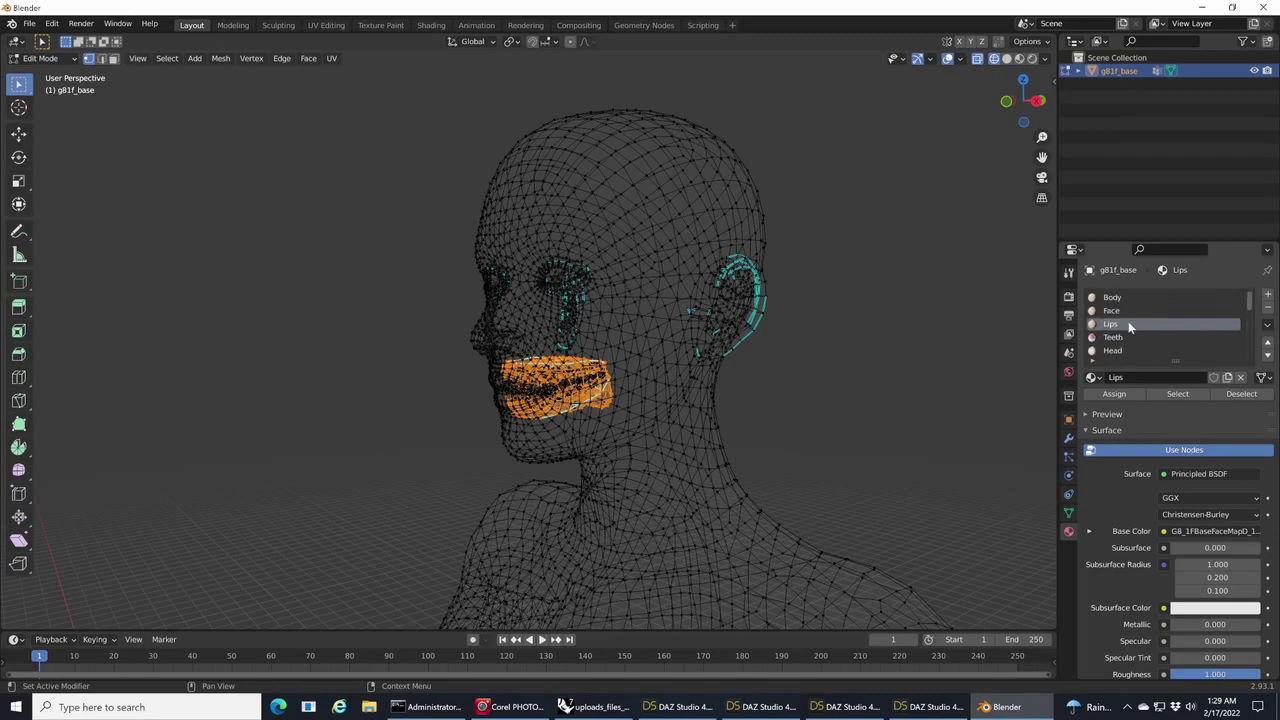
scroll(1128, 321, "down", 1)
left_click(1121, 311)
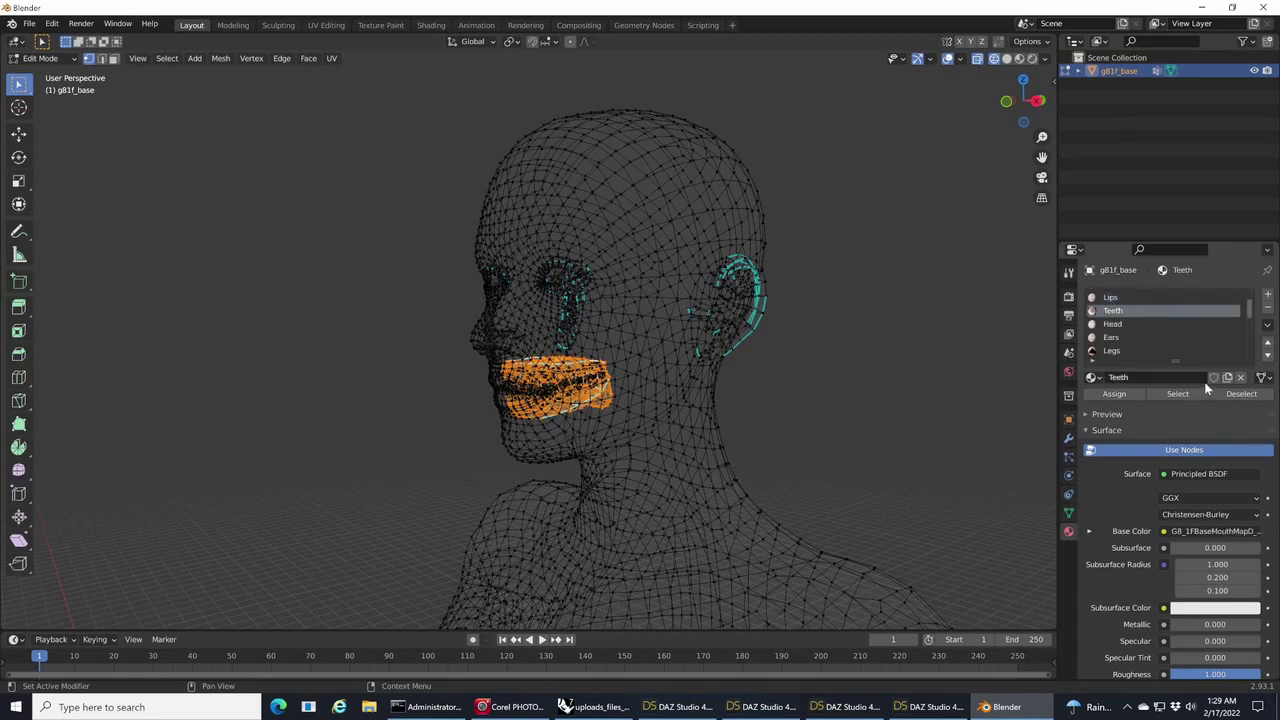
left_click(1176, 394)
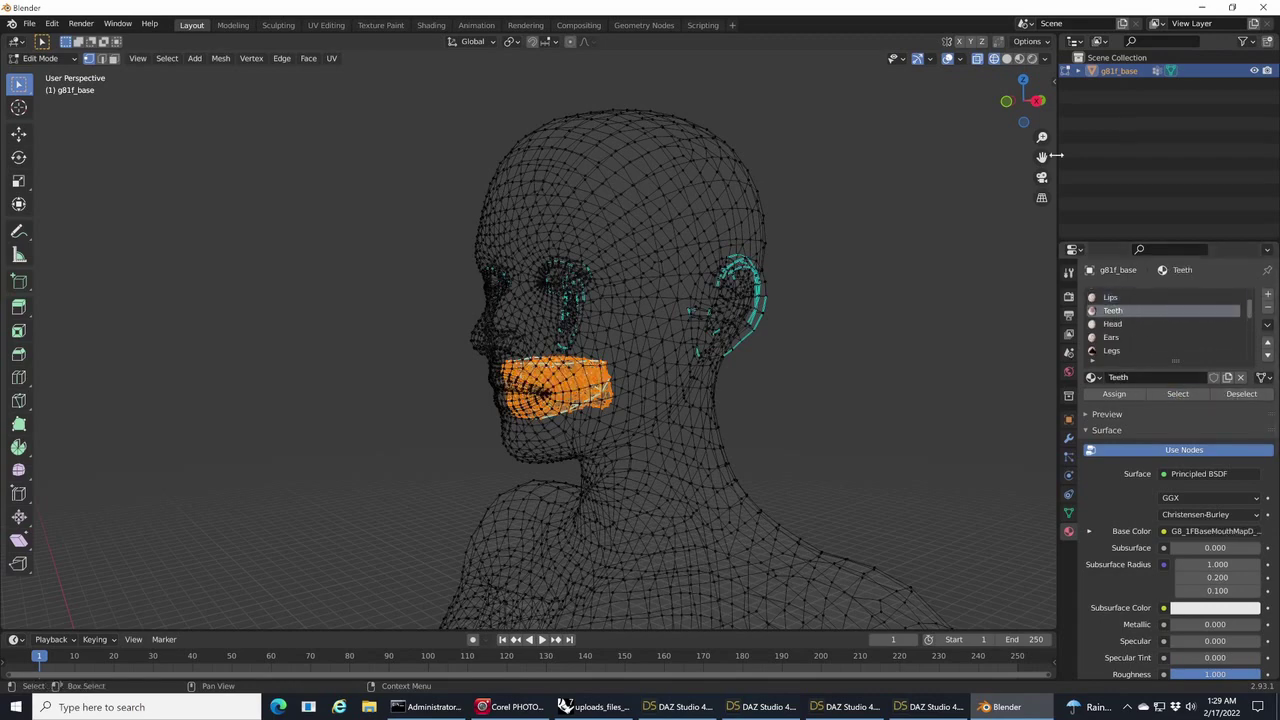
left_click_drag(1022, 102, 1220, 102)
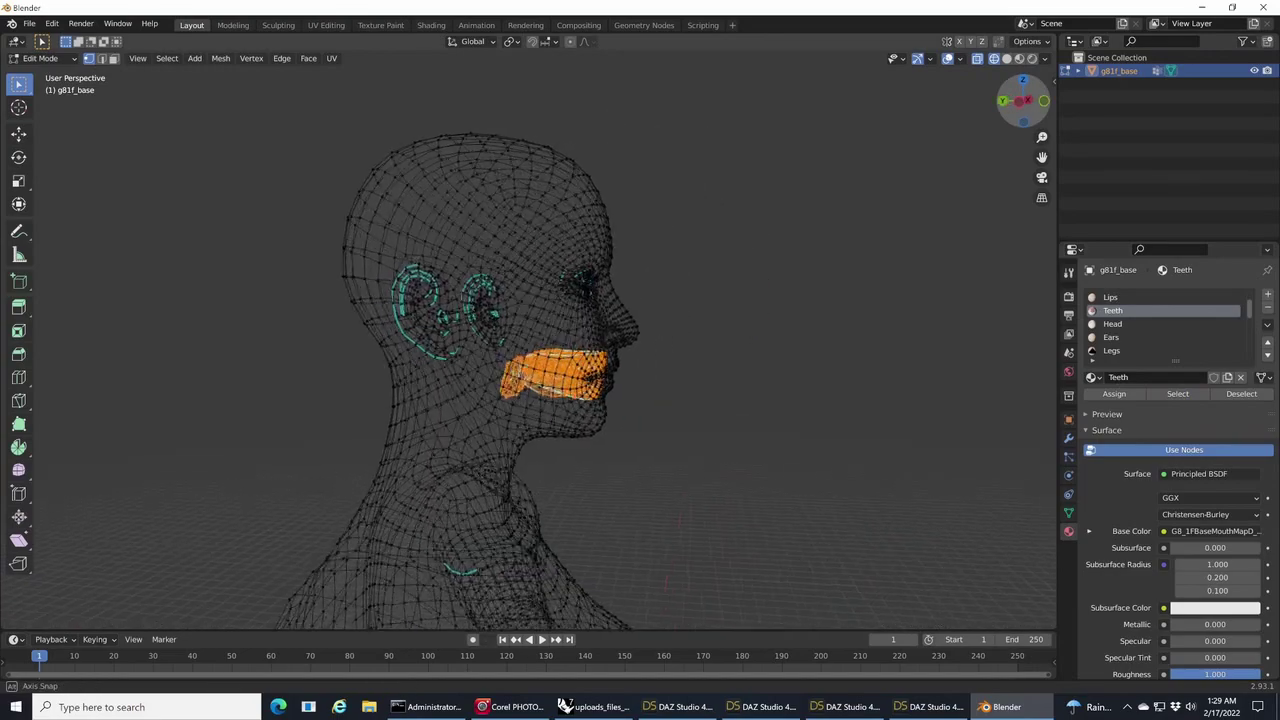
scroll(786, 169, "up", 3)
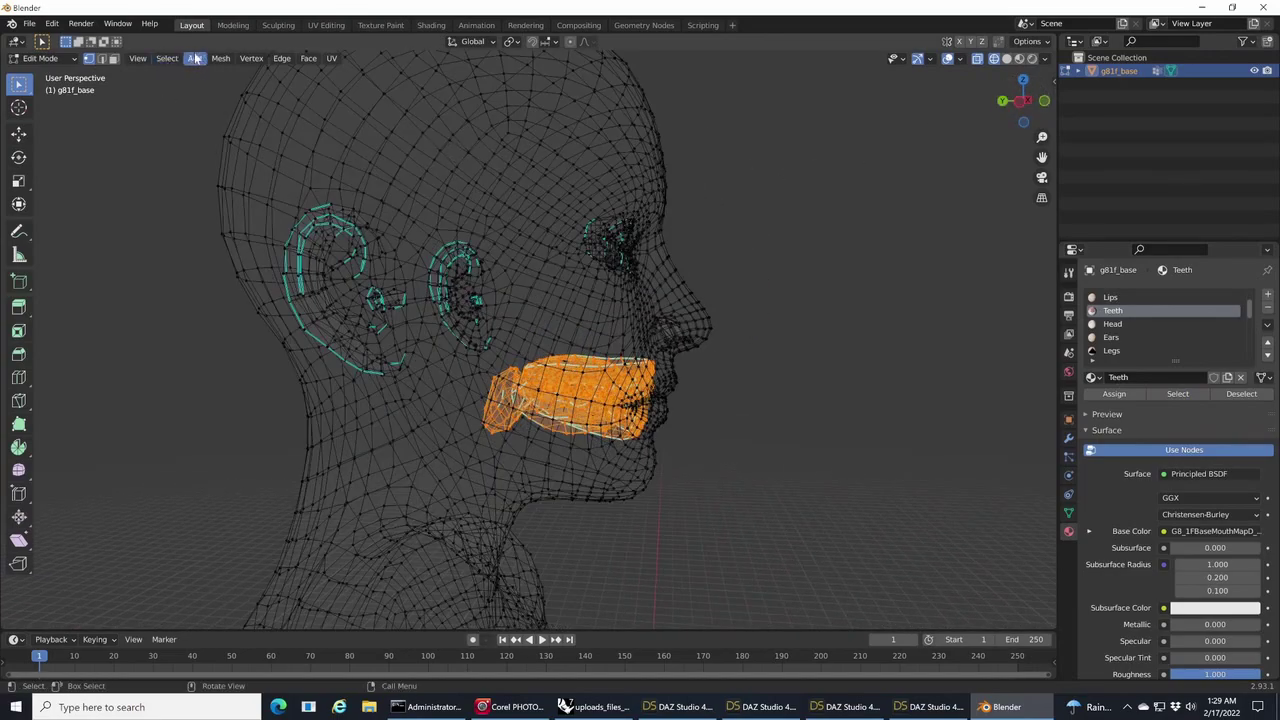
left_click(218, 60)
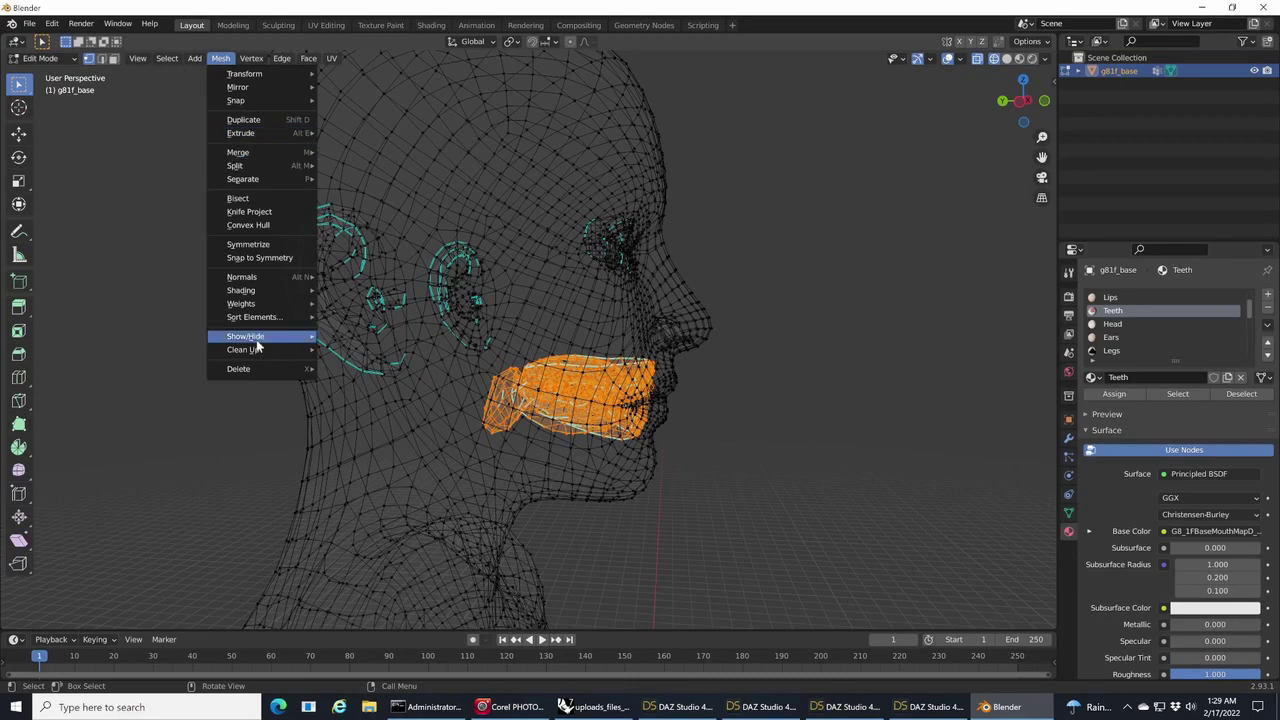
mouse_move(258, 342)
left_click(362, 350)
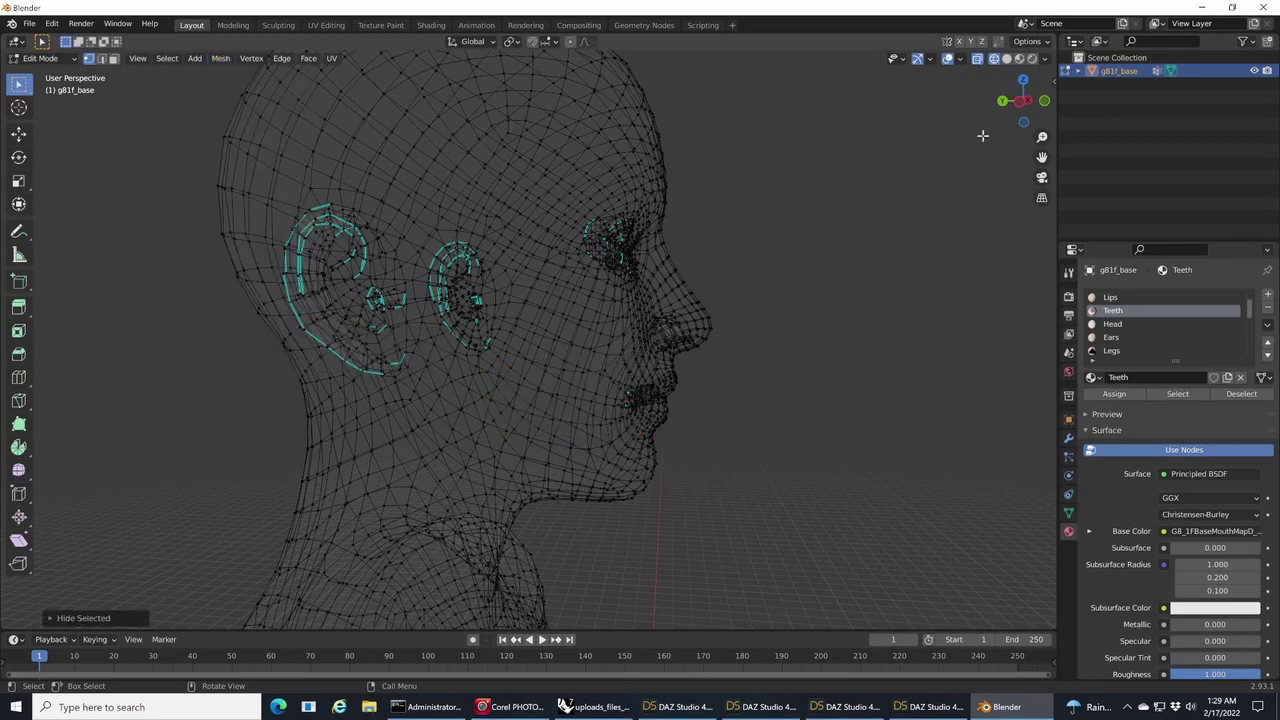
- Return to a three-quarter front view of the head and switch the mesh to Sculpt Mode
mouse_move(1022, 101)
left_mouse_down()
mouse_move(976, 103)
mouse_move(976, 118)
mouse_move(1072, 100)
mouse_move(1014, 104)
left_mouse_up()
scroll(957, 134, "down", 6)
scroll(860, 122, "up", 3)
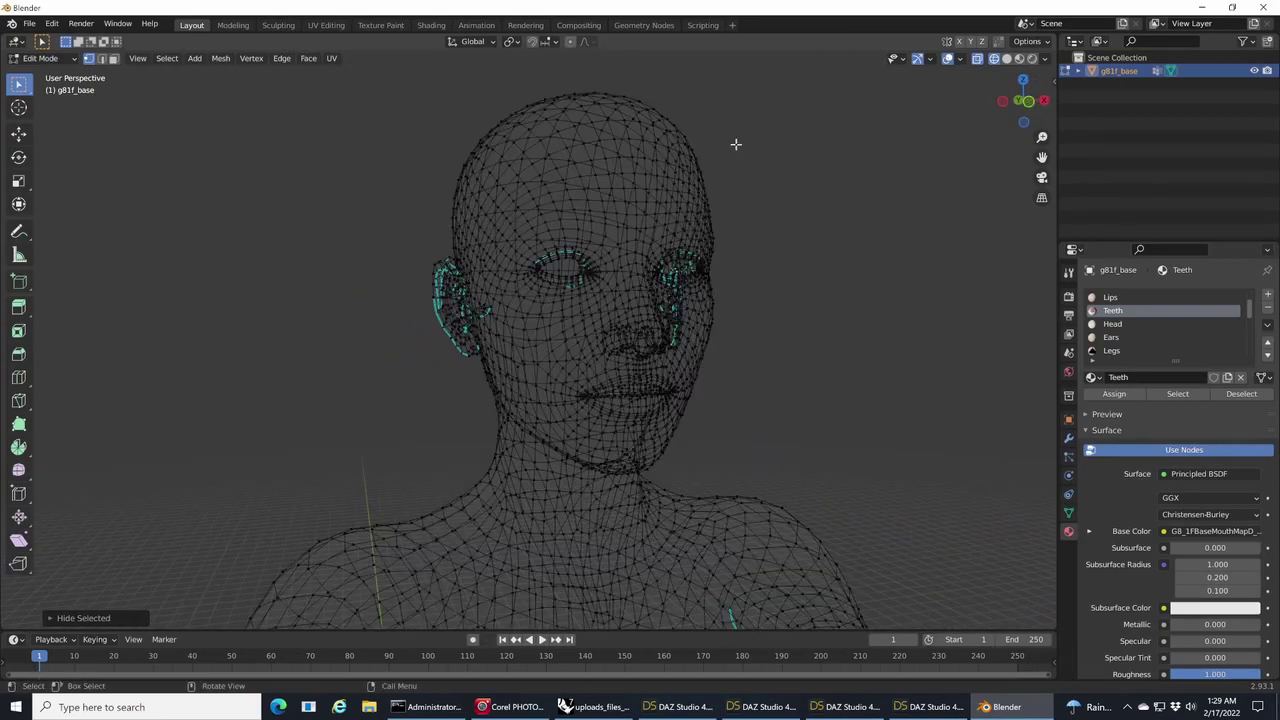
left_click(56, 59)
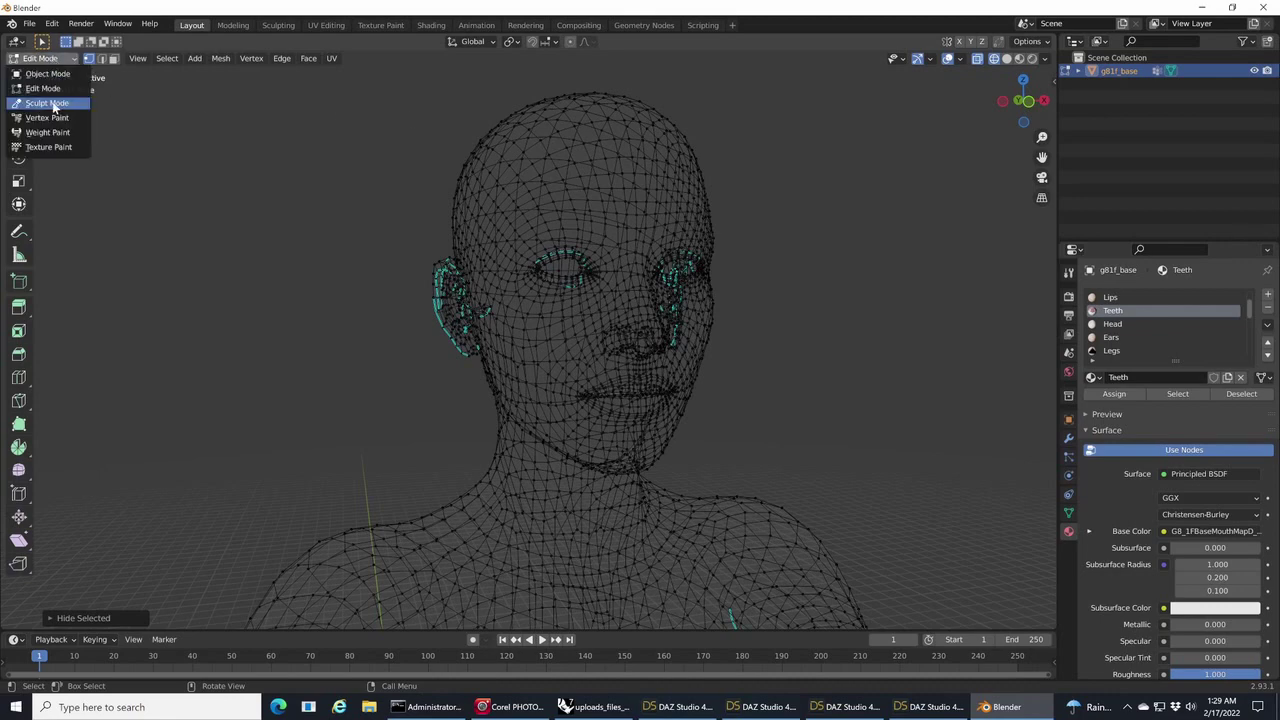
left_click(57, 106)
- Try pulling the cheeks from both sides with the Grab brush and X mirroring, undoing the trial strokes
mouse_move(580, 323)
left_mouse_down()
mouse_move(543, 318)
mouse_move(519, 340)
left_mouse_up()
key("ctrl+z")
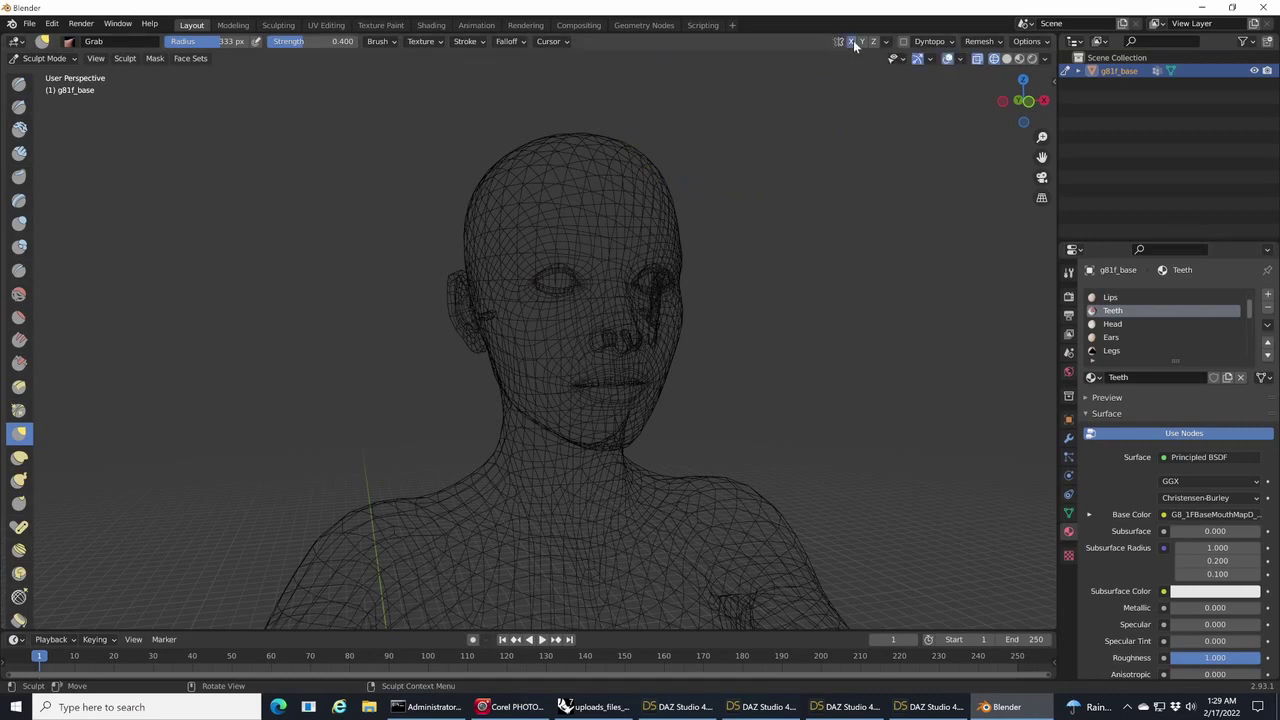
mouse_move(526, 317)
left_mouse_down()
mouse_move(445, 303)
mouse_move(505, 355)
mouse_move(500, 322)
mouse_move(482, 315)
left_mouse_up()
left_click_drag(1018, 104, 1036, 99)
mouse_move(664, 387)
left_mouse_down()
mouse_move(674, 466)
mouse_move(666, 222)
left_mouse_up()
key("Escape")
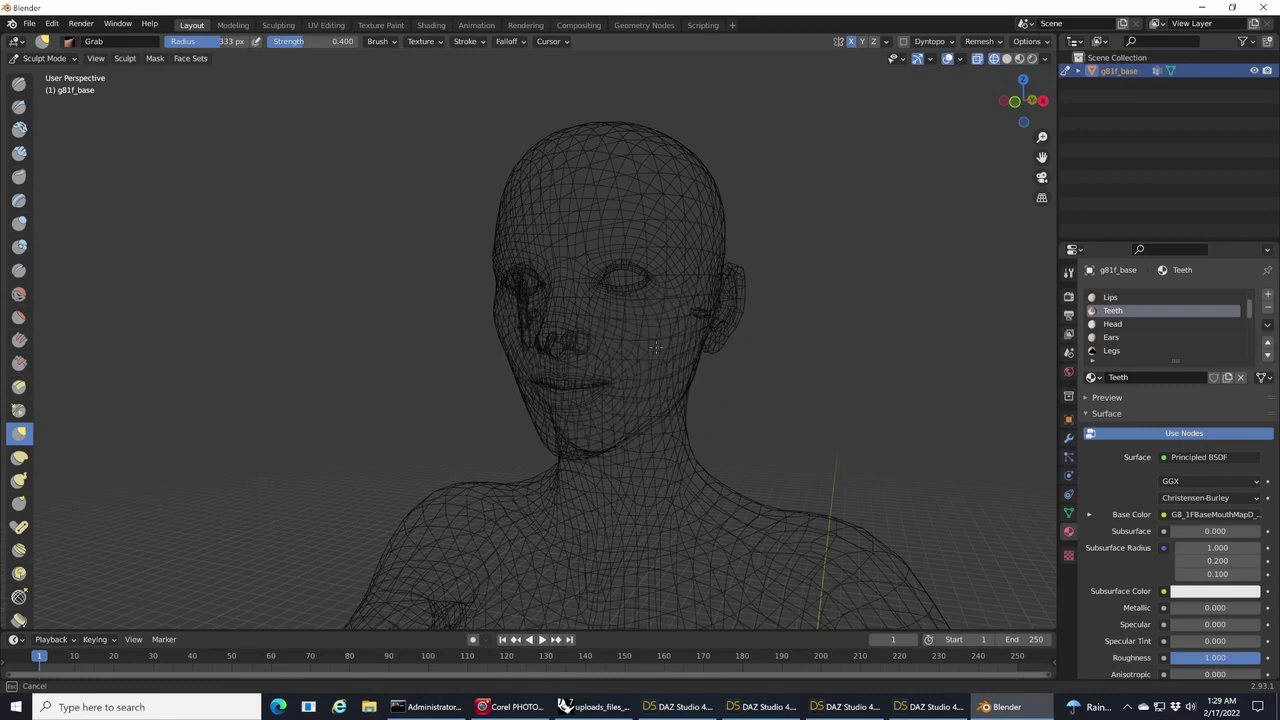
- Try Grab strokes on the jaw and the back of the head in the right orthographic view
left_click(1014, 101)
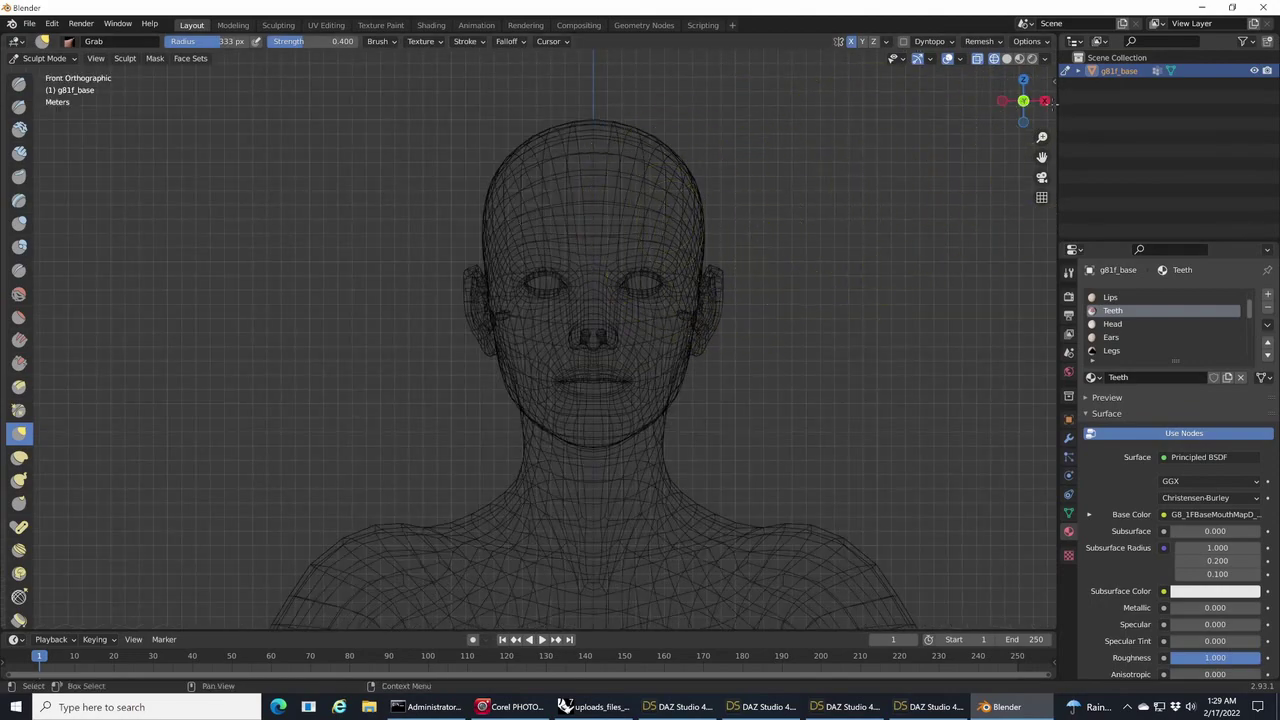
left_click(1023, 101)
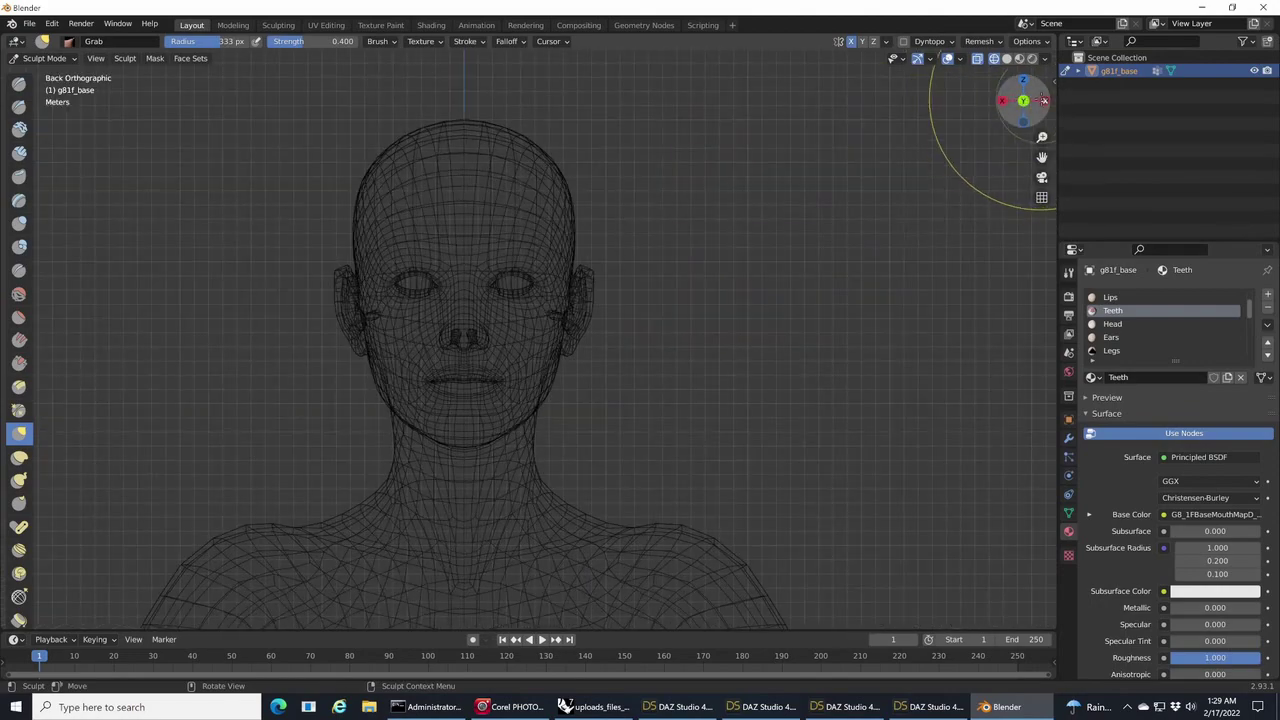
left_click(1044, 101)
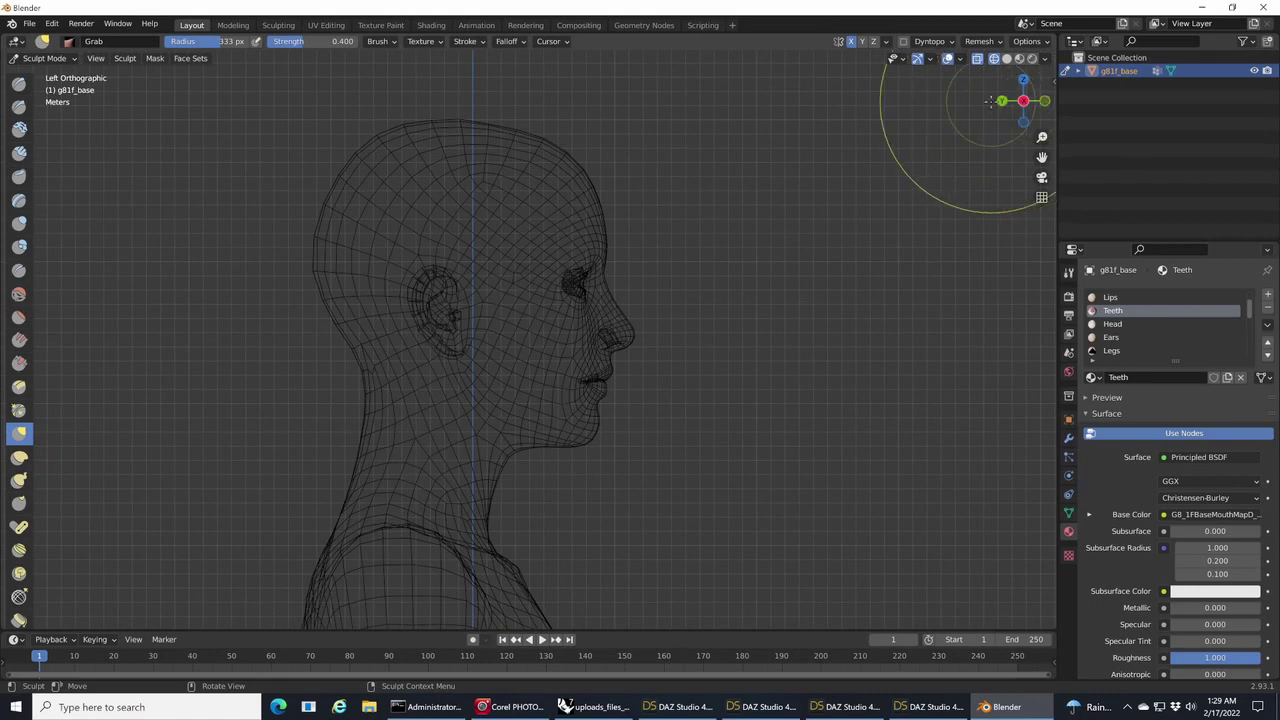
left_click(1002, 101)
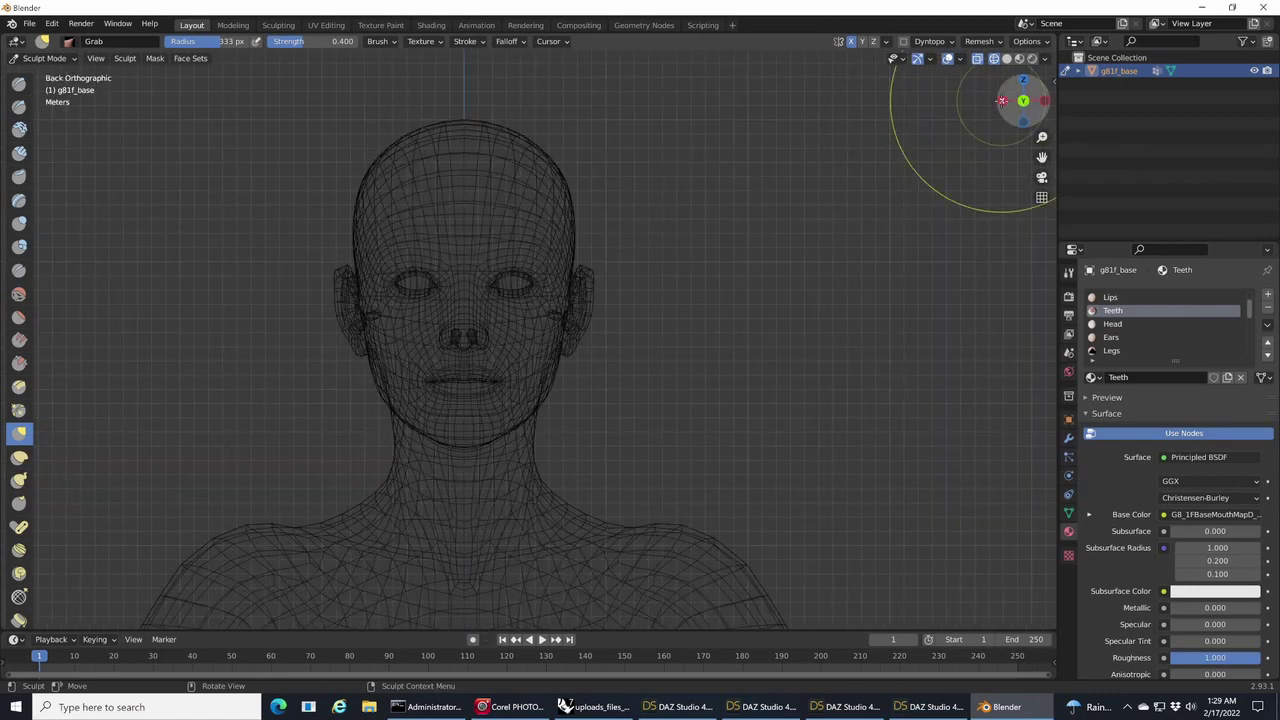
left_click(1002, 101)
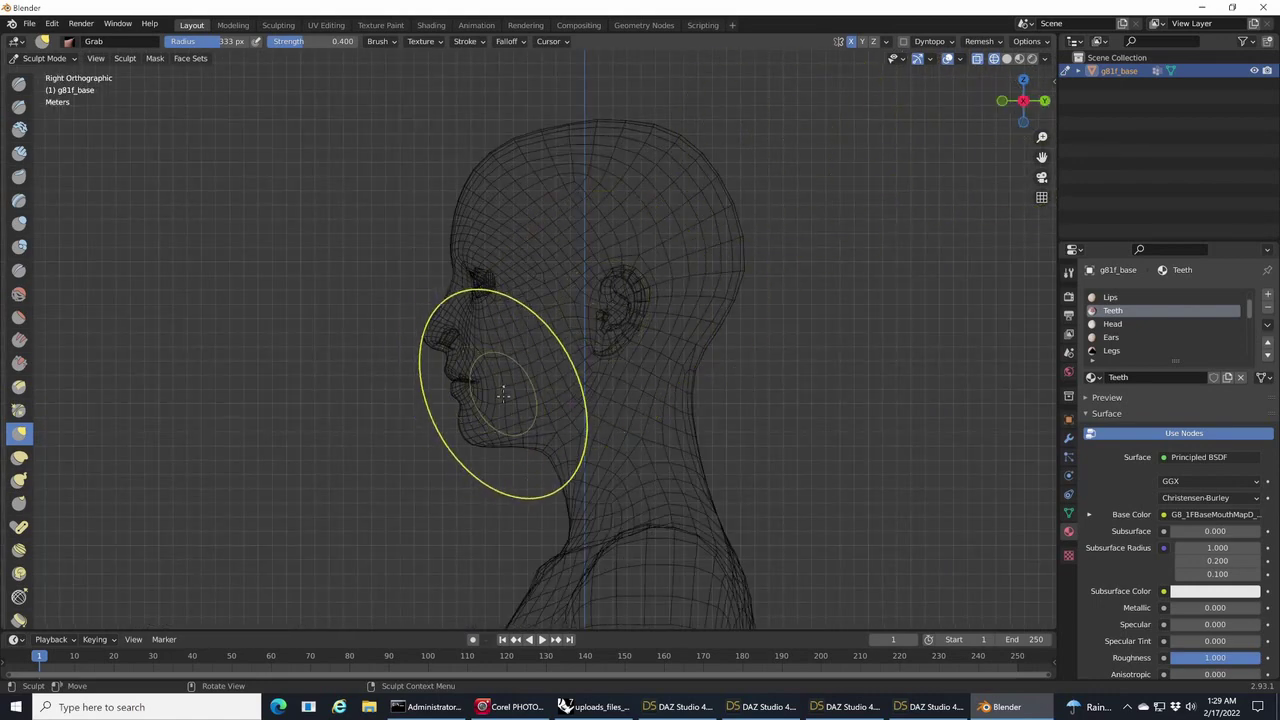
mouse_move(504, 393)
left_mouse_down()
mouse_move(475, 446)
mouse_move(508, 394)
left_mouse_up()
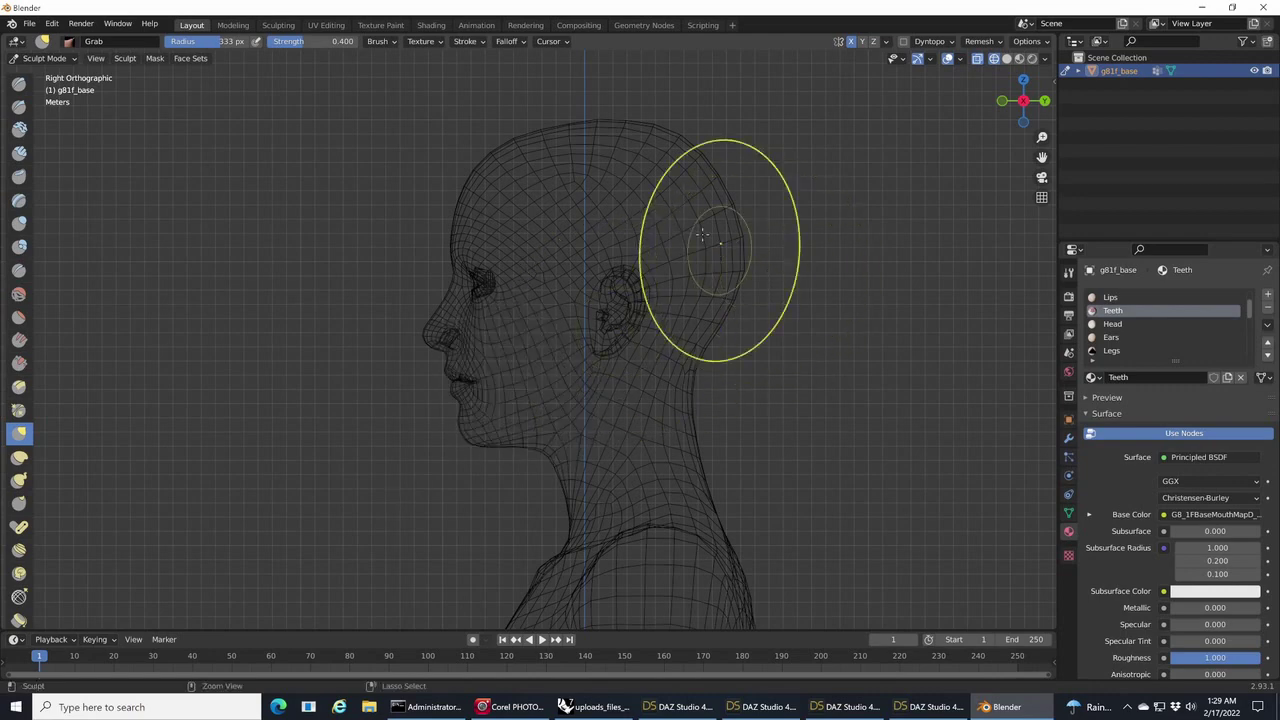
mouse_move(700, 257)
left_mouse_down()
mouse_move(529, 285)
mouse_move(789, 189)
mouse_move(785, 200)
left_mouse_up()
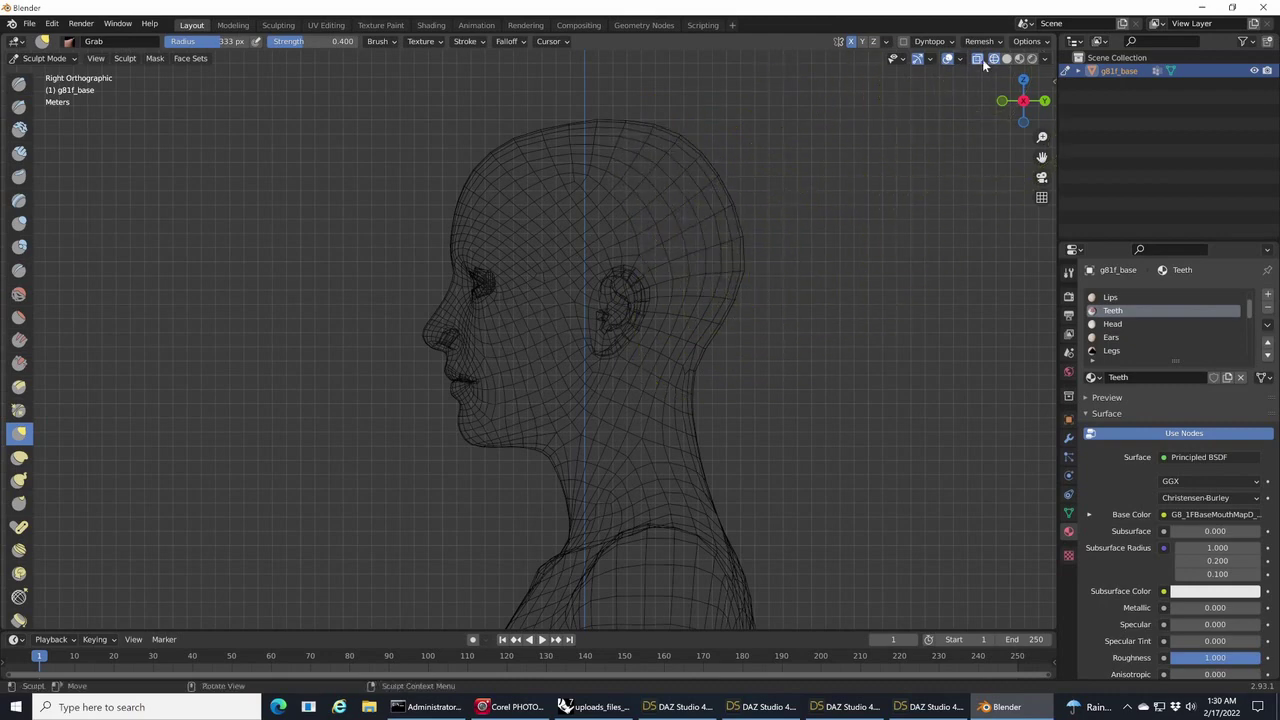
- Switch to solid shading, set the viewport's focal length to 90 mm and examine the face from both sides
mouse_move(1023, 100)
left_mouse_down()
mouse_move(1012, 102)
mouse_move(1033, 110)
left_mouse_up()
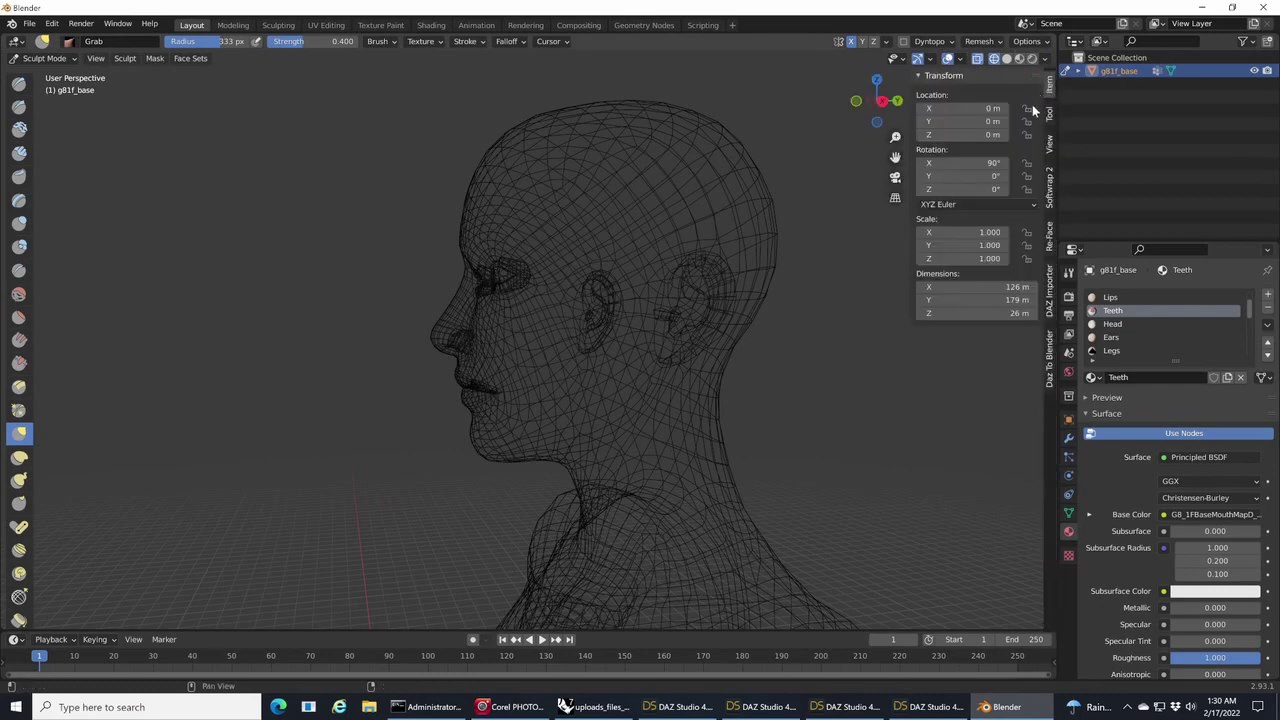
left_click(1048, 144)
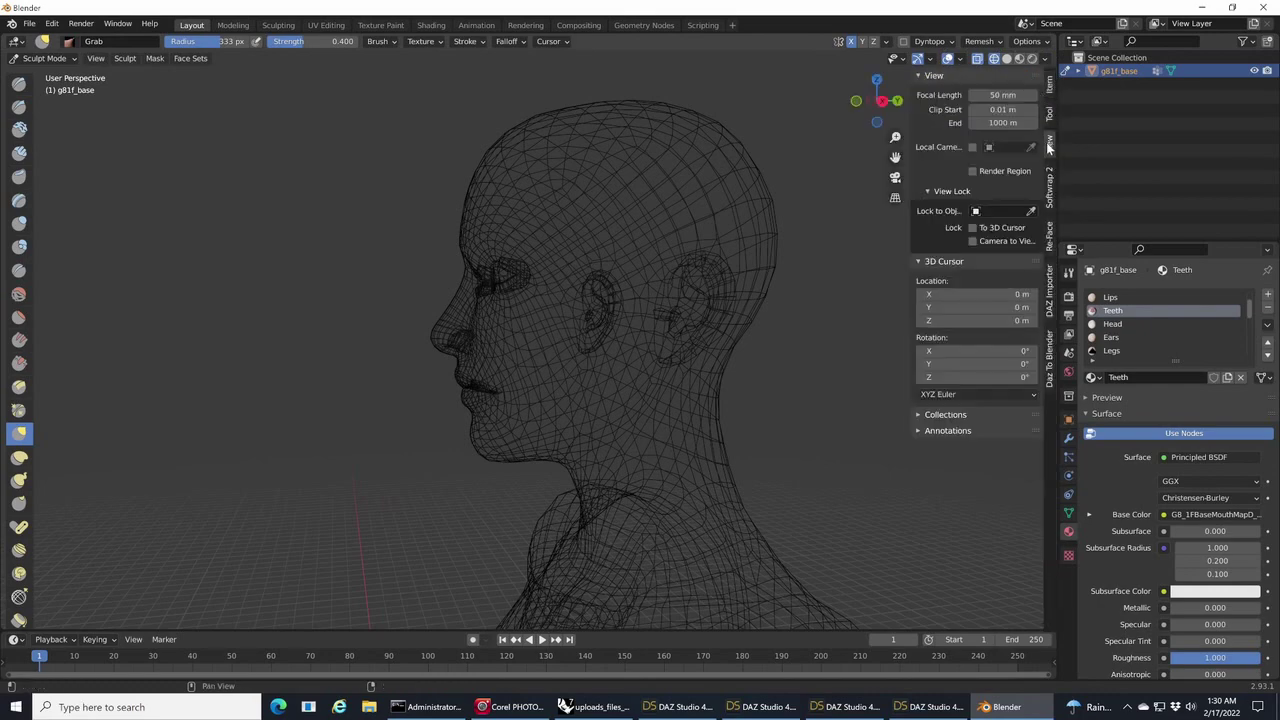
left_click(1006, 58)
left_click_drag(872, 108, 892, 104)
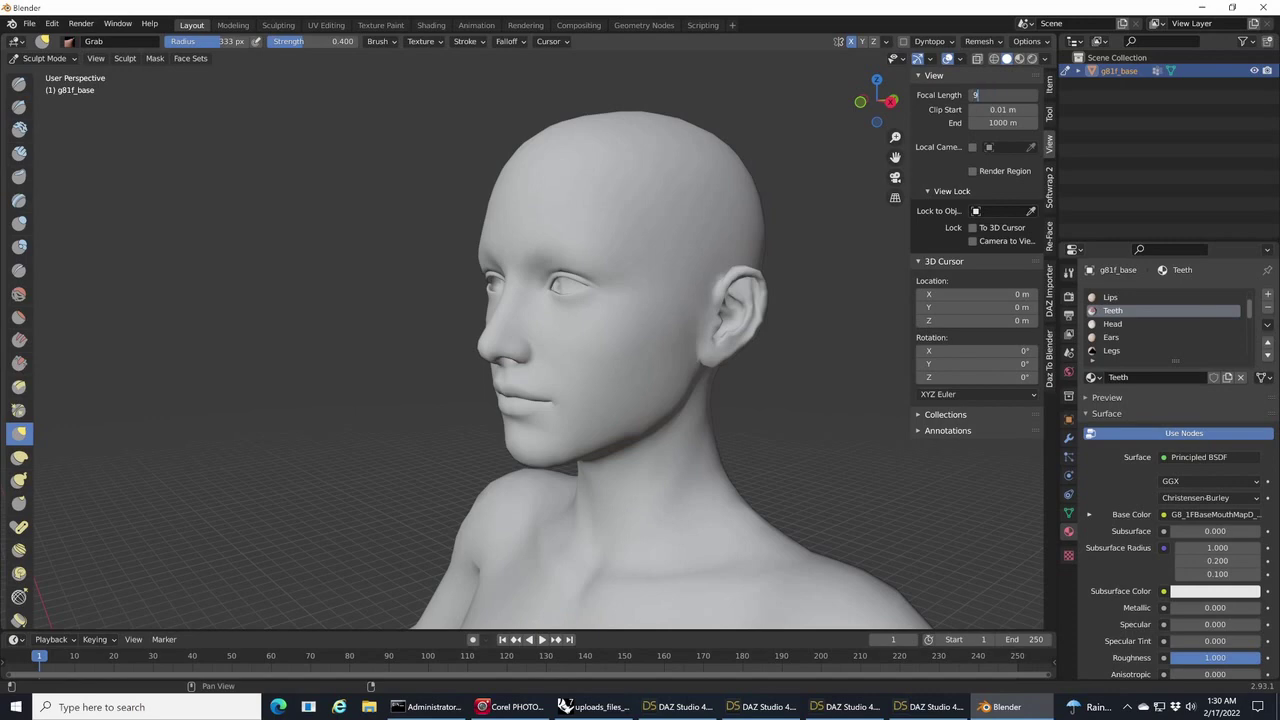
key("Return")
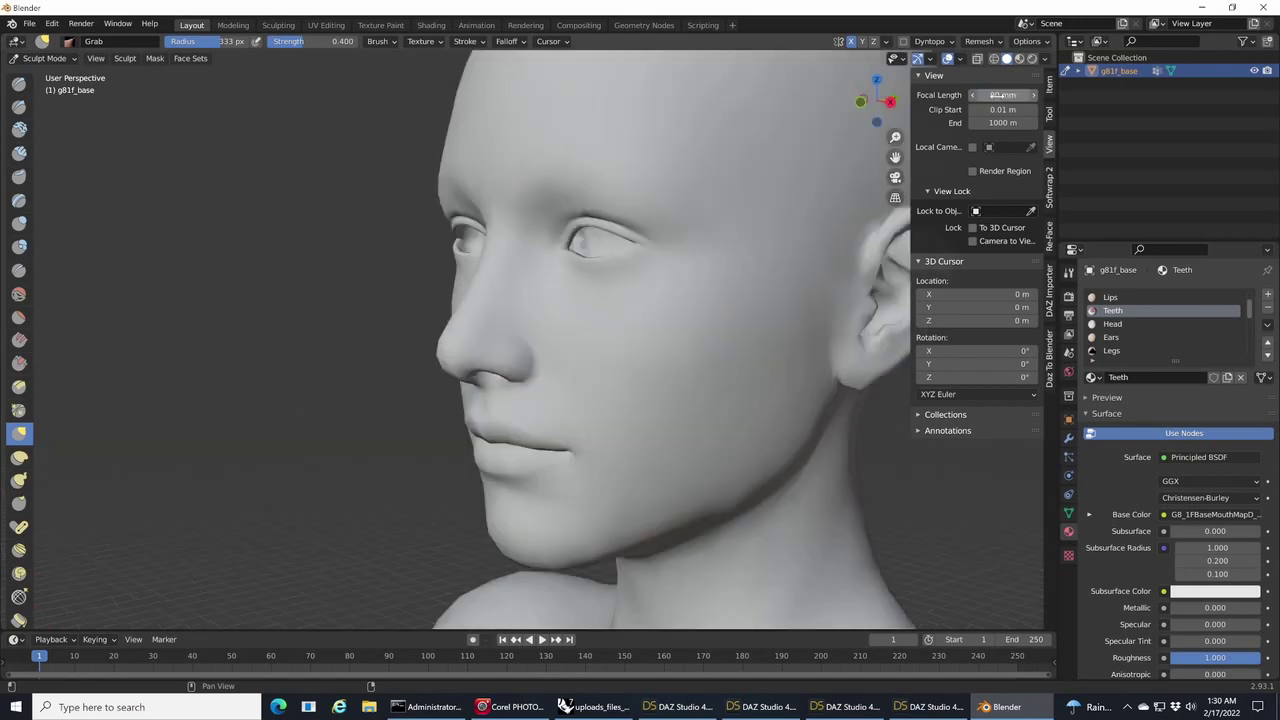
scroll(660, 180, "up", 3)
scroll(671, 191, "down", 5)
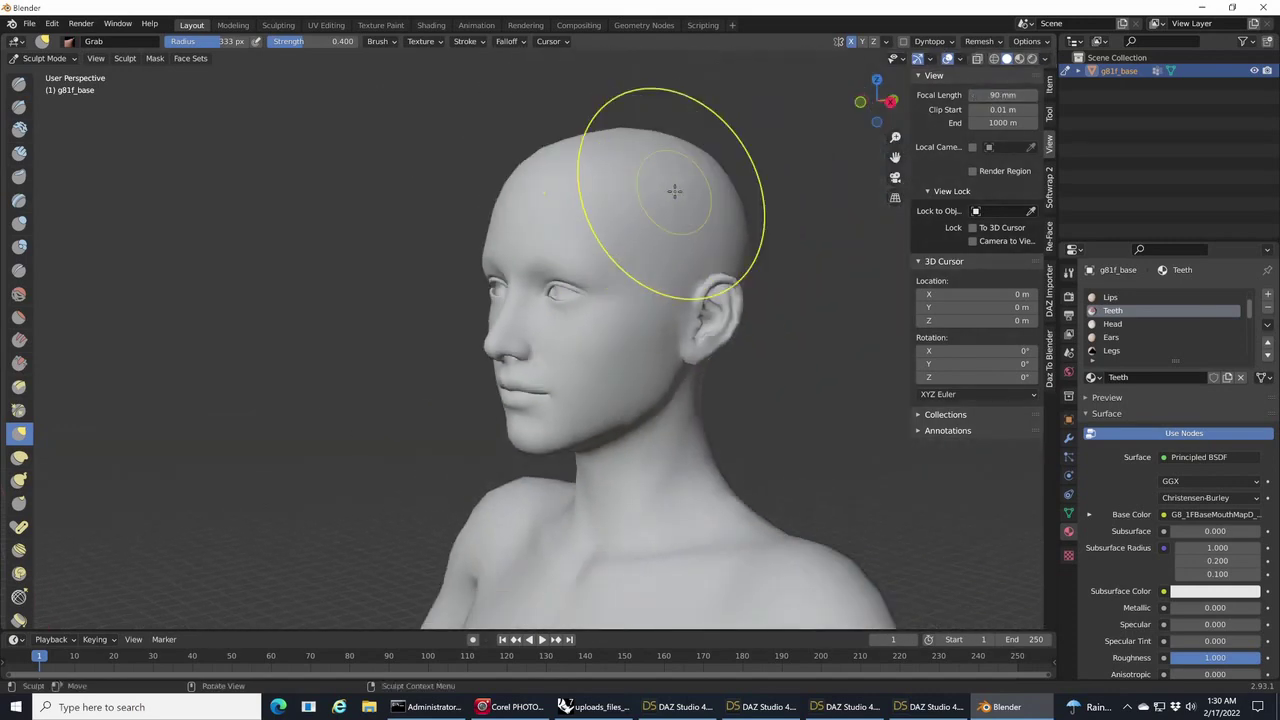
scroll(710, 188, "up", 2)
left_click_drag(876, 100, 862, 101)
- Set the viewport's focal length to 24 mm and examine the perspective distortion of the face up close
left_click(1003, 95)
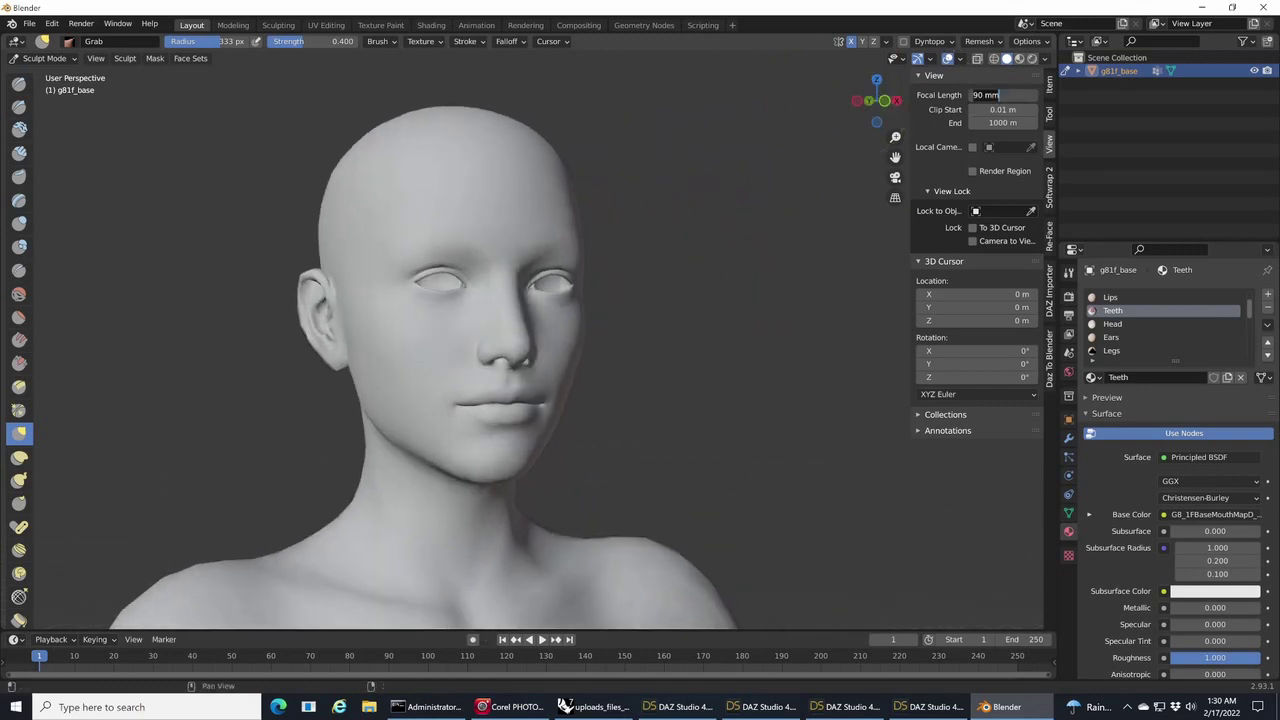
type("24")
key("Return")
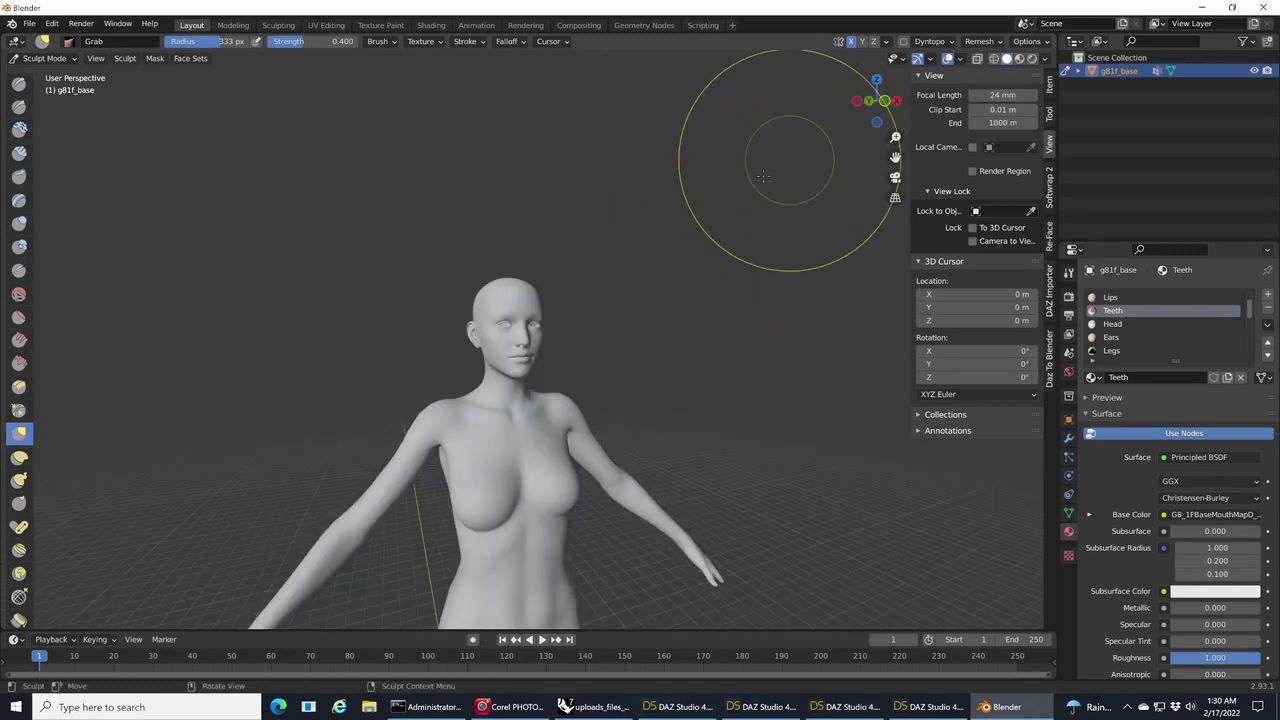
scroll(709, 206, "down", 3)
scroll(676, 240, "up", 5)
scroll(676, 240, "up", 3)
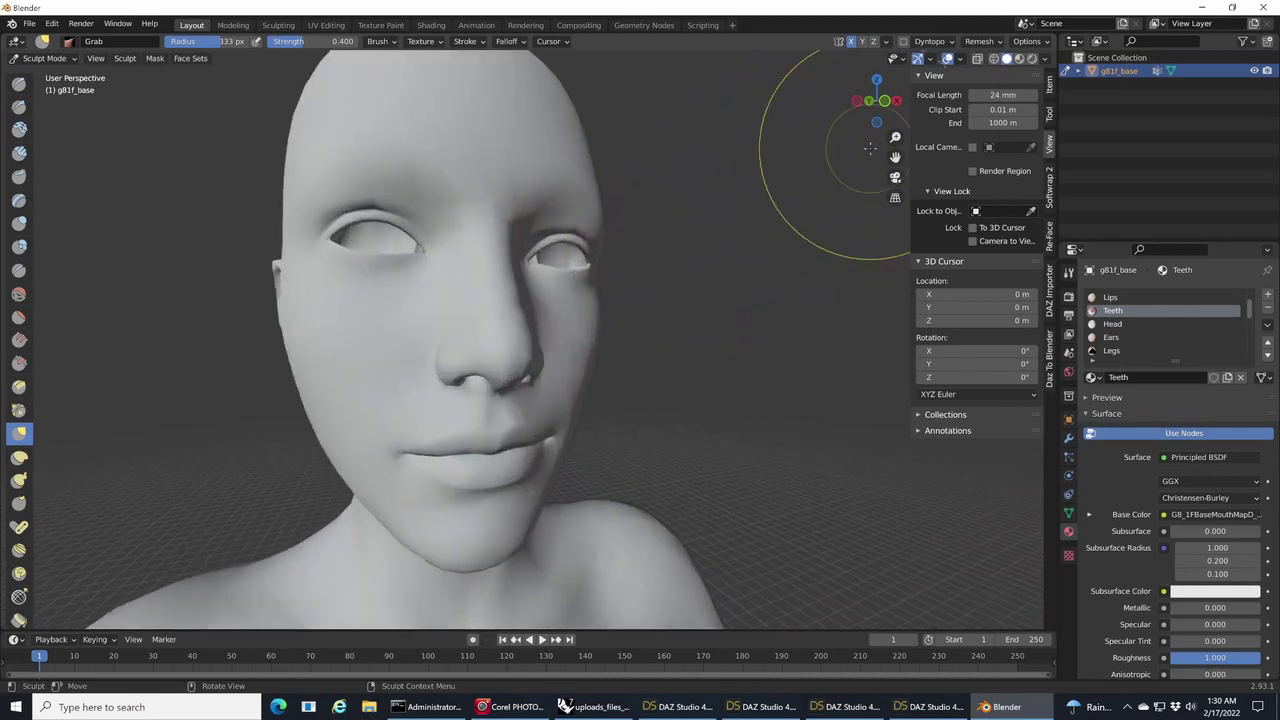
left_click_drag(862, 114, 801, 104)
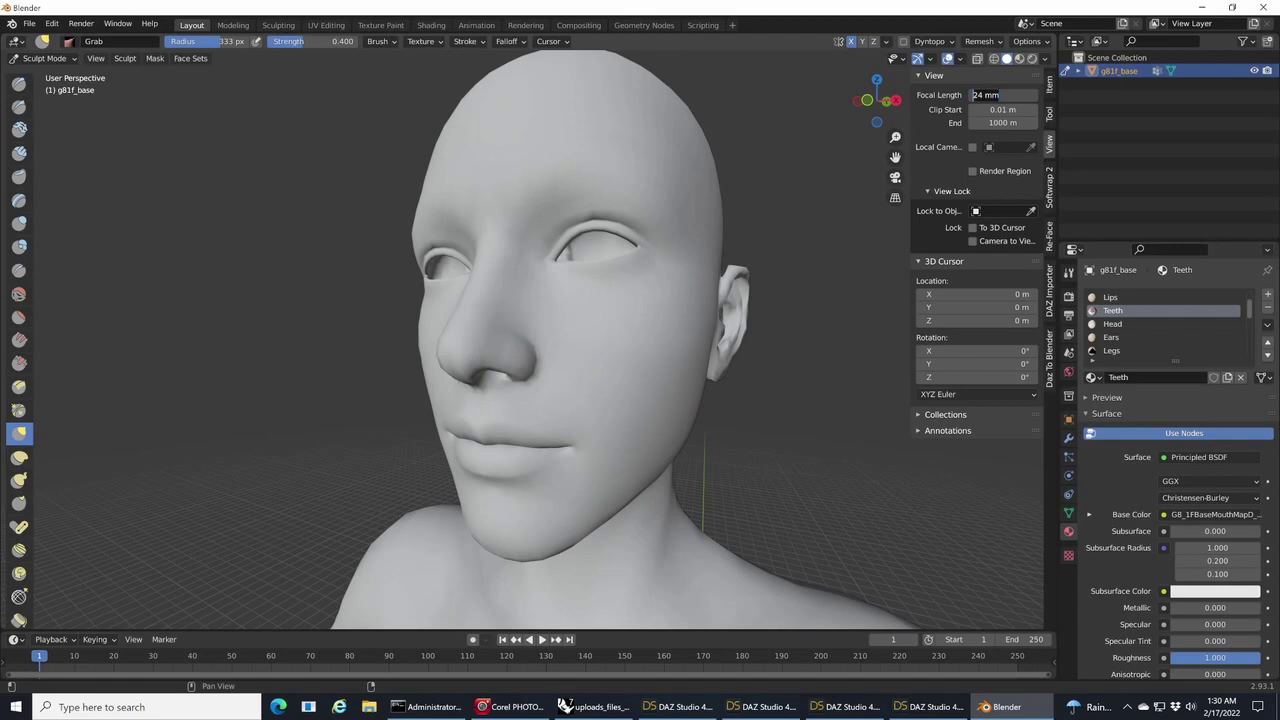
- Set the viewport's focal length to 35 mm and examine the face from both sides
key("Return")
scroll(905, 95, "down", 3)
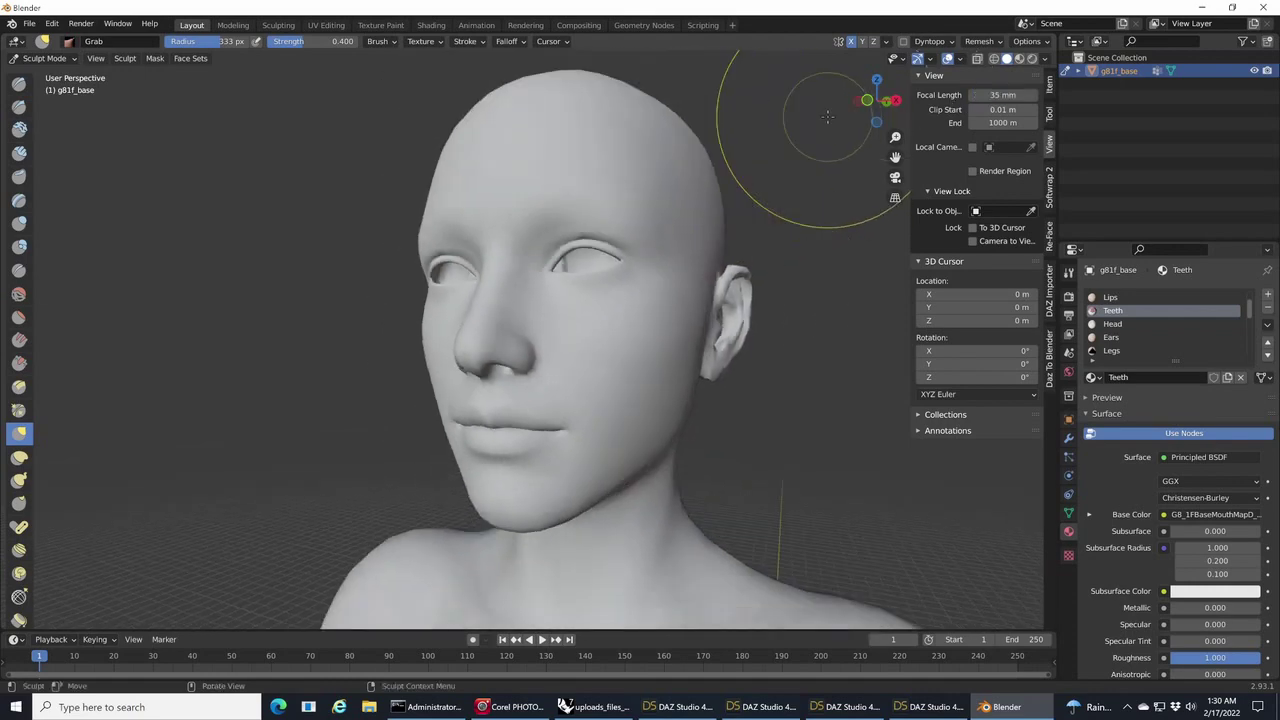
left_click_drag(852, 100, 979, 94)
- Set the viewport's focal length to 200 mm and examine how flat the face looks
left_click(1005, 96)
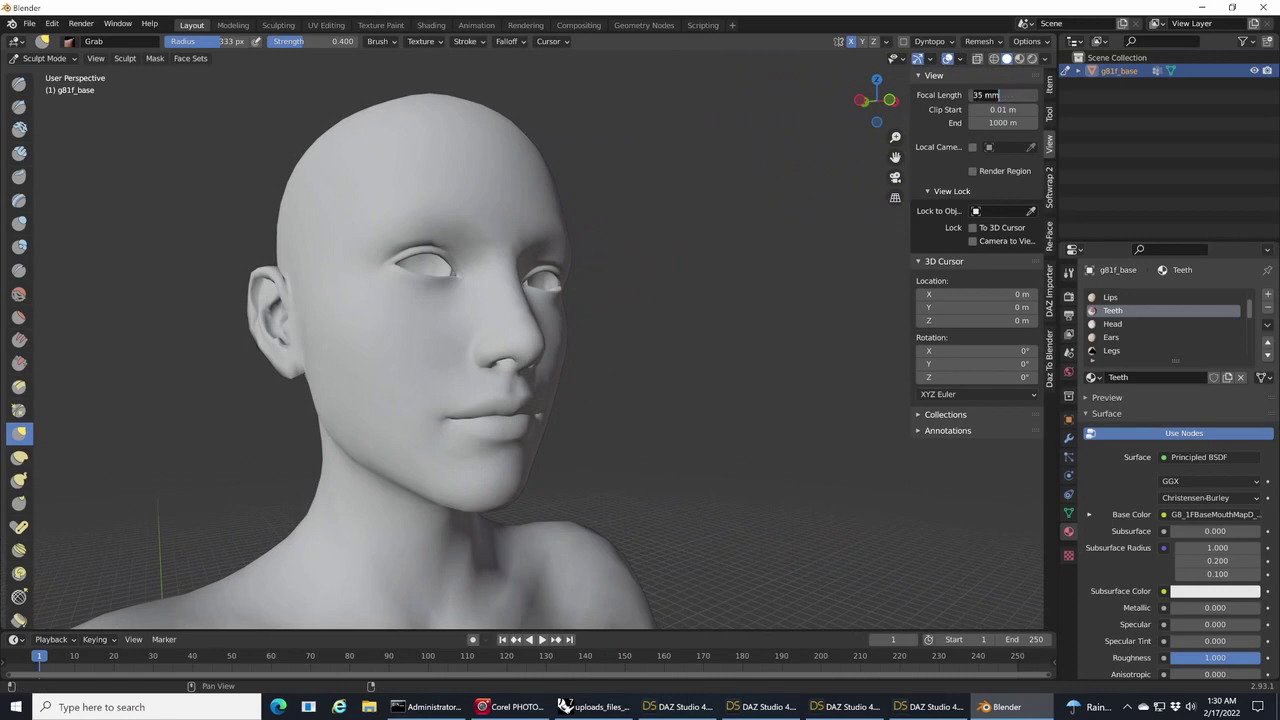
type("200")
key("Return")
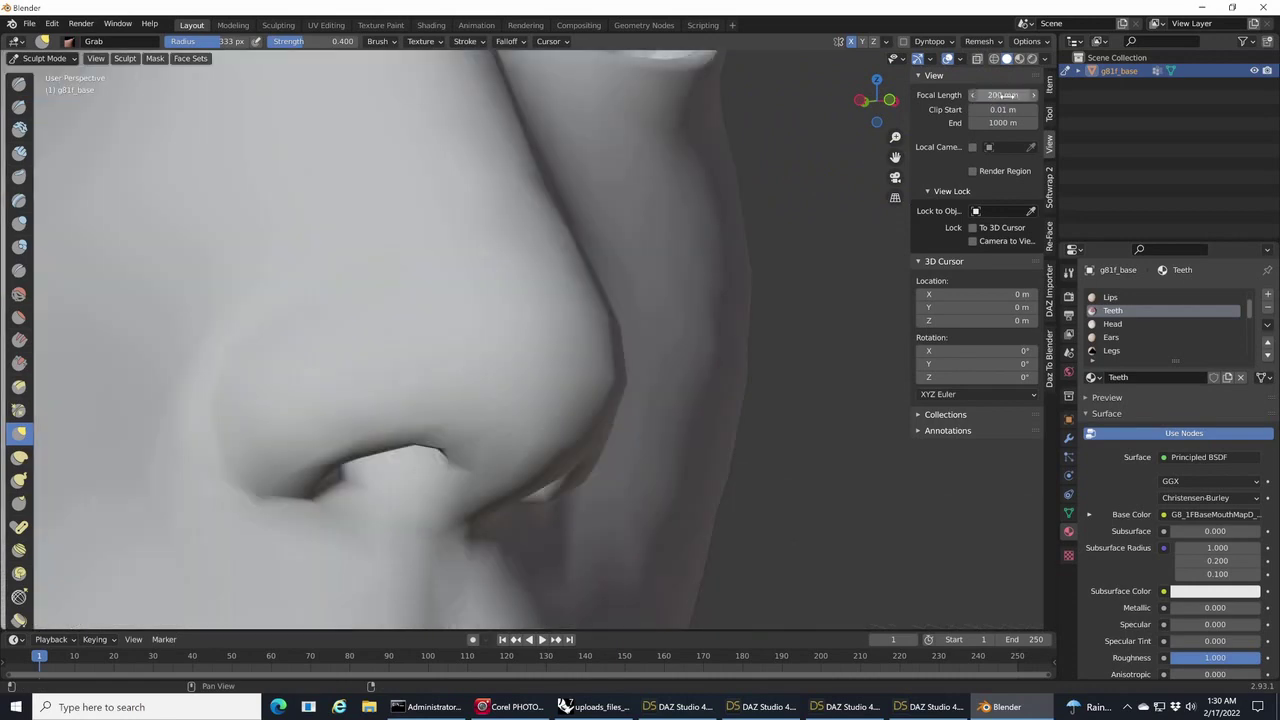
scroll(714, 180, "down", 10)
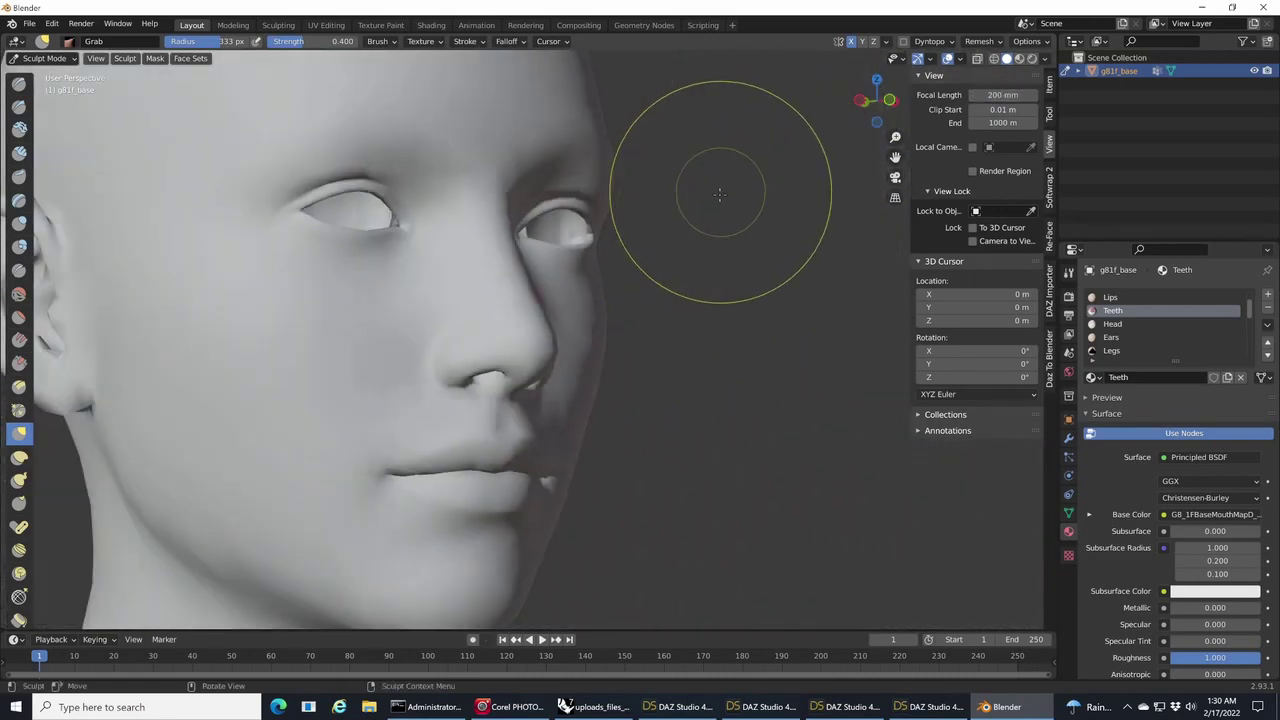
- Set the viewport's focal length to 125 mm and examine the head from both sides
mouse_move(876, 100)
left_mouse_down()
mouse_move(690, 102)
mouse_move(878, 100)
left_mouse_up()
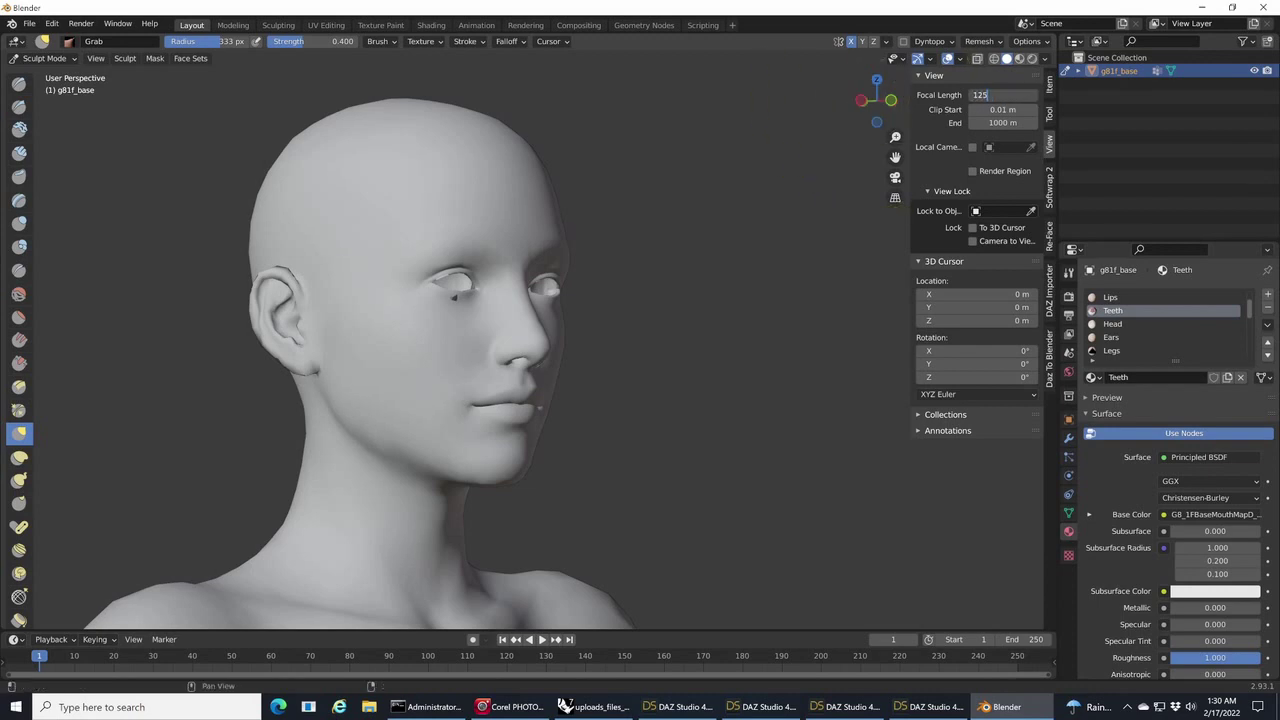
key("Return")
left_click_drag(868, 100, 705, 101)
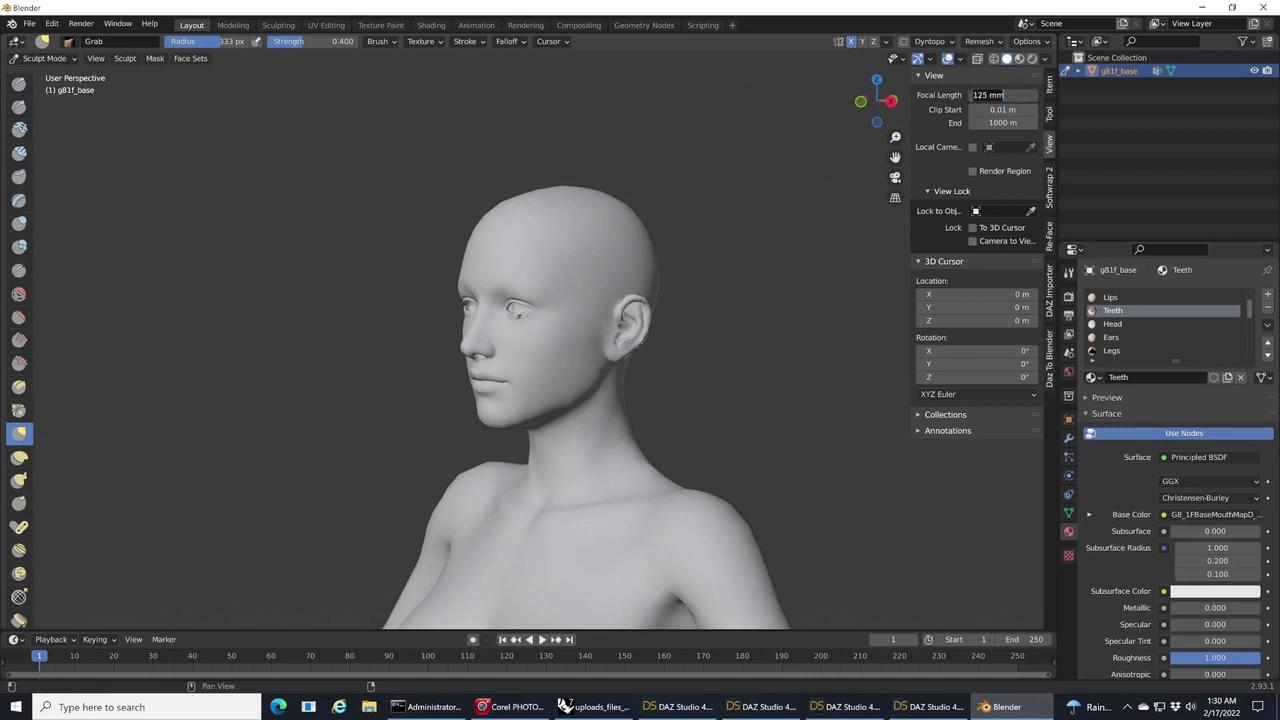
- Set the viewport's focal length to 50 mm and frame the head closely
type("50")
key("Return")
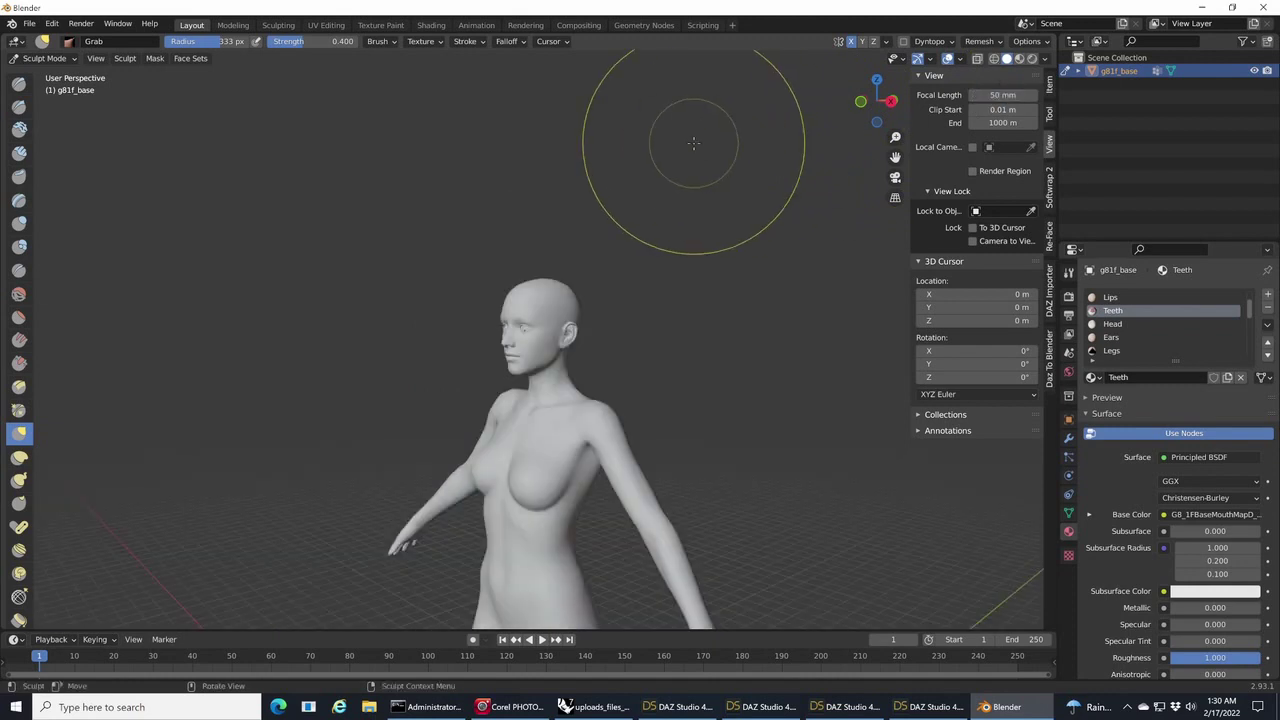
scroll(590, 300, "up", 6)
scroll(632, 277, "up", 1)
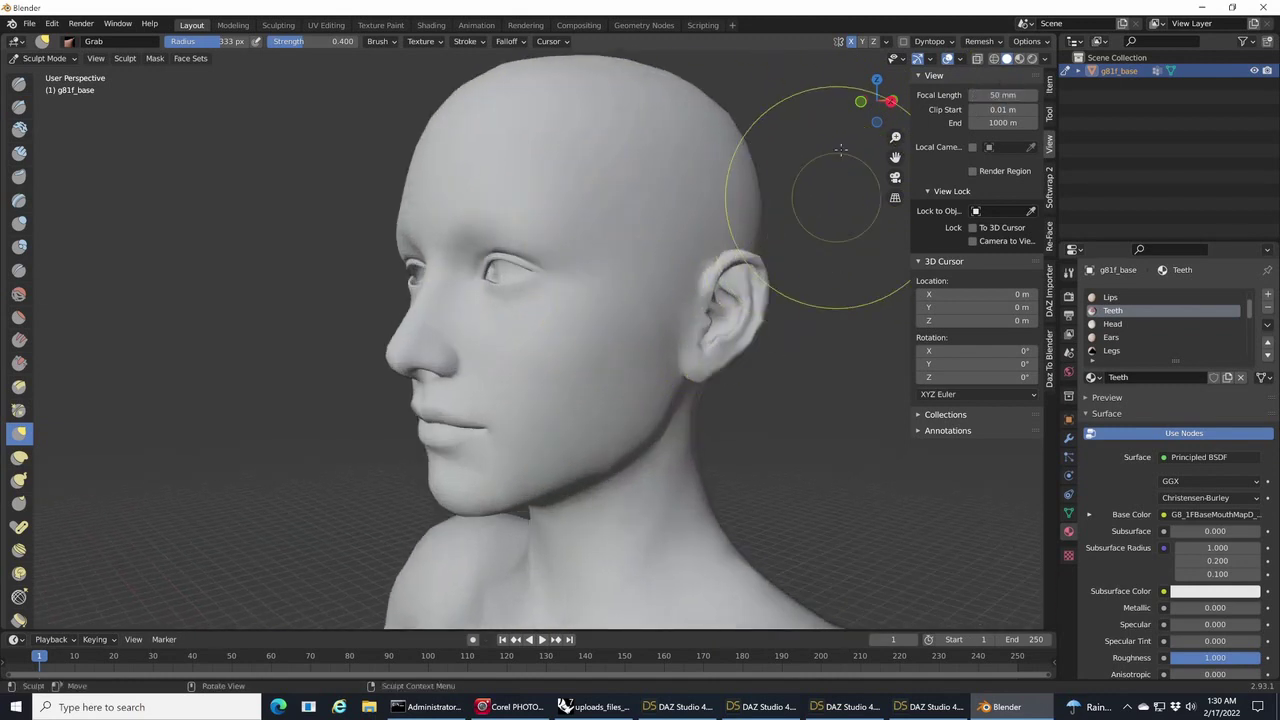
- Reshape the cheek, mouth corner and jaw with Grab strokes in the left orthographic view
left_click(863, 103)
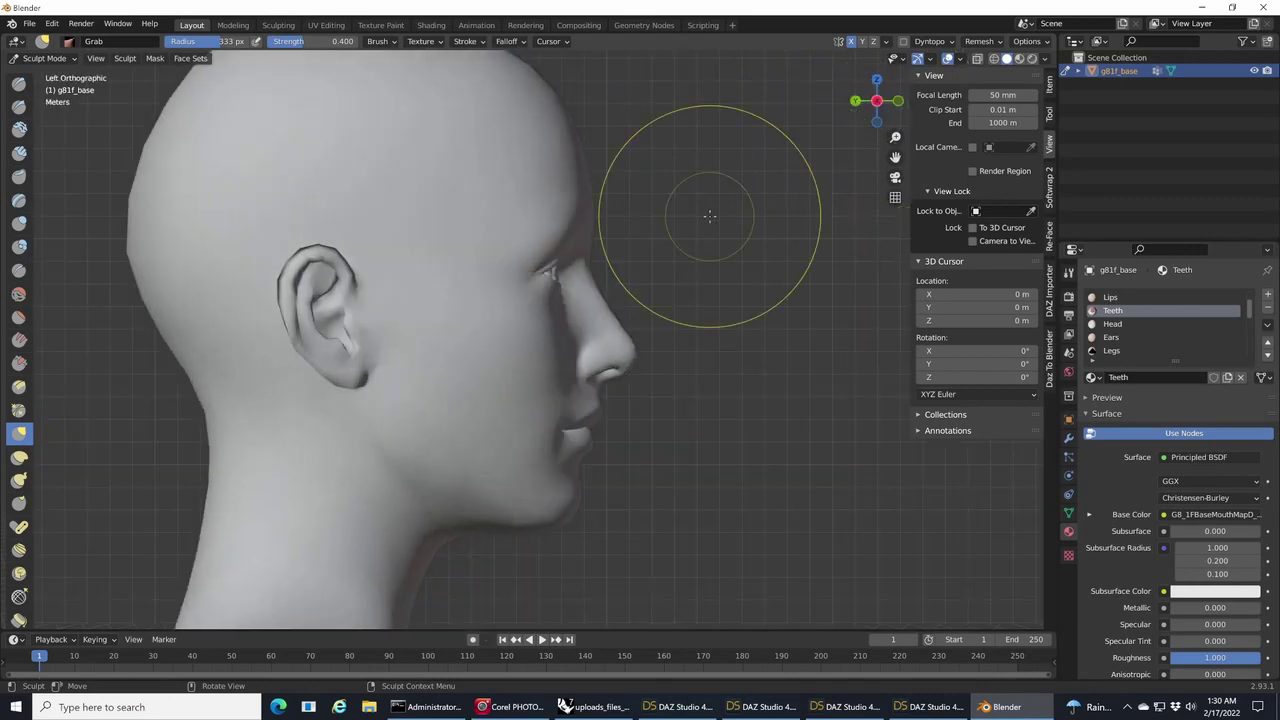
scroll(708, 214, "down", 2)
scroll(552, 355, "up", 1)
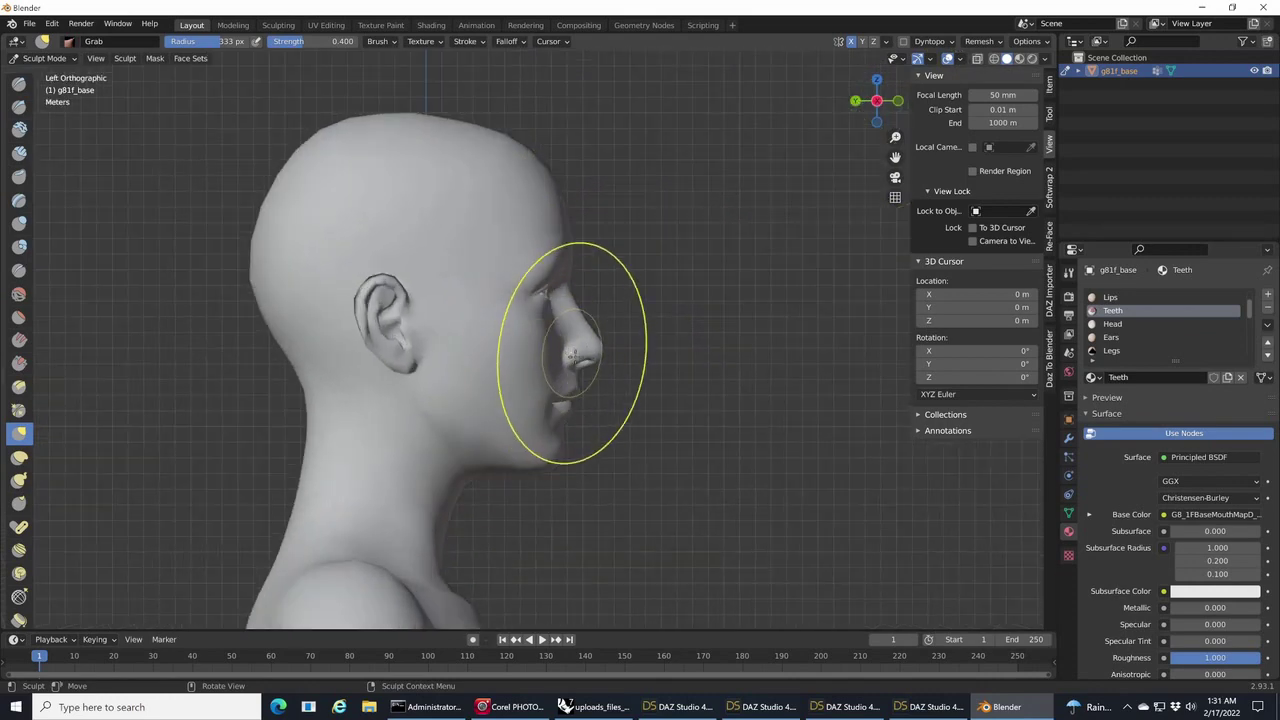
scroll(571, 335, "up", 2)
mouse_move(526, 283)
left_mouse_down()
mouse_move(487, 309)
mouse_move(478, 270)
mouse_move(455, 284)
mouse_move(584, 287)
mouse_move(603, 304)
left_mouse_up()
mouse_move(519, 371)
left_mouse_down()
mouse_move(614, 413)
mouse_move(627, 472)
left_mouse_up()
left_click_drag(546, 474, 551, 560)
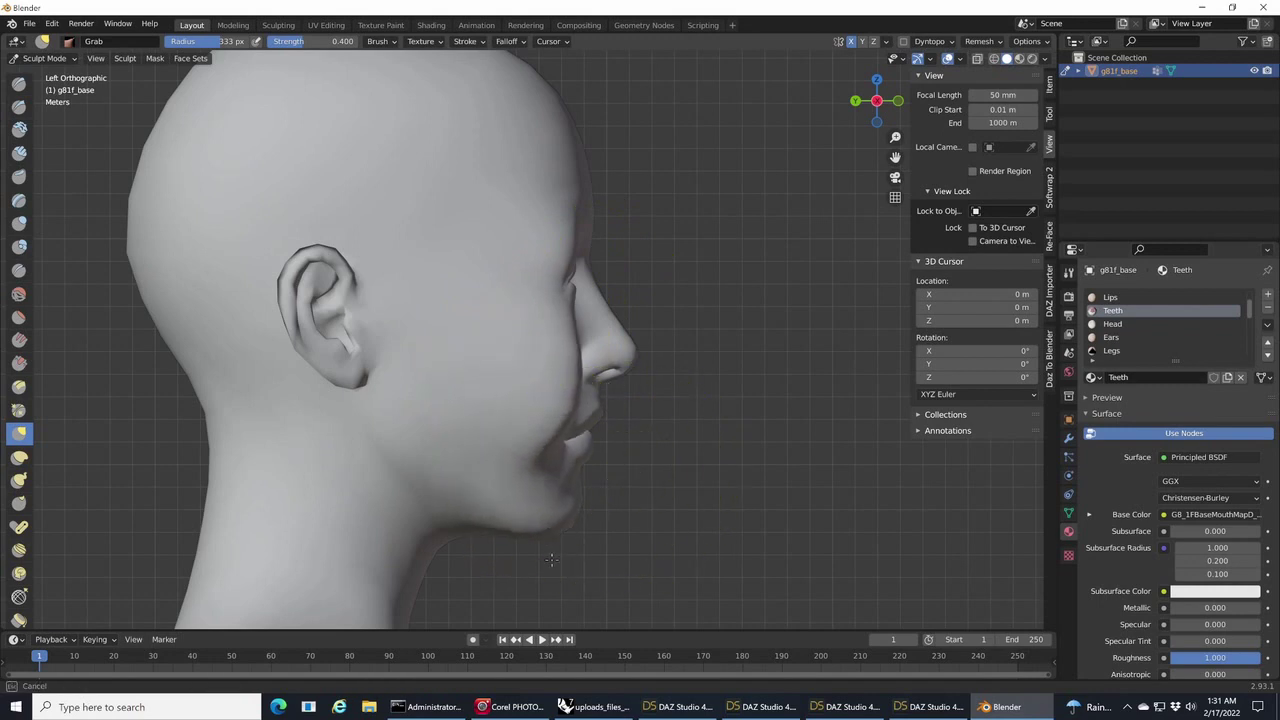
left_click_drag(563, 509, 590, 436)
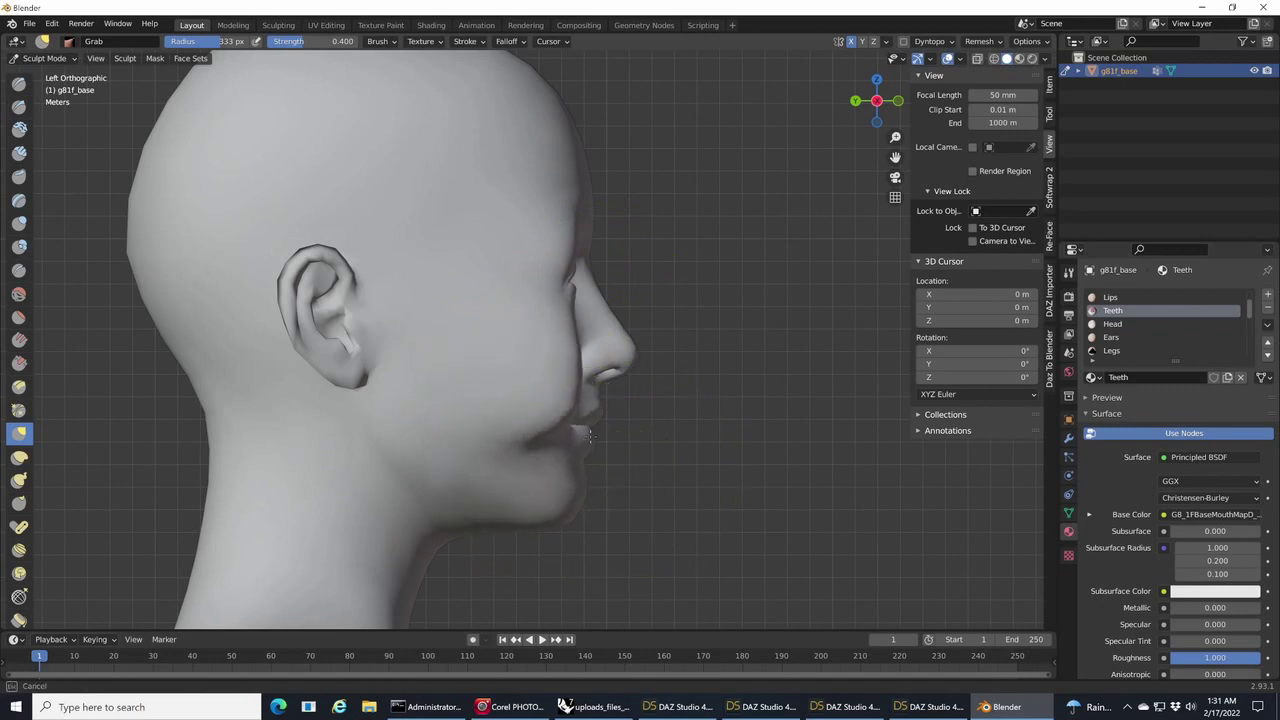
left_click_drag(590, 436, 588, 440)
left_click_drag(465, 480, 469, 442)
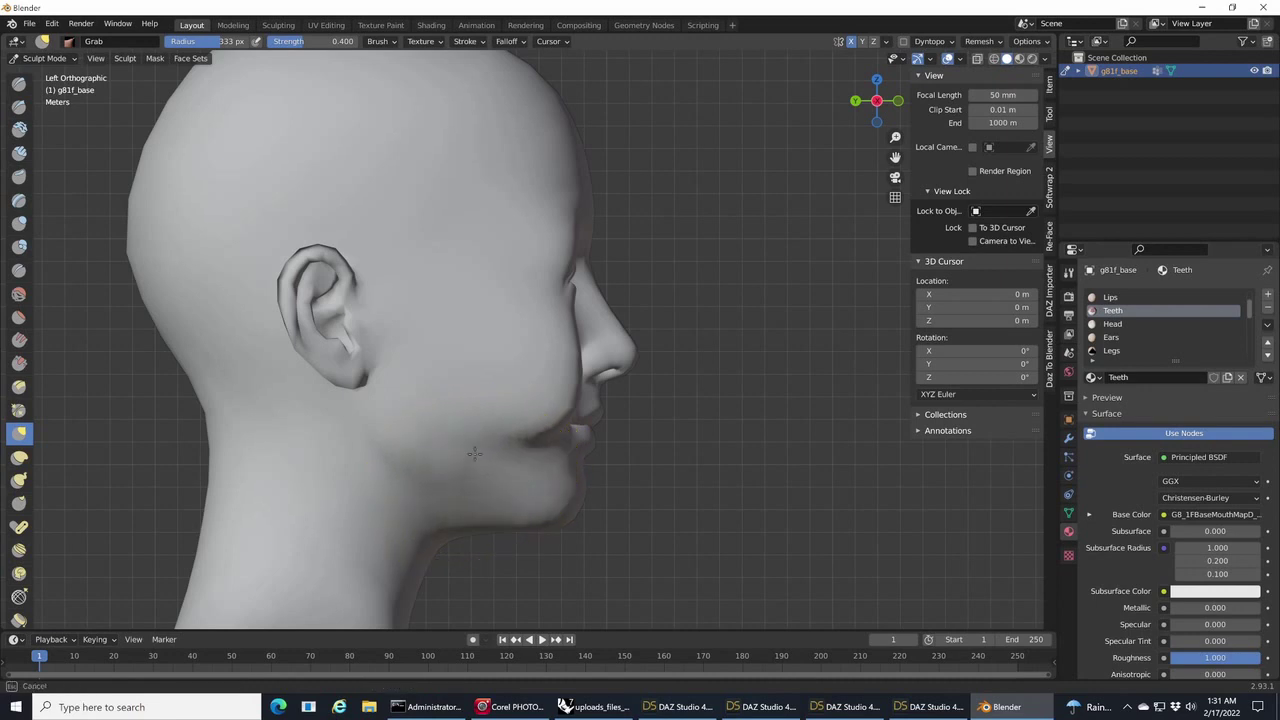
- From the front, pull the cheeks up beside the forehead and lower the brow with mirrored Grab strokes
left_click_drag(876, 101, 822, 110)
left_click_drag(679, 273, 644, 263)
mouse_move(521, 318)
left_mouse_down()
mouse_move(517, 346)
mouse_move(556, 367)
mouse_move(490, 367)
mouse_move(504, 387)
mouse_move(390, 325)
mouse_move(494, 374)
mouse_move(367, 301)
mouse_move(354, 261)
mouse_move(371, 257)
mouse_move(335, 205)
mouse_move(228, 87)
mouse_move(200, 90)
mouse_move(414, 150)
mouse_move(330, 60)
mouse_move(323, 26)
mouse_move(463, 143)
mouse_move(558, 163)
mouse_move(571, 157)
mouse_move(566, 100)
left_mouse_up()
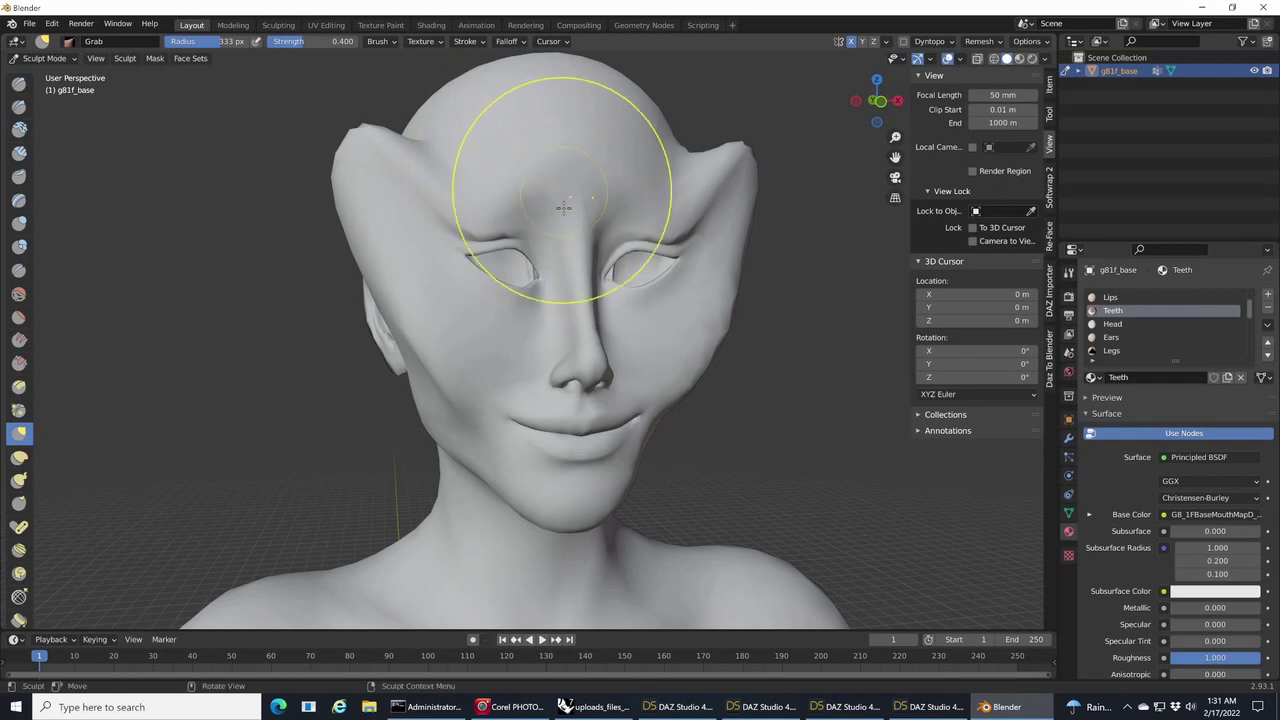
left_click_drag(566, 152, 573, 312)
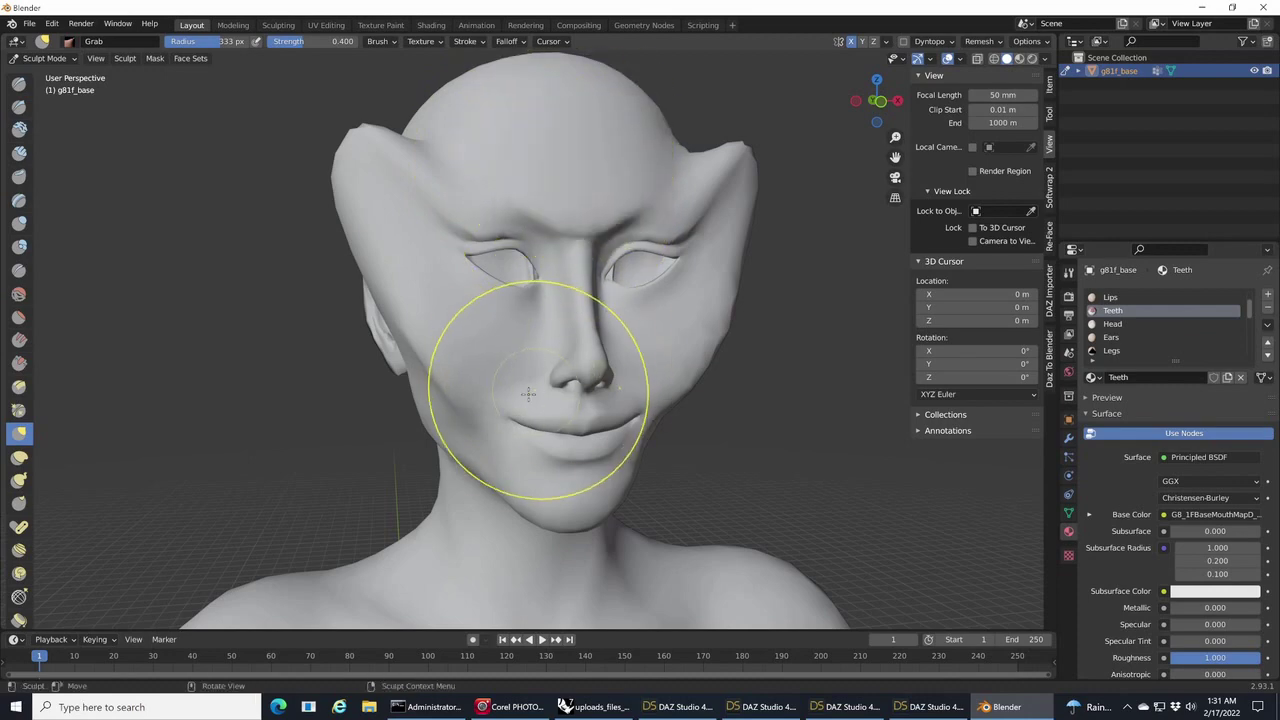
mouse_move(518, 400)
left_mouse_down()
mouse_move(511, 437)
mouse_move(520, 408)
left_mouse_up()
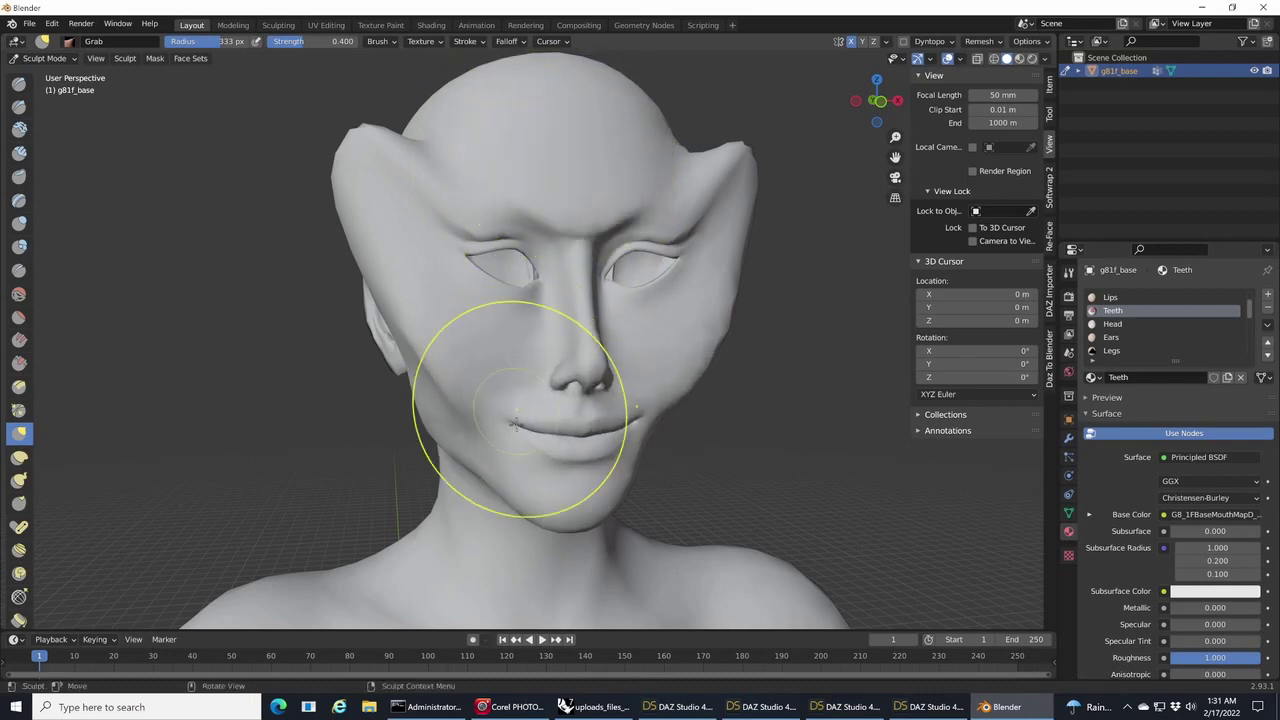
mouse_move(584, 500)
left_mouse_down()
mouse_move(652, 668)
mouse_move(640, 690)
mouse_move(606, 518)
mouse_move(617, 492)
left_mouse_up()
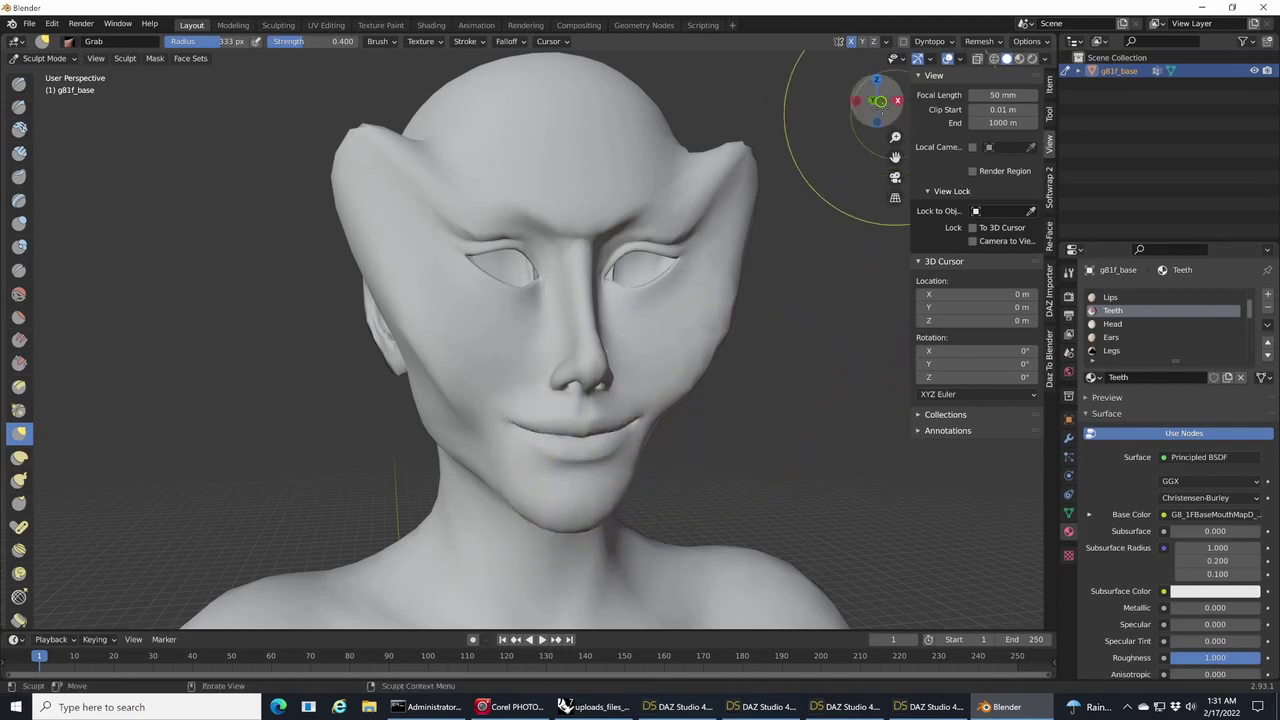
- Pull the chin and the nose forward with Grab strokes in the left orthographic view
left_click_drag(877, 107, 982, 107)
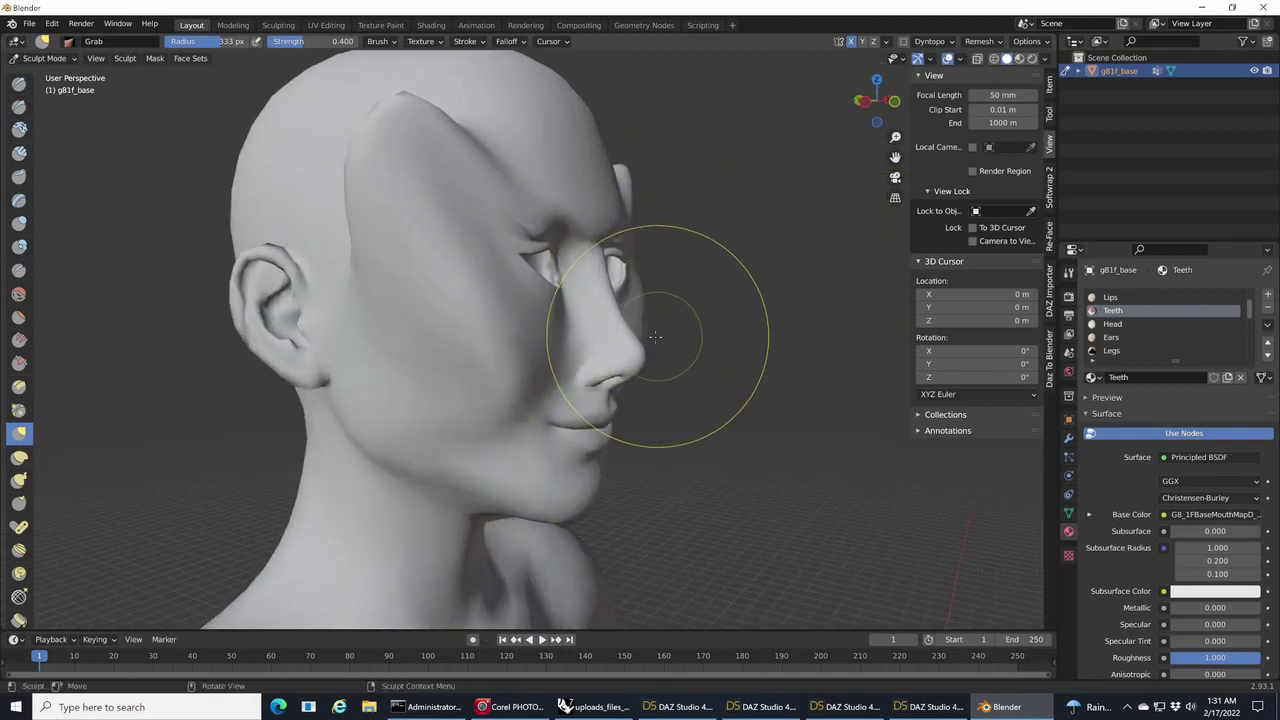
left_click(863, 101)
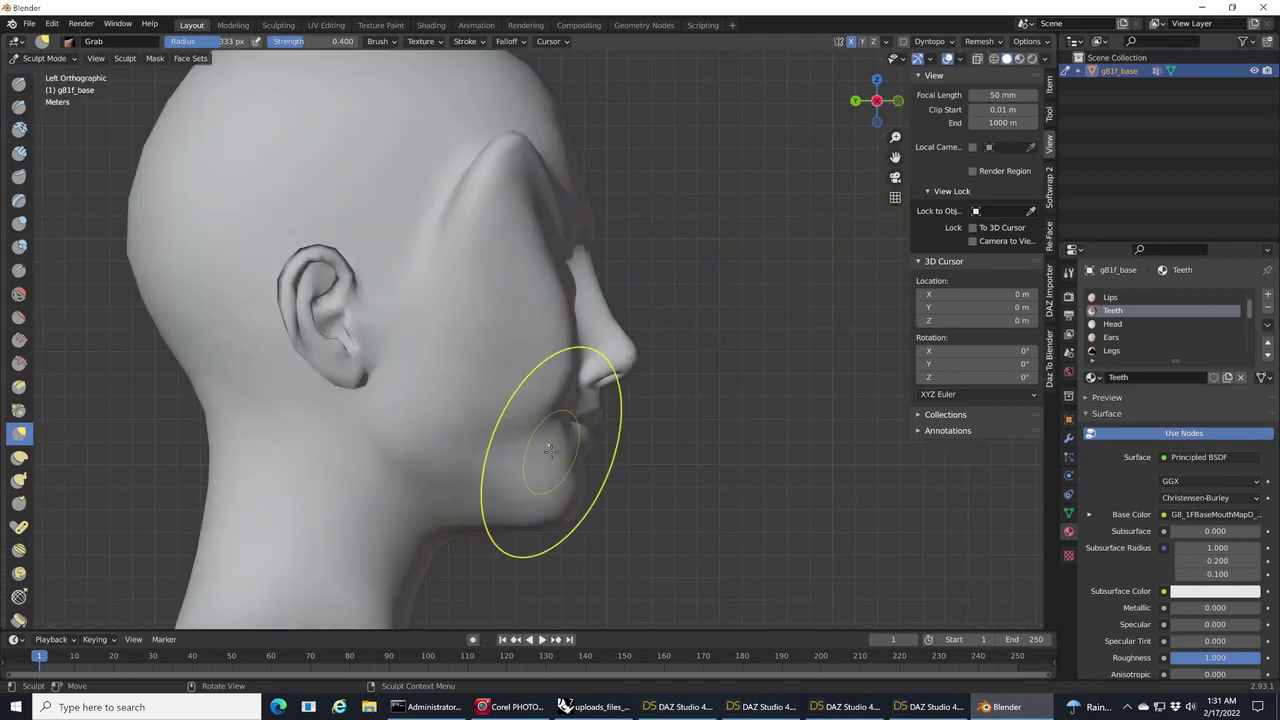
left_click_drag(530, 470, 675, 585)
key("Escape")
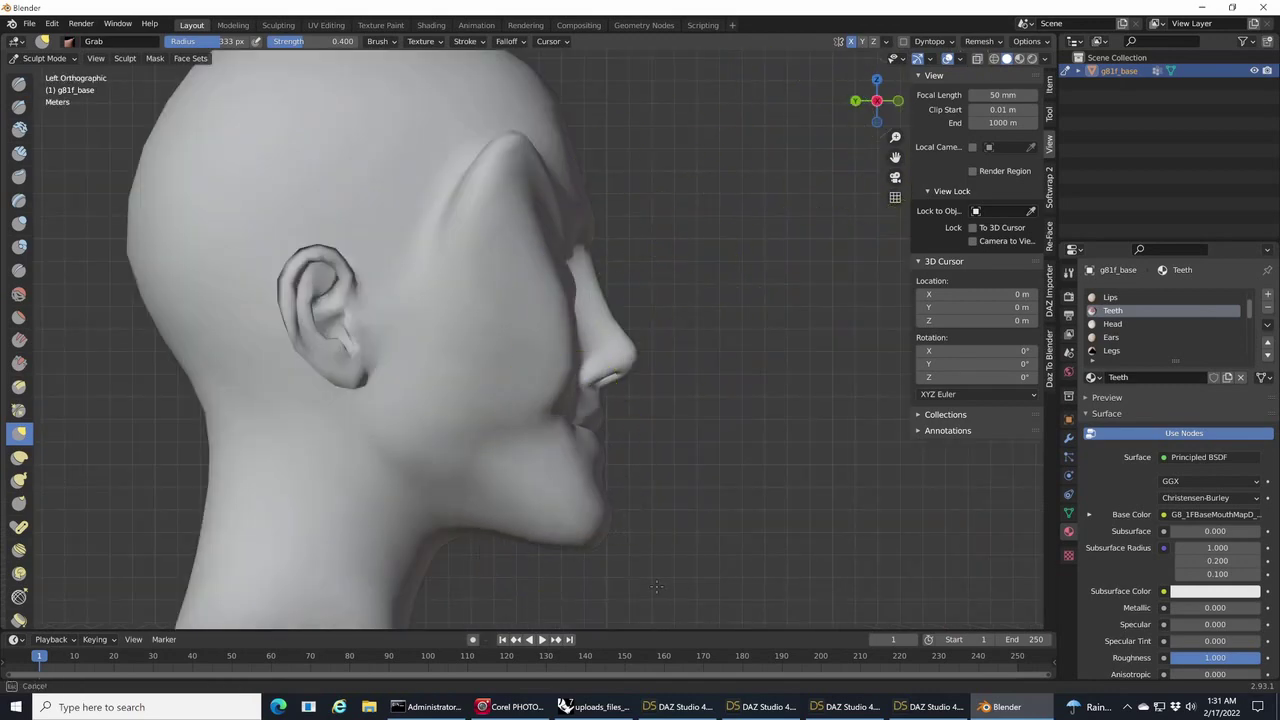
left_click_drag(629, 357, 716, 398)
left_click_drag(597, 286, 662, 268)
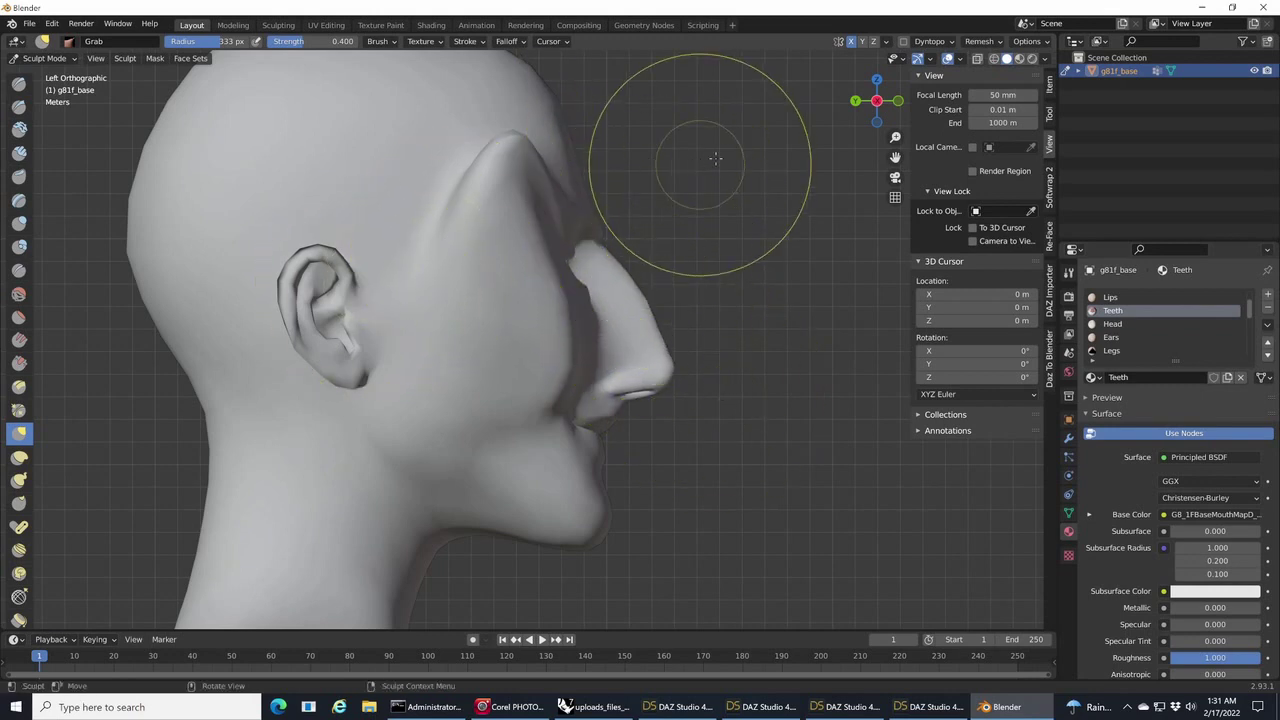
- Switch to wireframe shading and examine the stretched face mesh from the front and at an angle
left_click_drag(872, 102, 776, 108)
left_click_drag(663, 239, 655, 276)
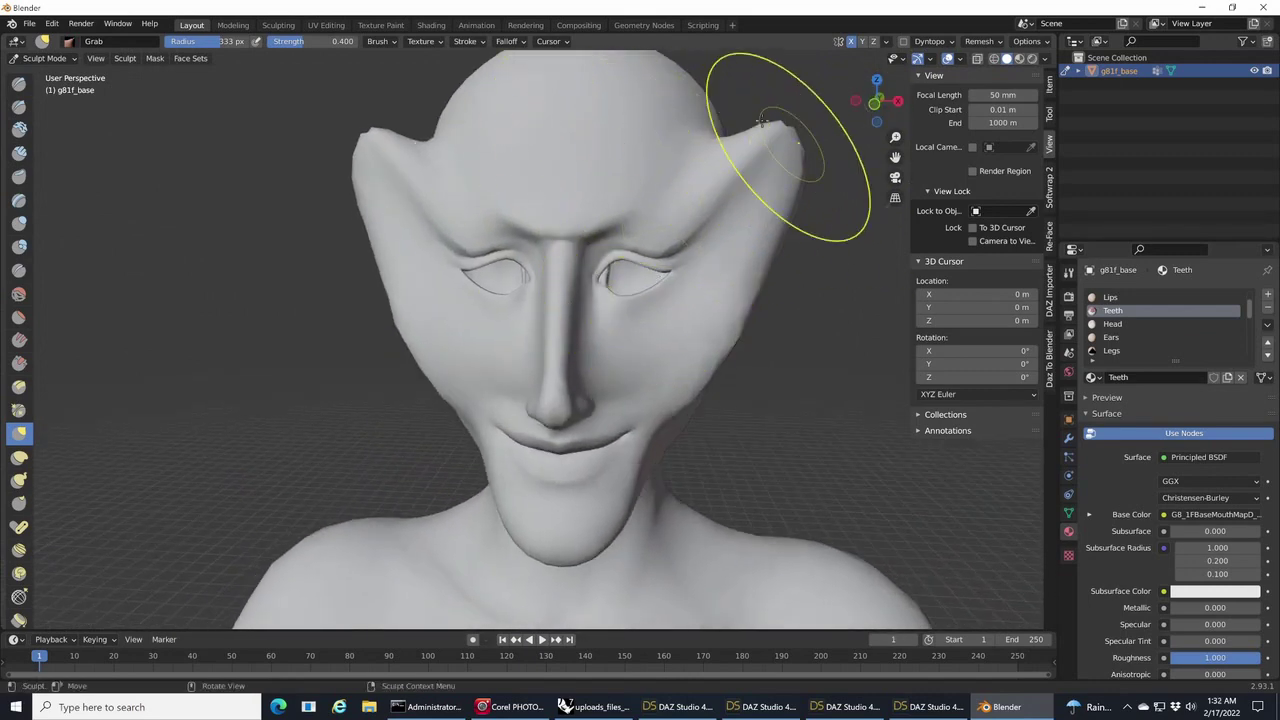
key("ctrl+z")
left_click(993, 60)
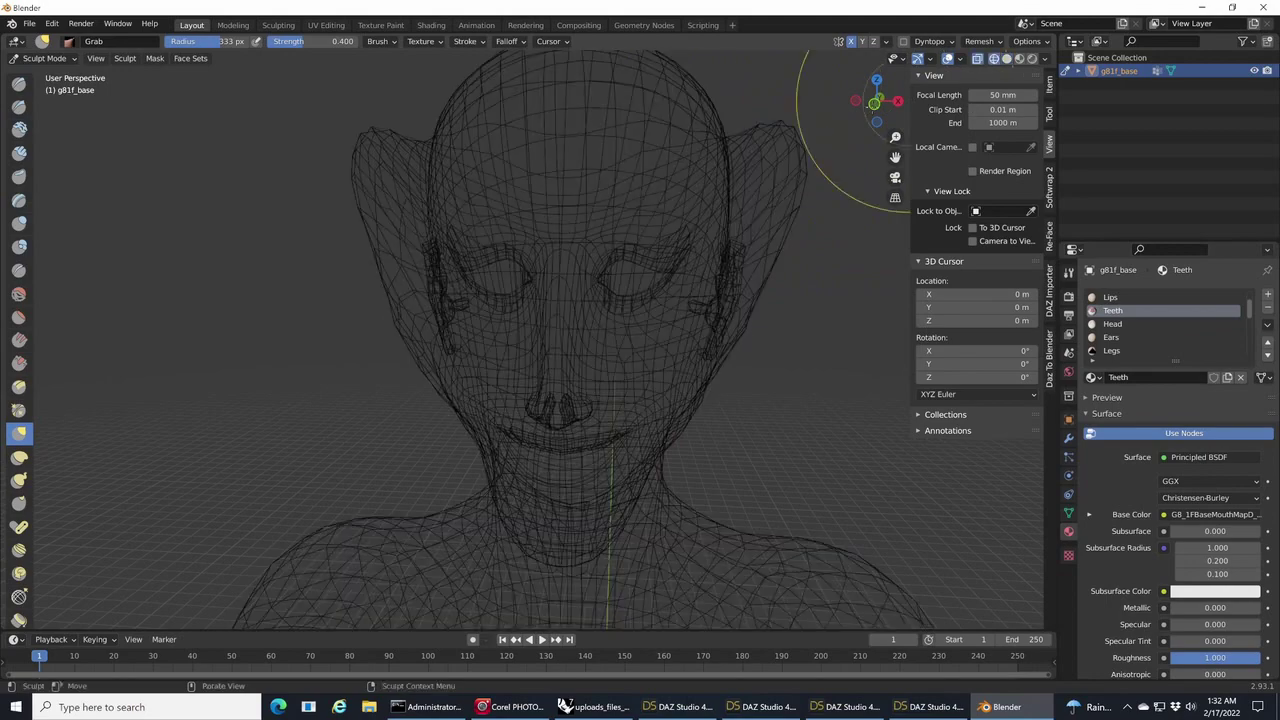
left_click_drag(876, 102, 798, 94)
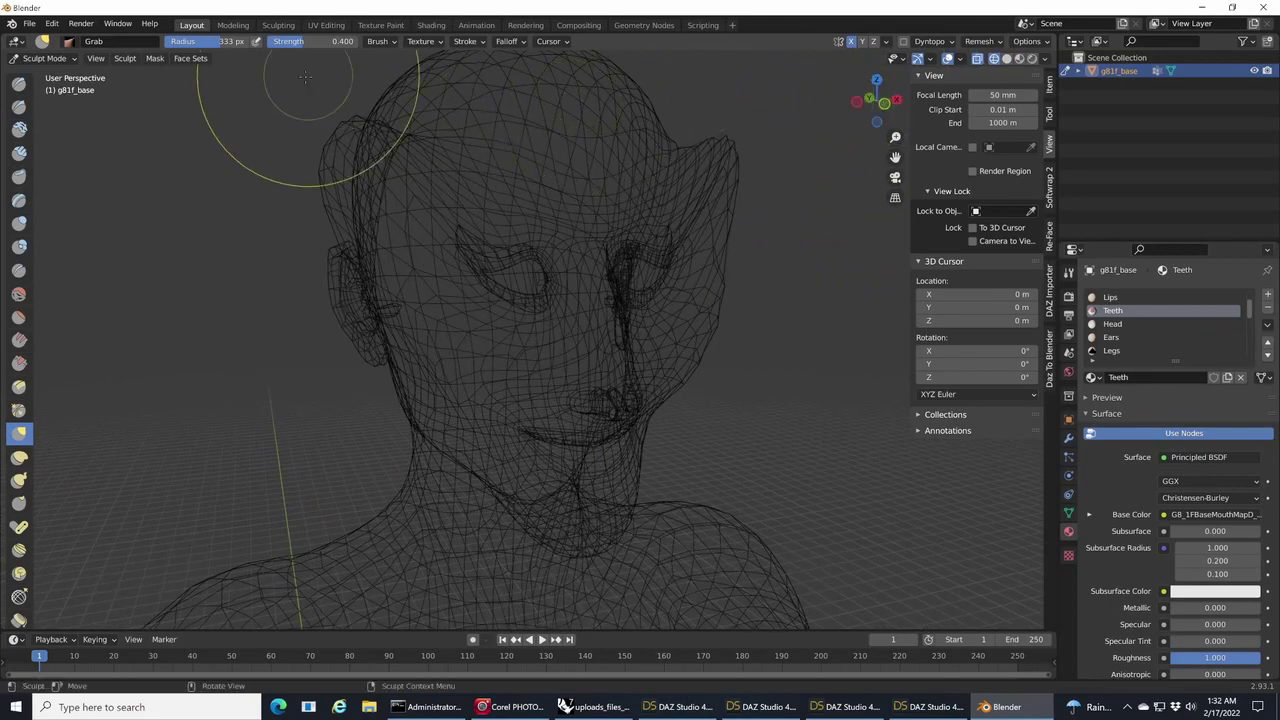
key("ctrl+z")
- Enter Edit Mode and reveal the hidden eye and inner mouth geometry
left_click(44, 58)
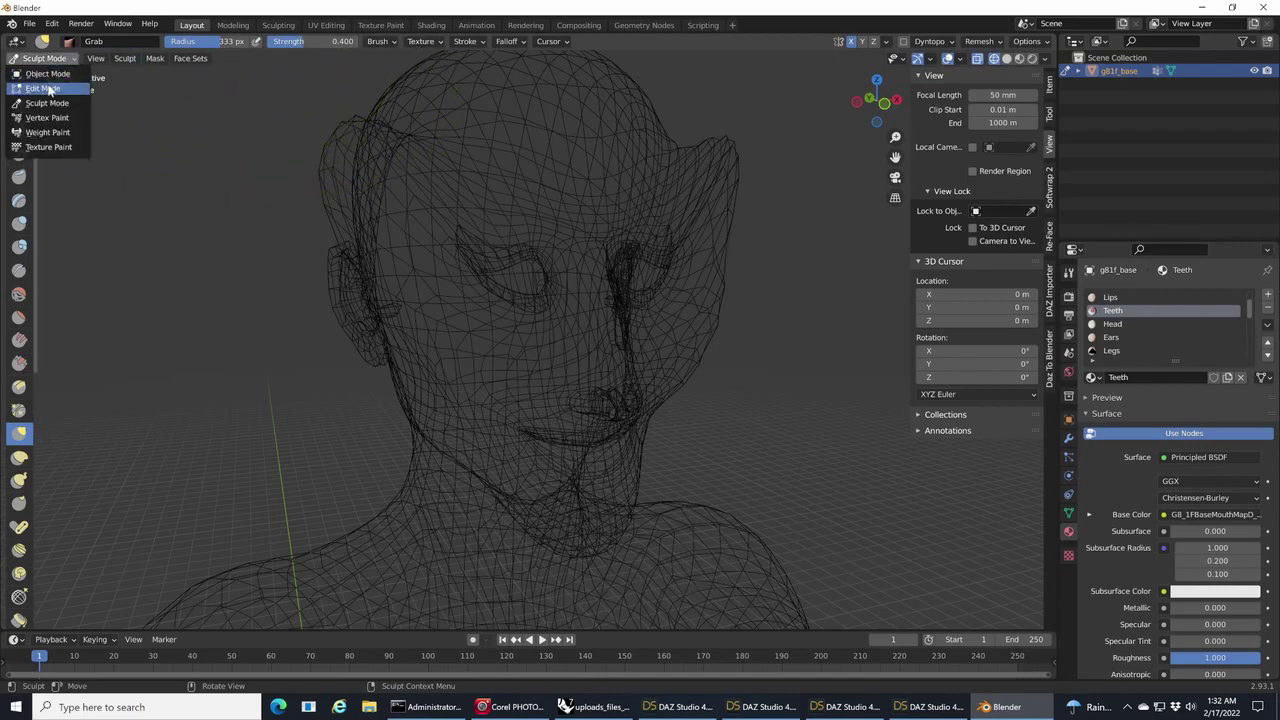
left_click(42, 86)
left_click(220, 59)
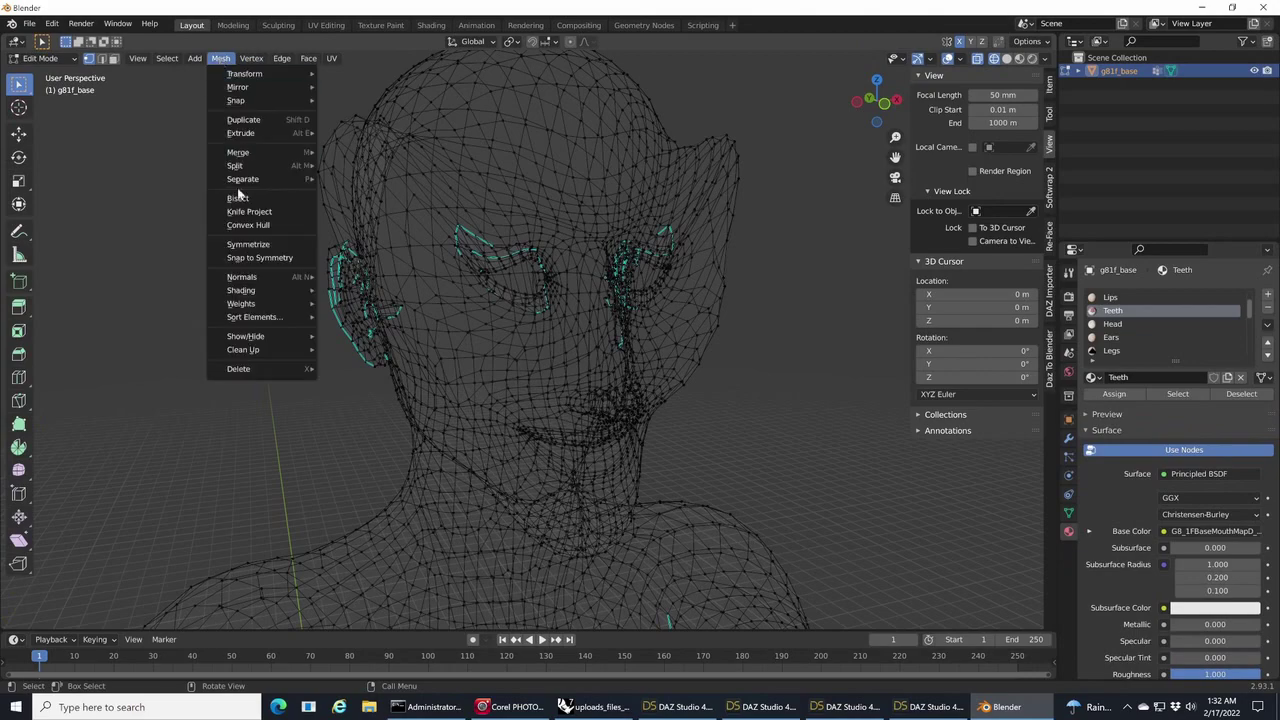
mouse_move(252, 337)
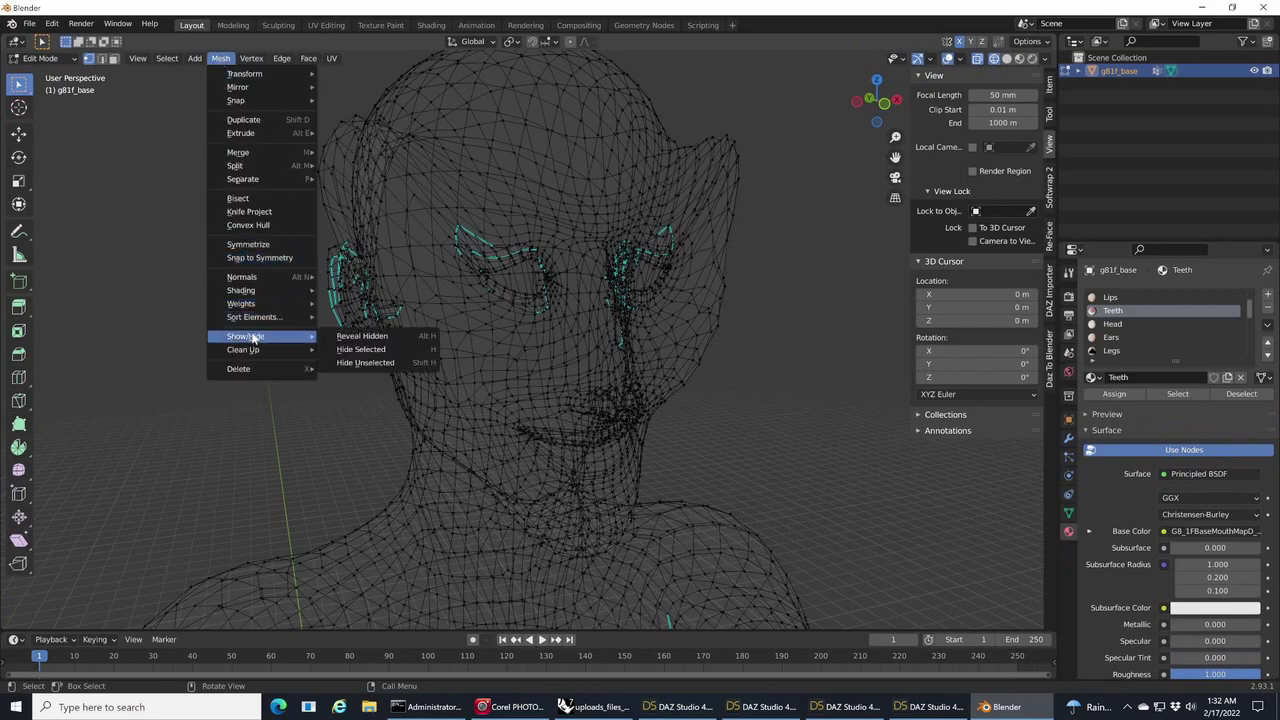
left_click(361, 338)
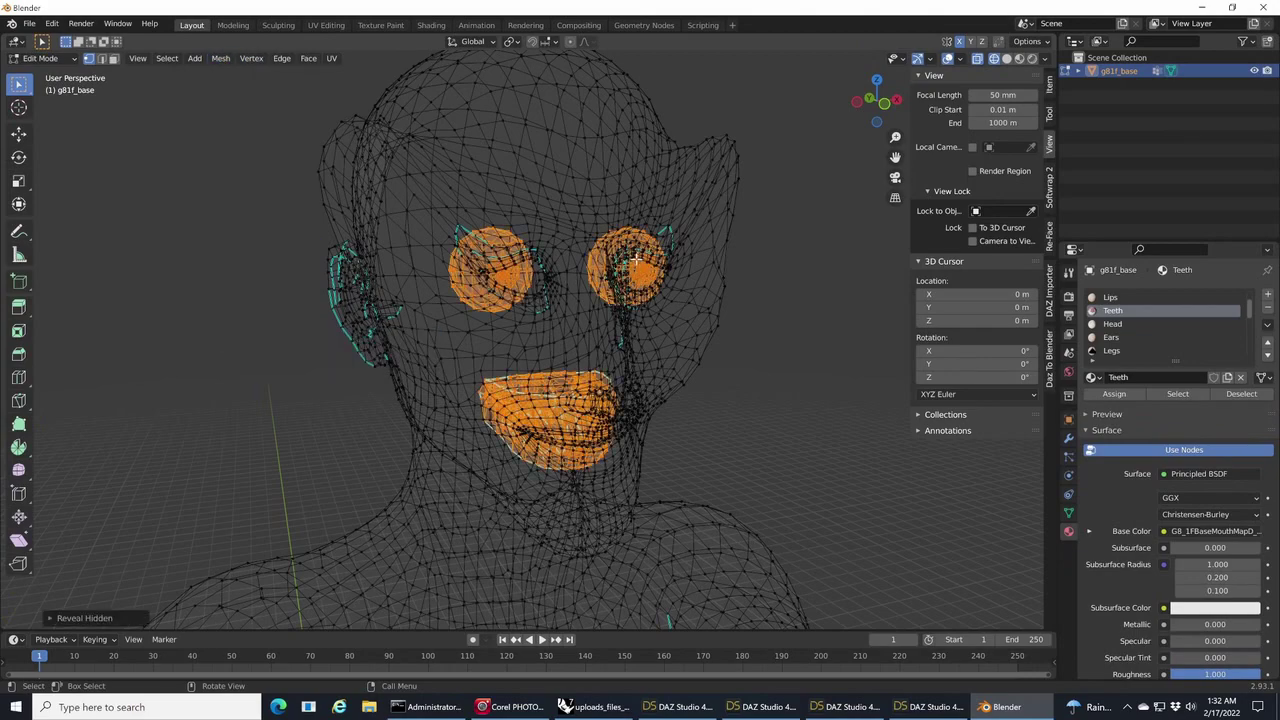
- Switch to solid shading and examine how the eyeballs fit the deformed eye sockets, ending in the front orthographic view
scroll(636, 258, "up", 4)
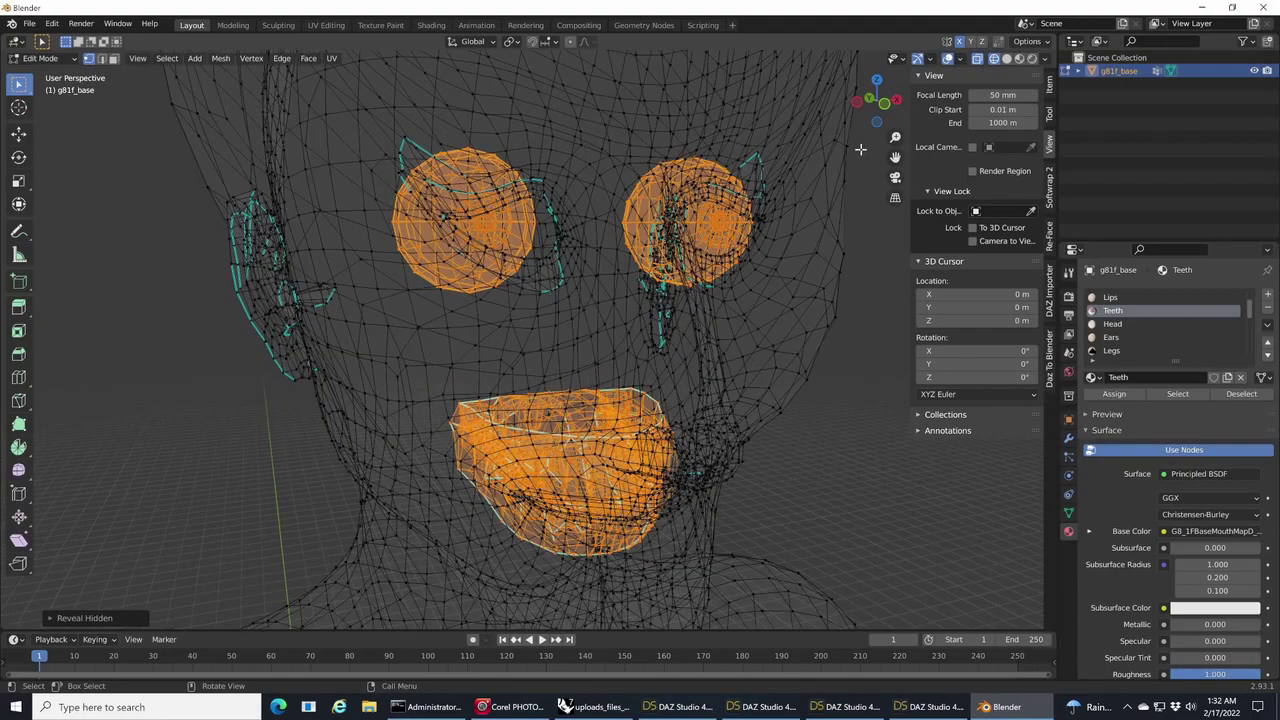
left_click_drag(876, 101, 745, 121)
left_click(1007, 59)
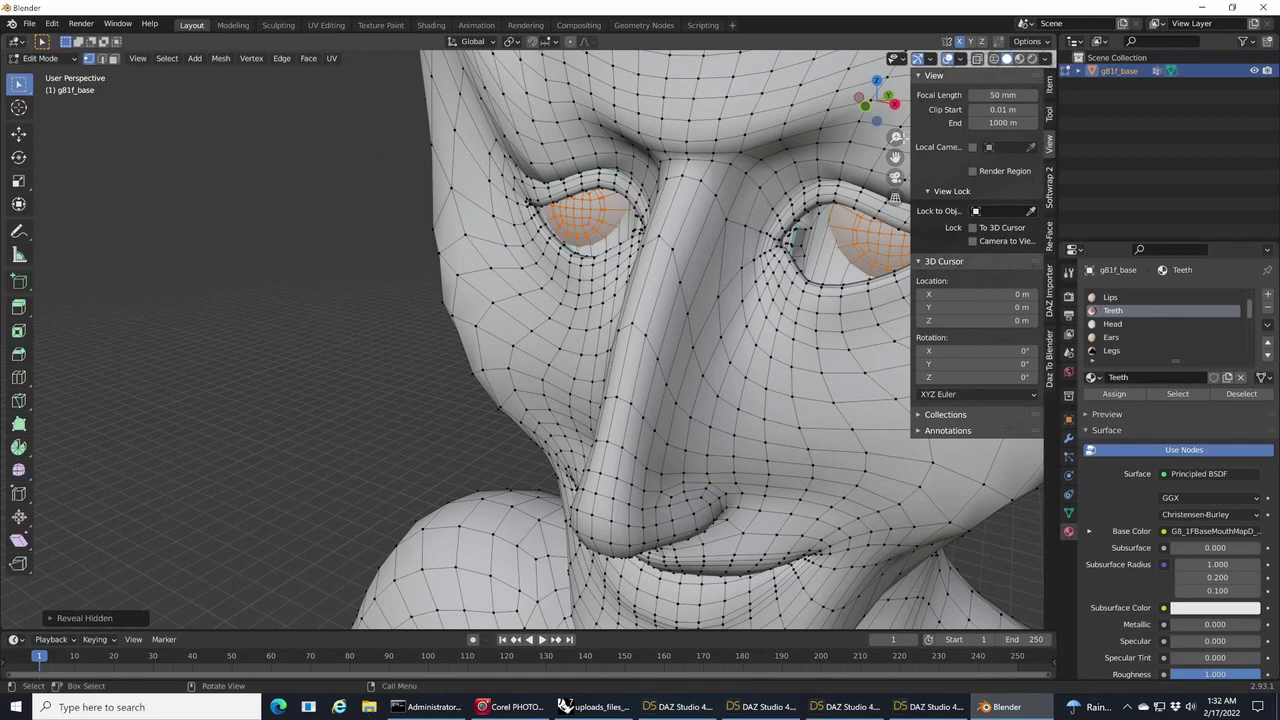
left_click_drag(895, 157, 797, 179)
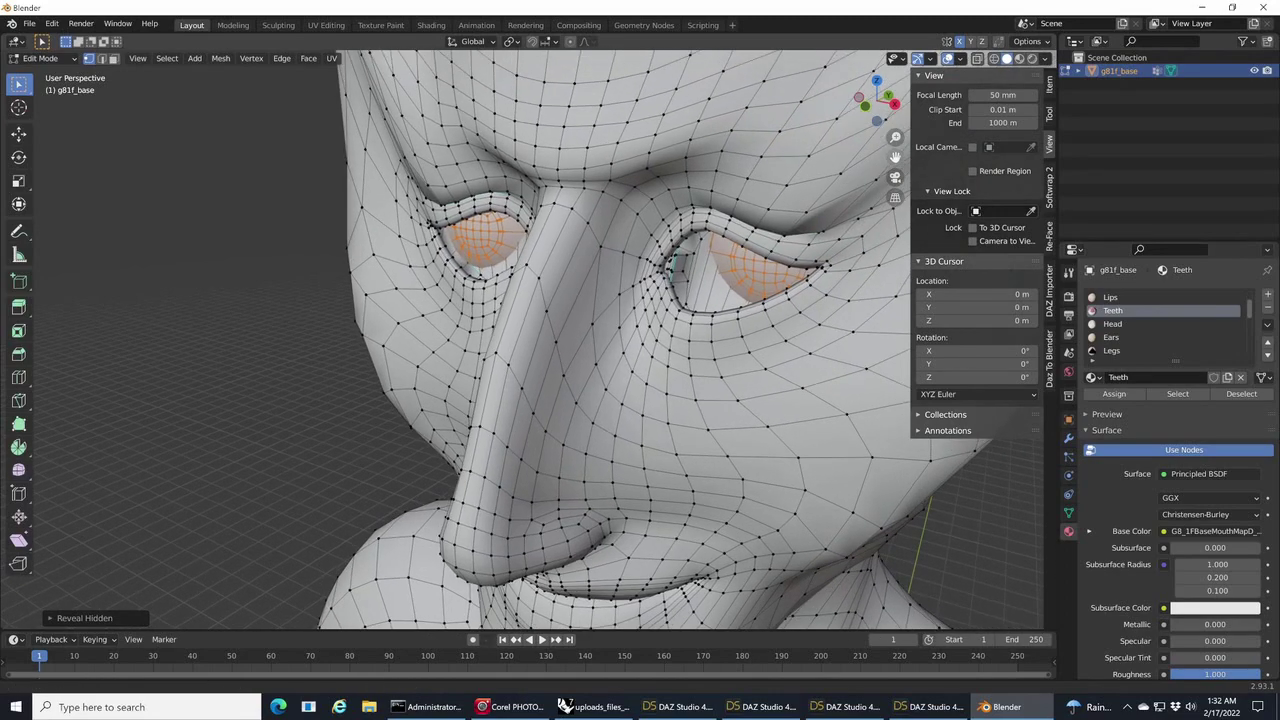
left_click(869, 113)
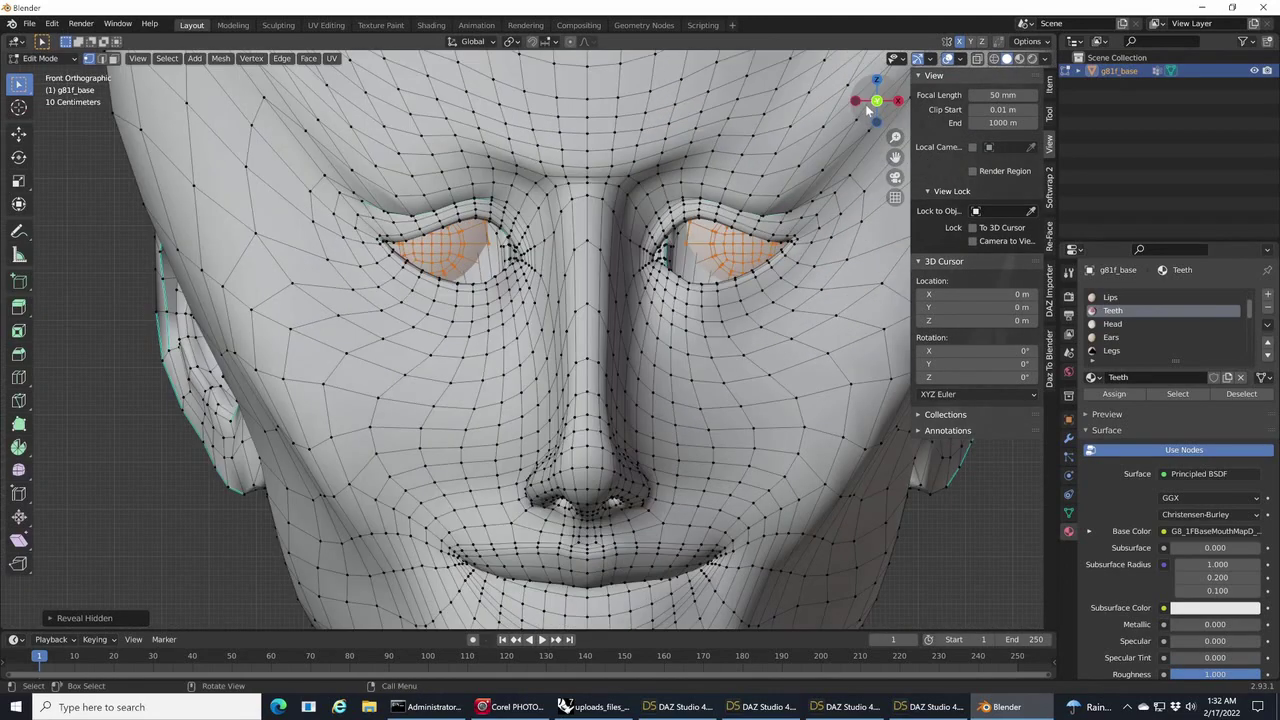
- In wireframe shading, clear the selection and select both eyeballs through the rEye and lEye vertex groups
left_click(994, 58)
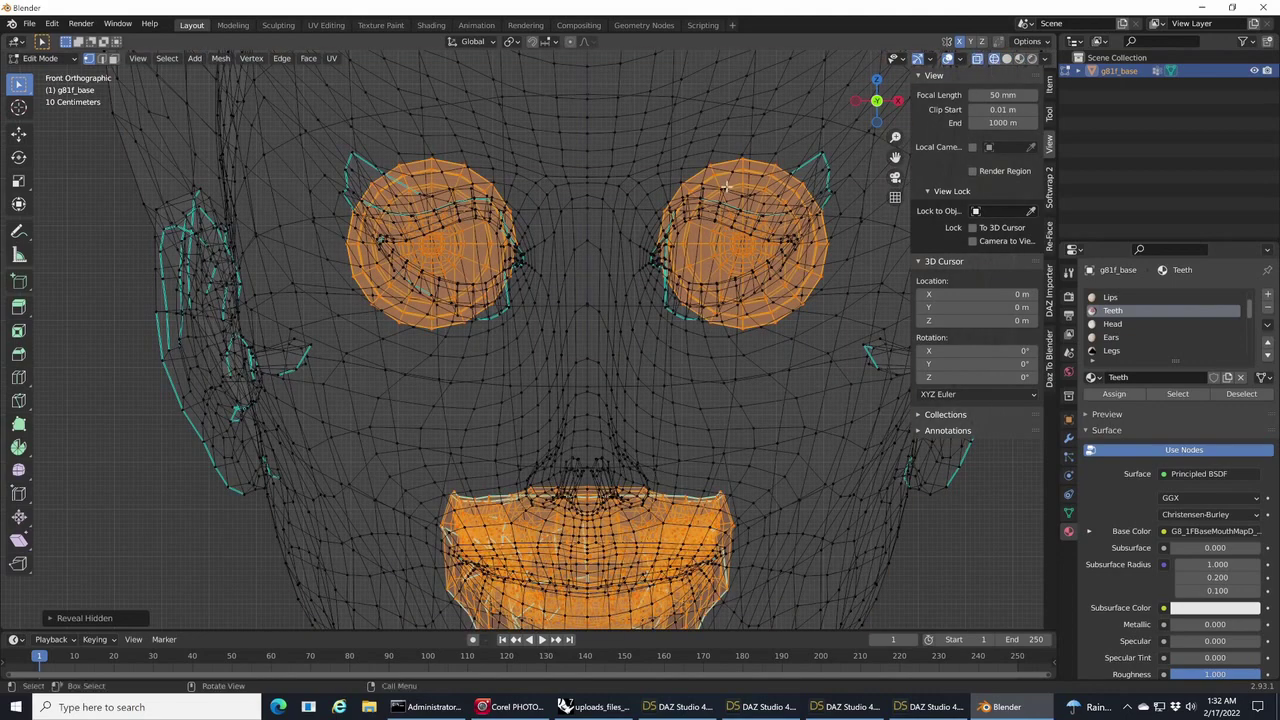
left_click(1068, 512)
key("alt+a")
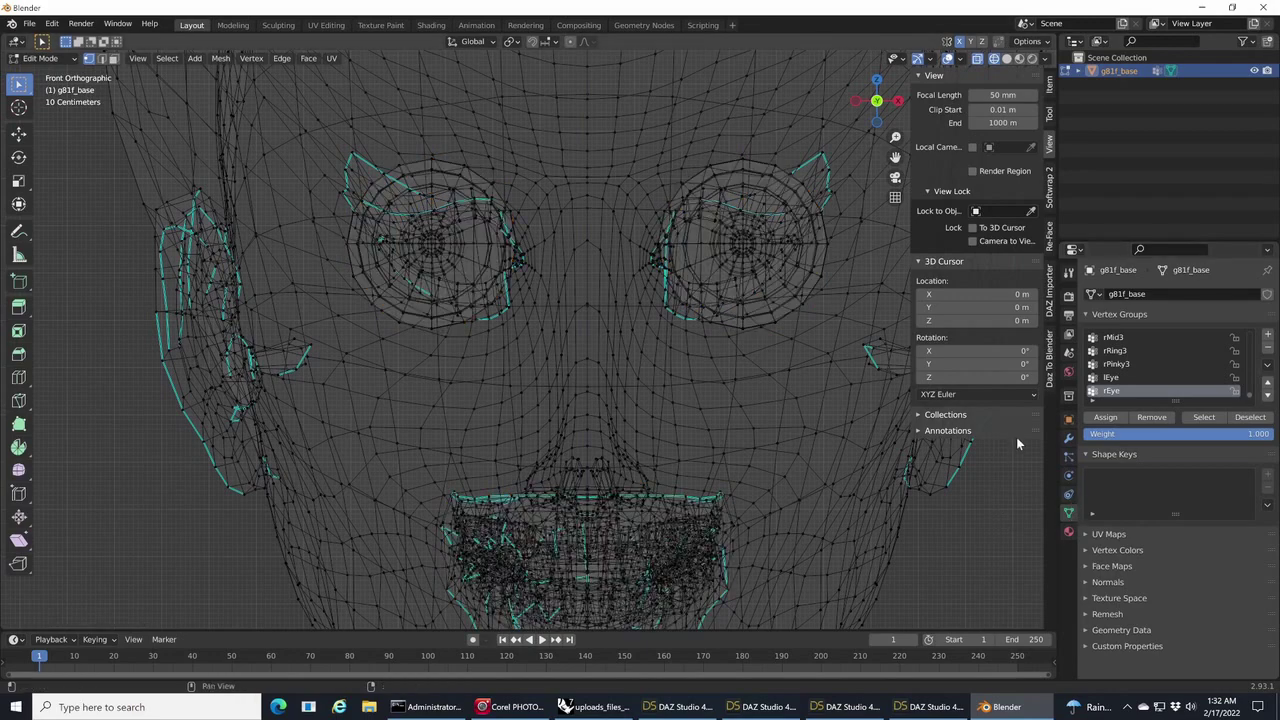
left_click(1194, 416)
left_click(1150, 377)
left_click(1204, 417)
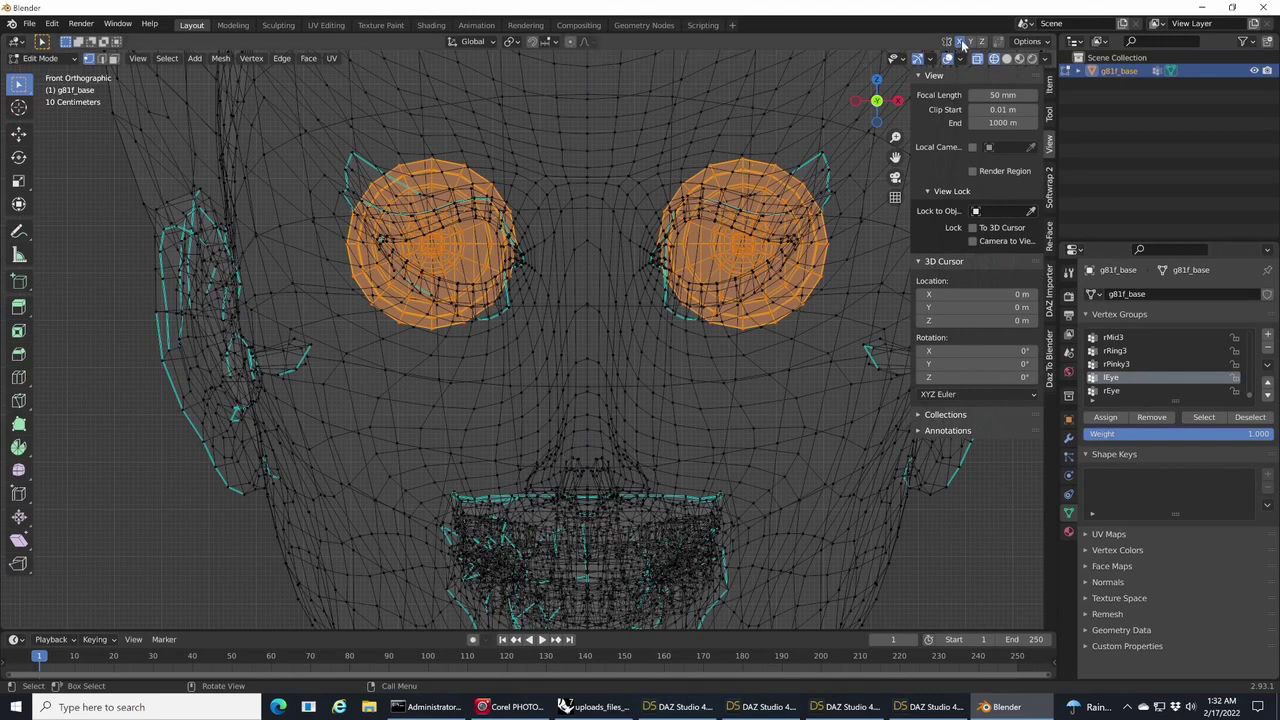
- Move both selected eyeballs closer together in the front view, and slightly forward in the side view
left_click(22, 135)
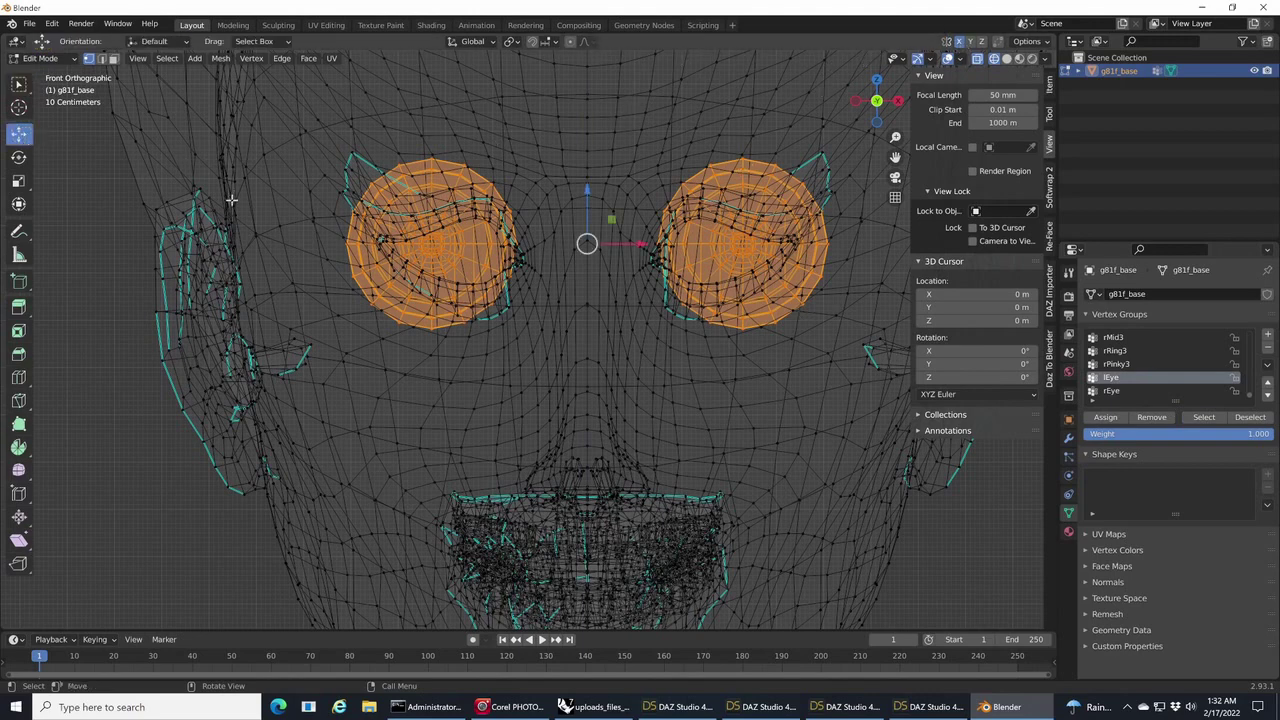
left_click_drag(641, 247, 614, 247)
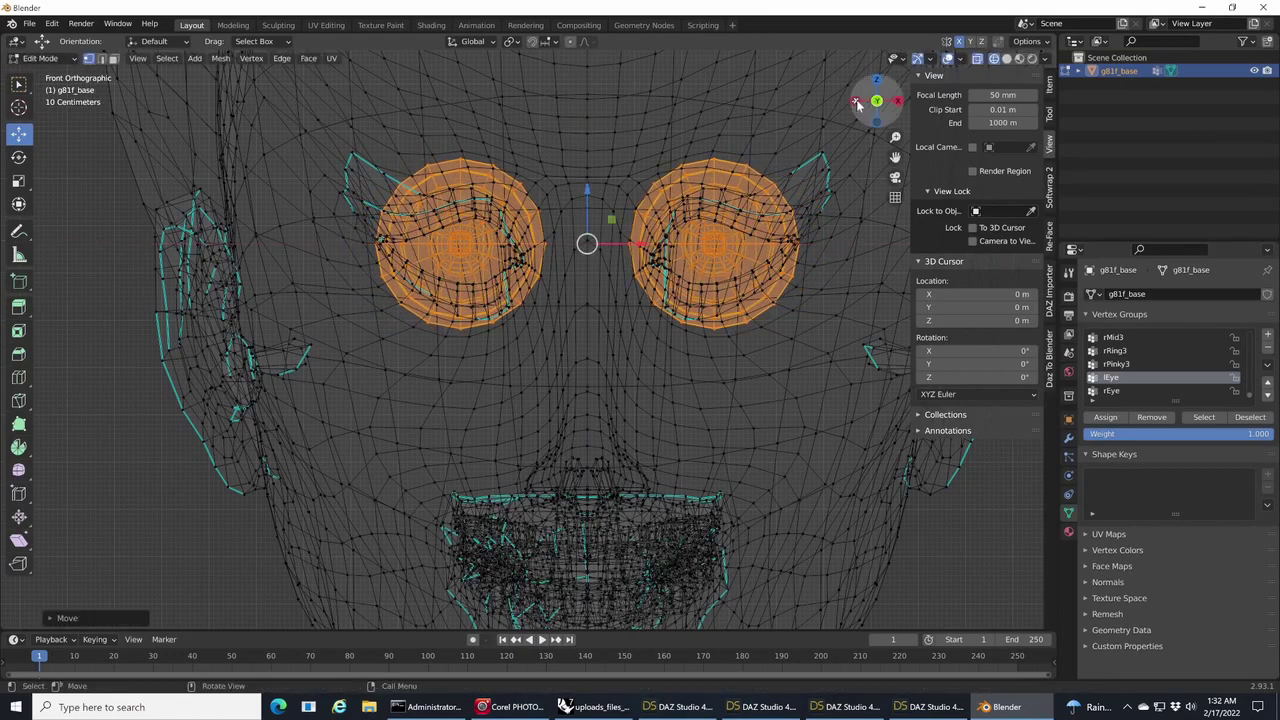
left_click(857, 103)
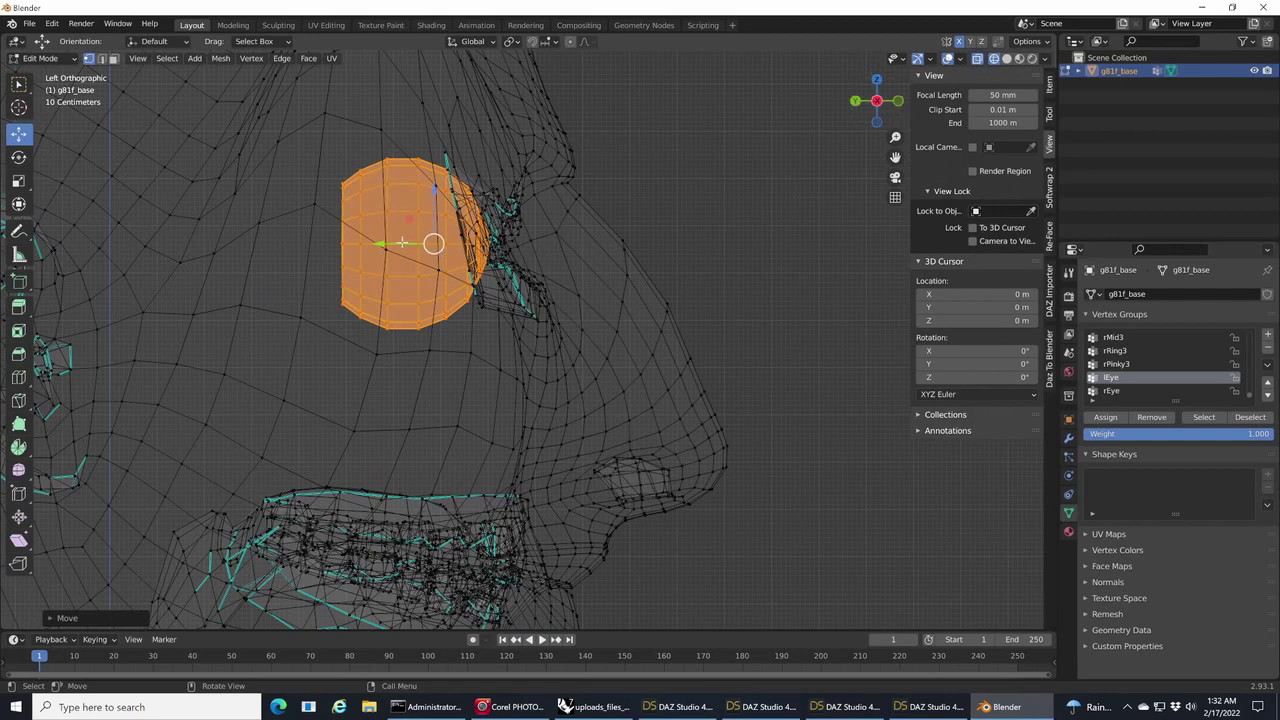
left_click_drag(401, 244, 400, 248)
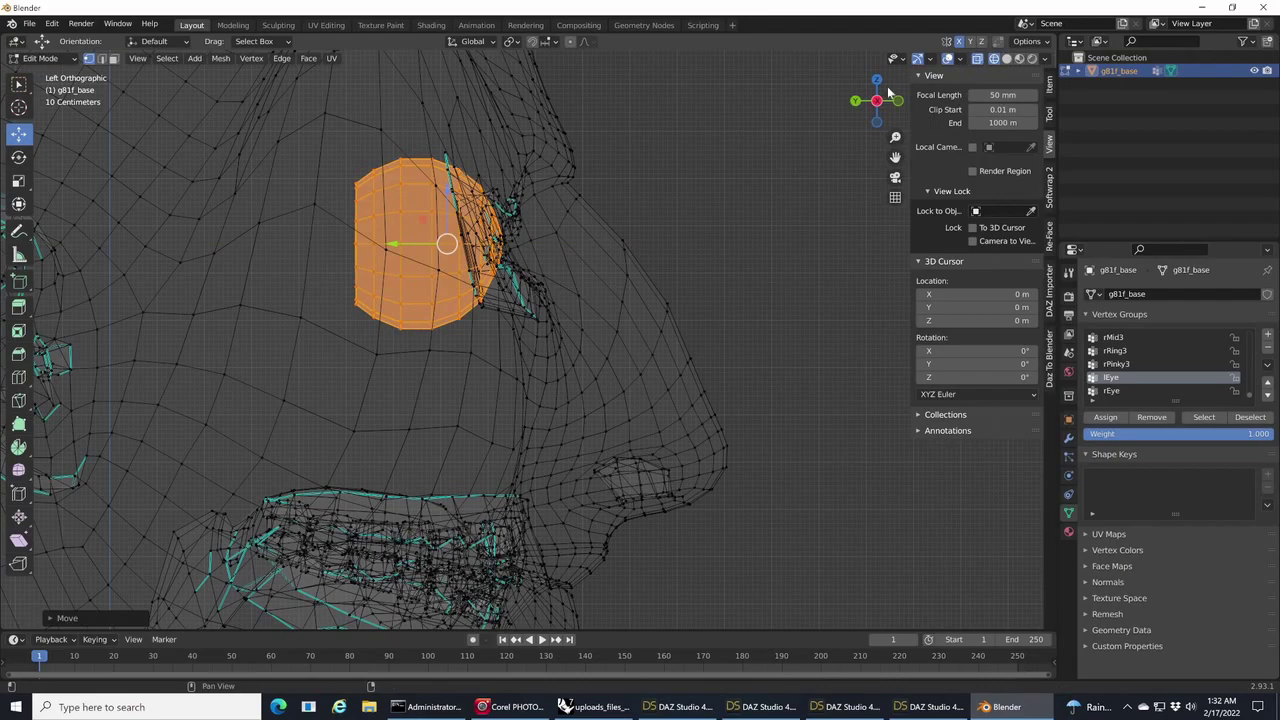
- In solid shading, fine-tune the position of both eyeballs, lowering and shifting them until they fill the eyelid openings
left_click_drag(888, 92, 781, 137)
left_click(1006, 59)
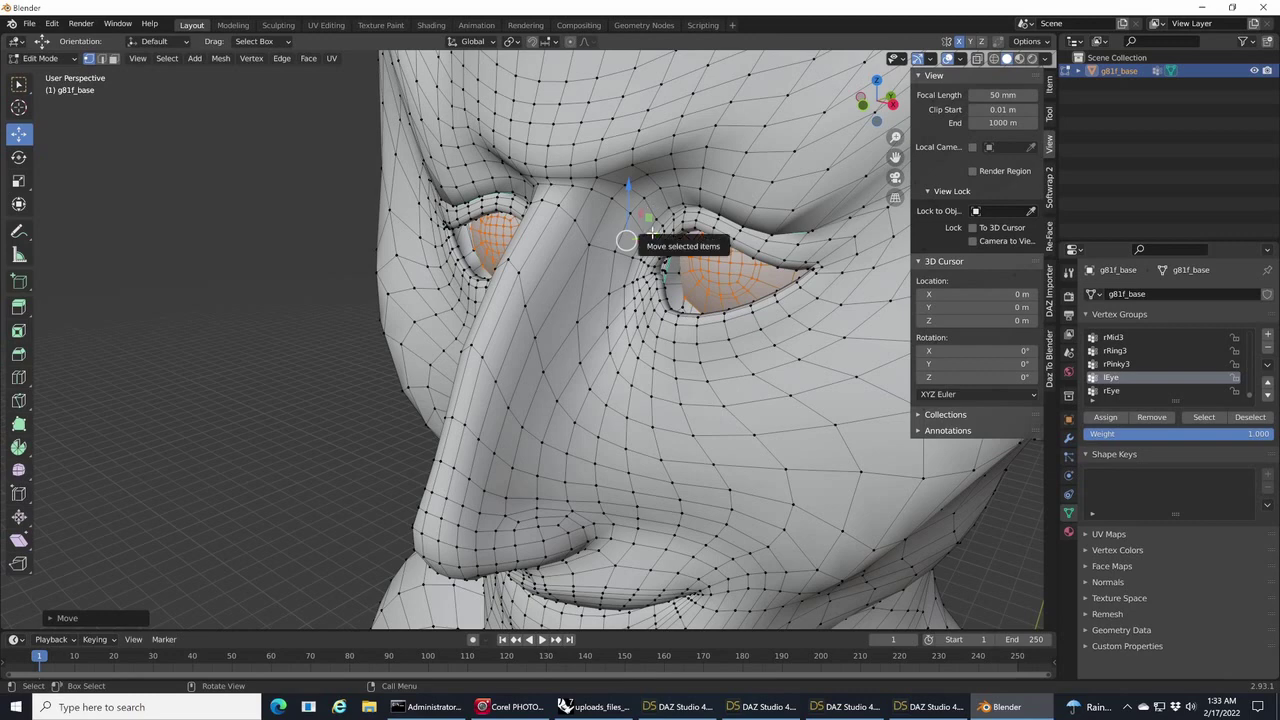
left_click_drag(650, 236, 636, 239)
left_click_drag(613, 190, 633, 251)
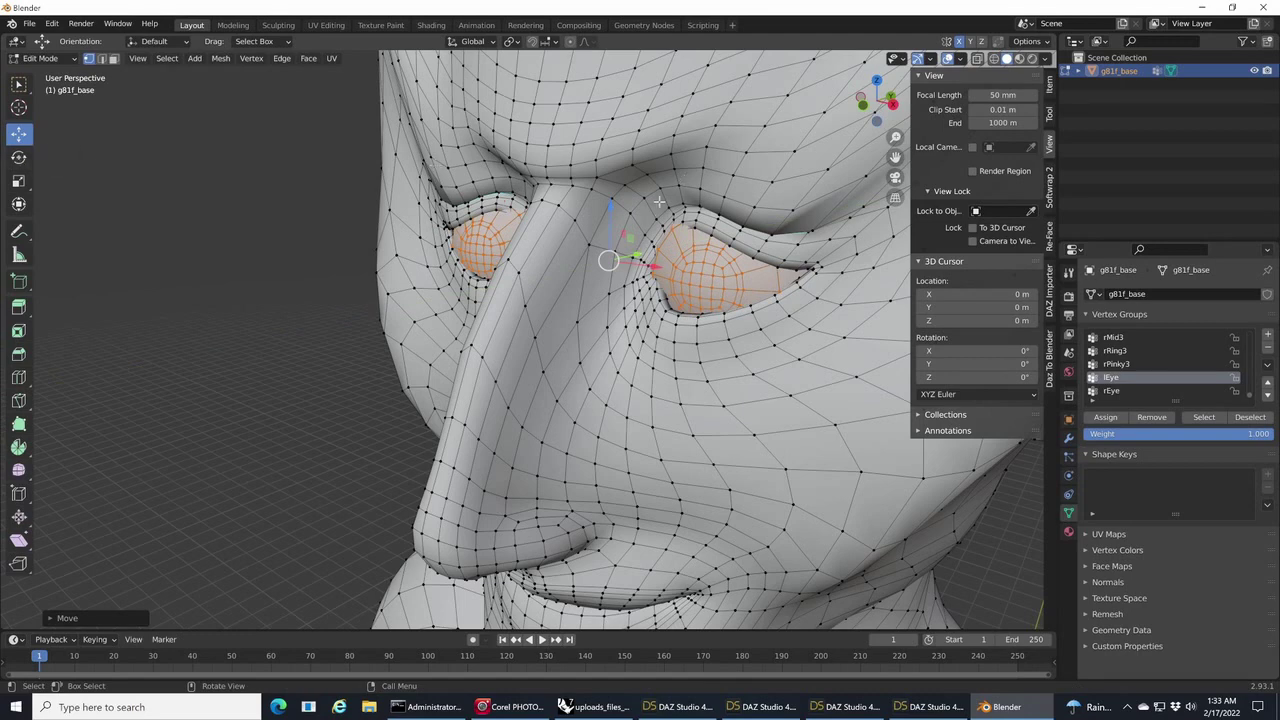
left_click_drag(648, 266, 680, 250)
key("x")
left_click_drag(864, 133, 988, 138)
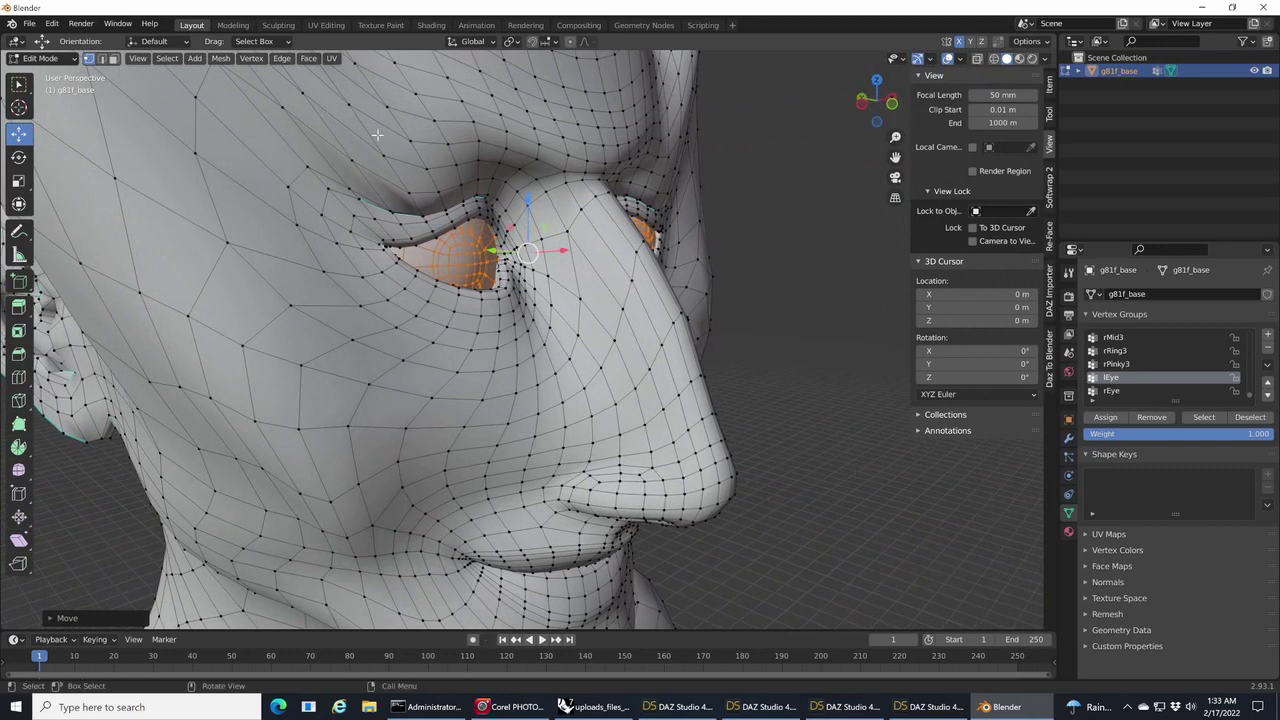
left_click(221, 61)
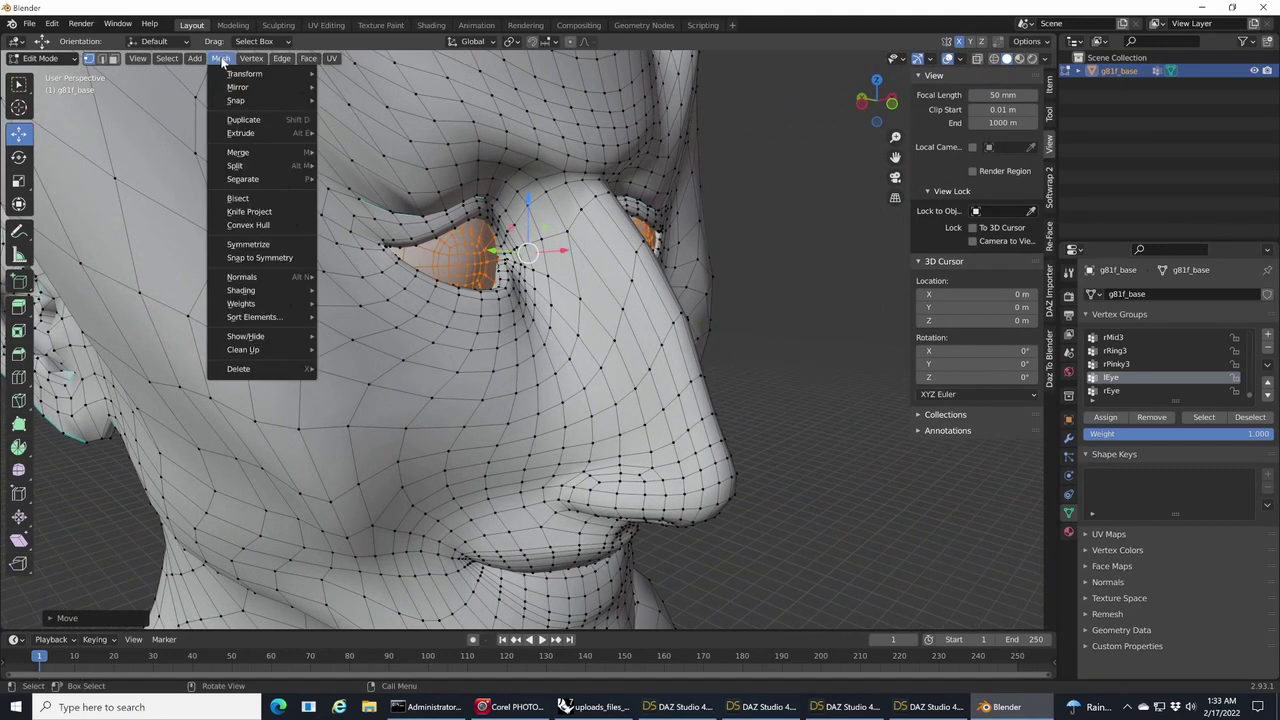
mouse_move(240, 157)
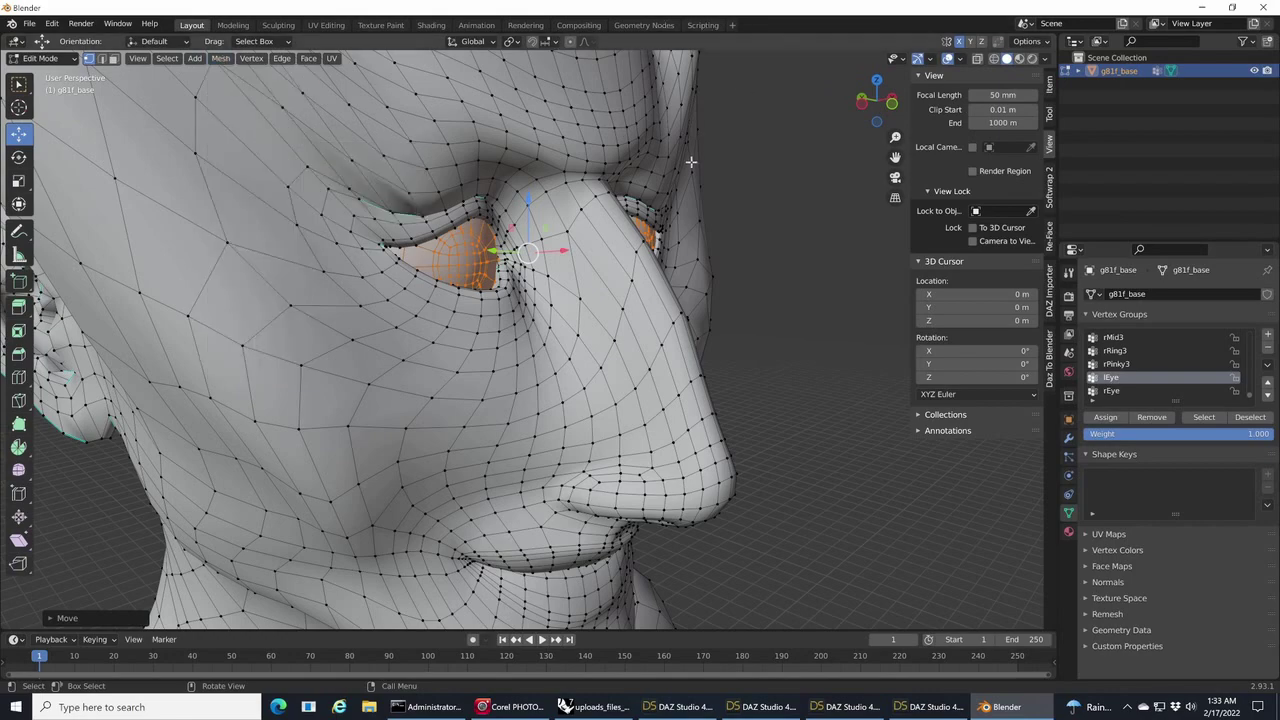
- Clear the eyeball selection and return to Object Mode with the whole head in view
scroll(691, 163, "down", 5)
mouse_move(868, 104)
left_mouse_down()
mouse_move(893, 104)
mouse_move(880, 102)
left_mouse_up()
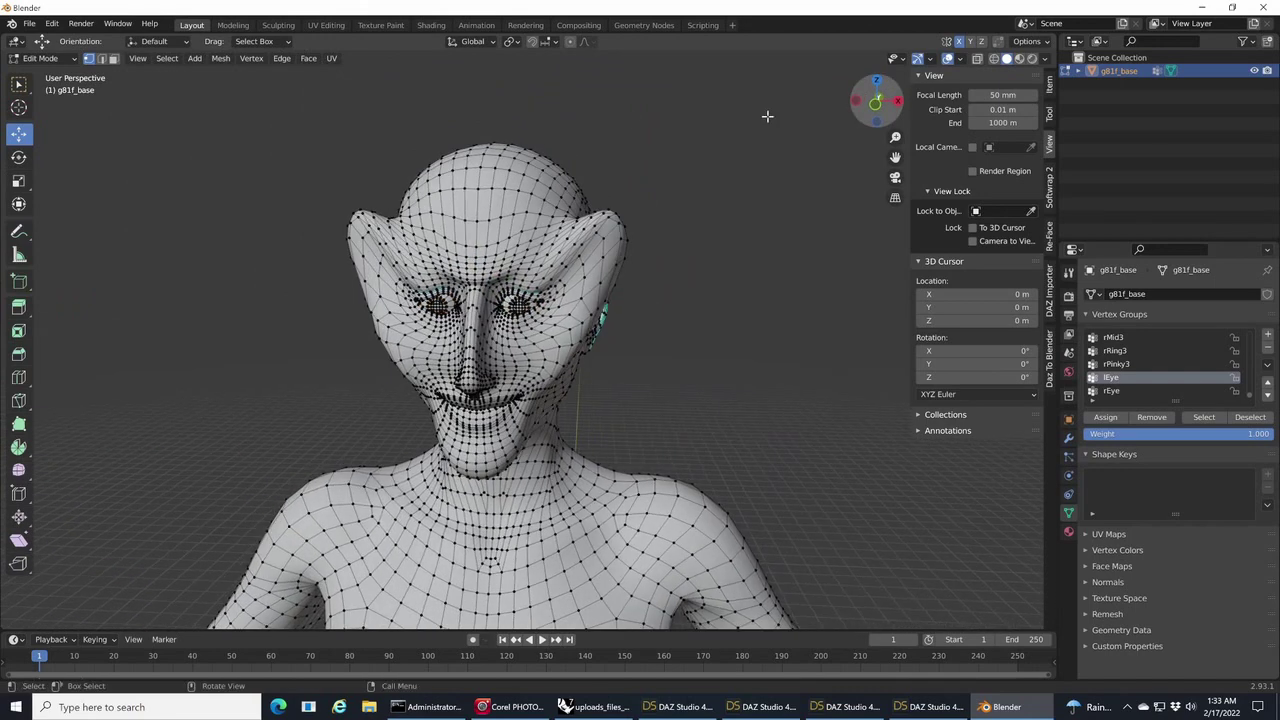
key("Tab")
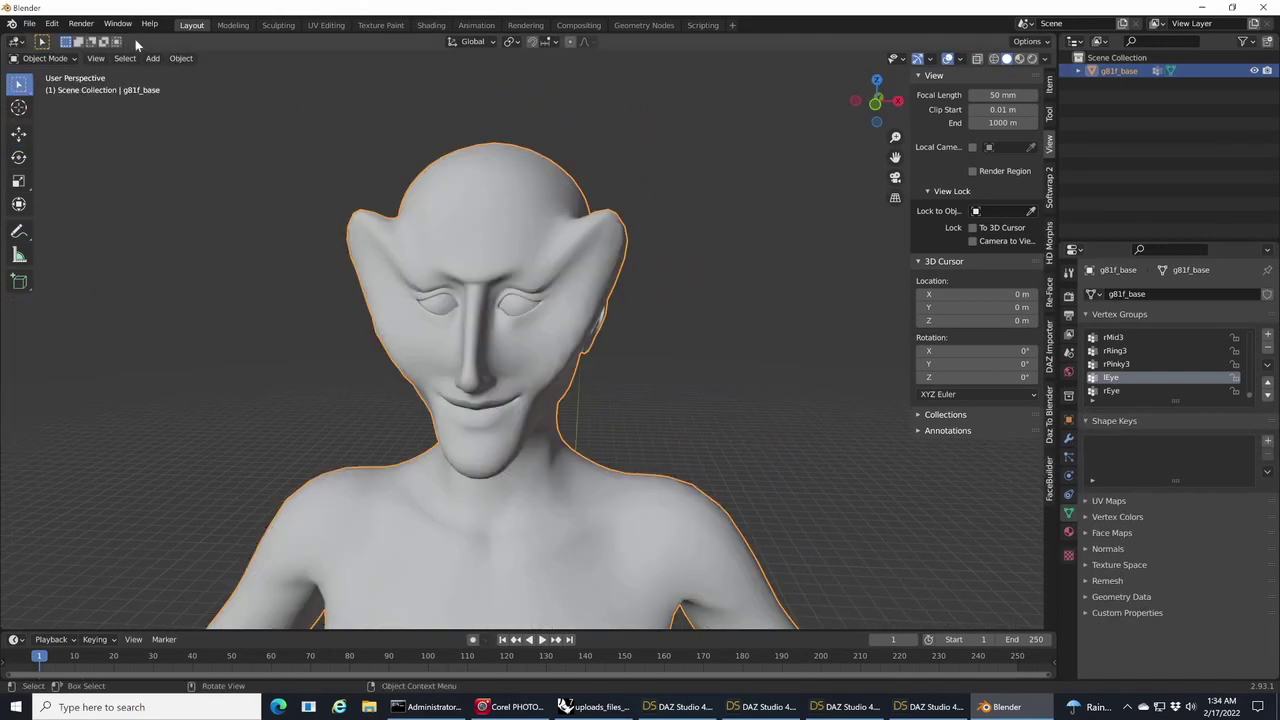
- Export the sculpted figure to the S:\video folder as a Wavefront OBJ named sillyface_out1, with Selection Only and Keep Vertex Order enabled
left_click(29, 23)
mouse_move(104, 217)
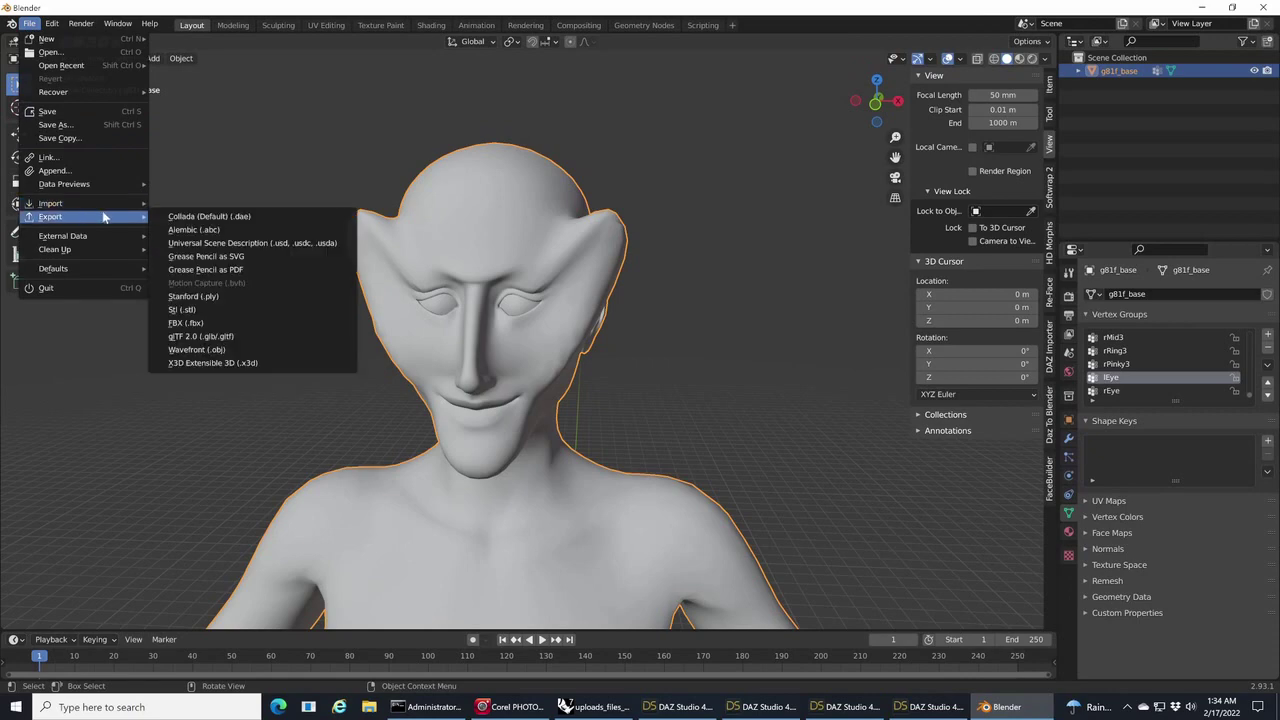
left_click(200, 349)
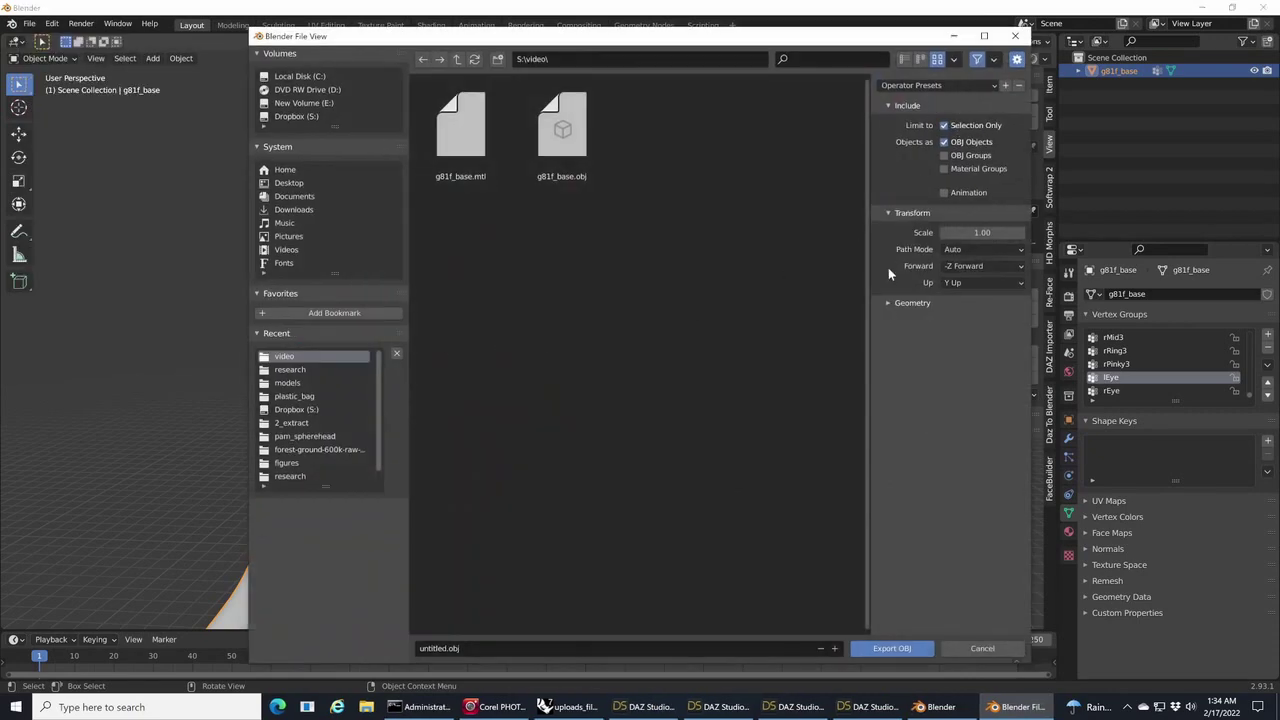
left_click(886, 303)
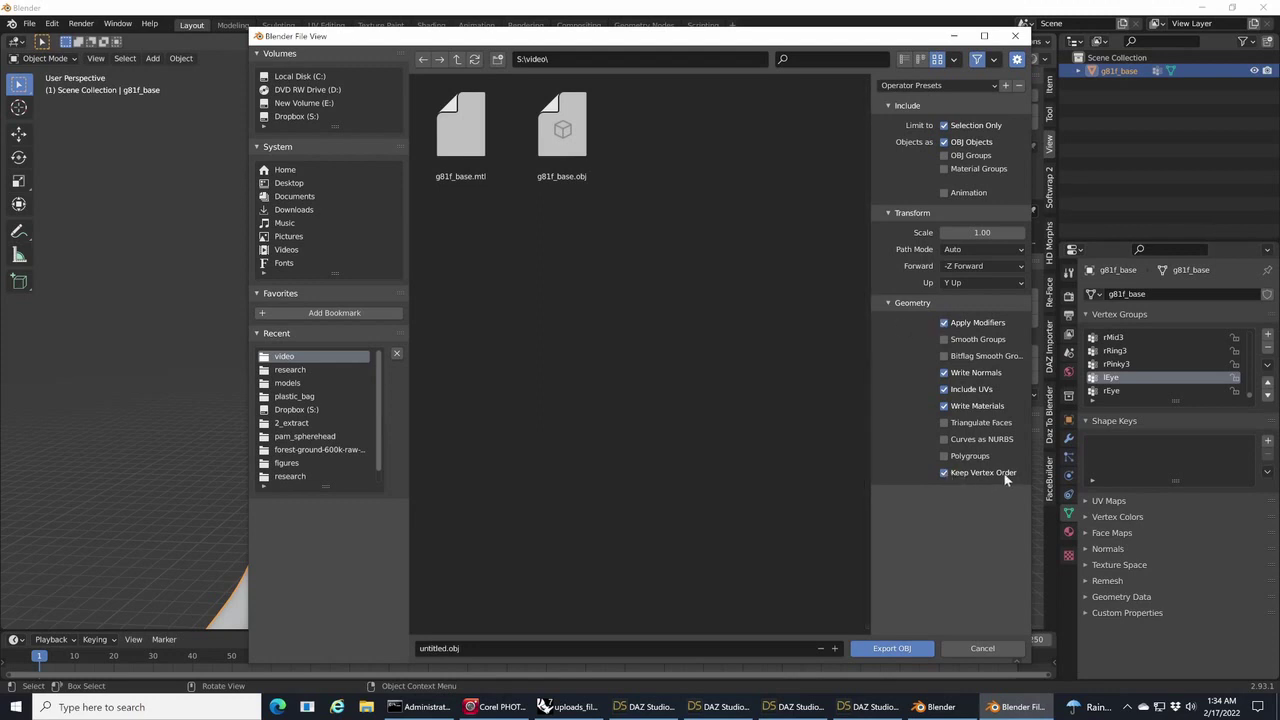
left_click(595, 652)
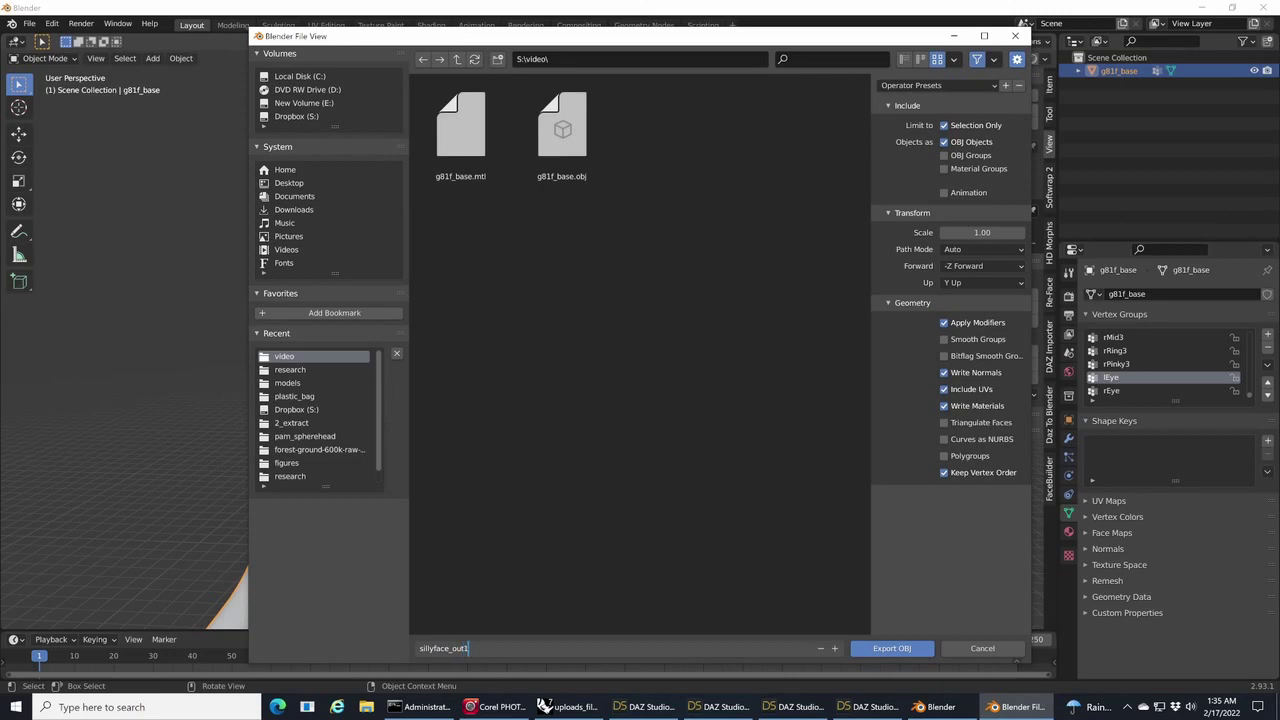
left_click(892, 648)
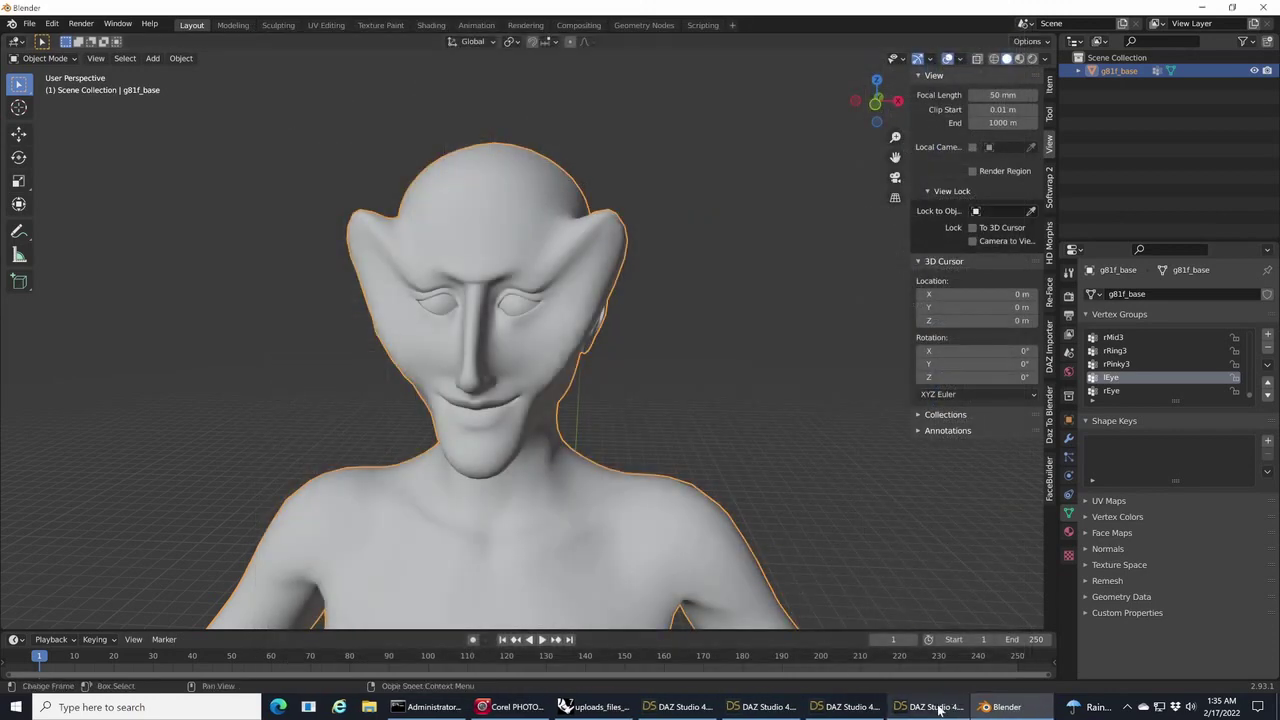
- Switch to DAZ Studio and choose sillyface_out1.obj as the morph file in Morph Loader Pro for Genesis 8.1 Female
mouse_move(938, 709)
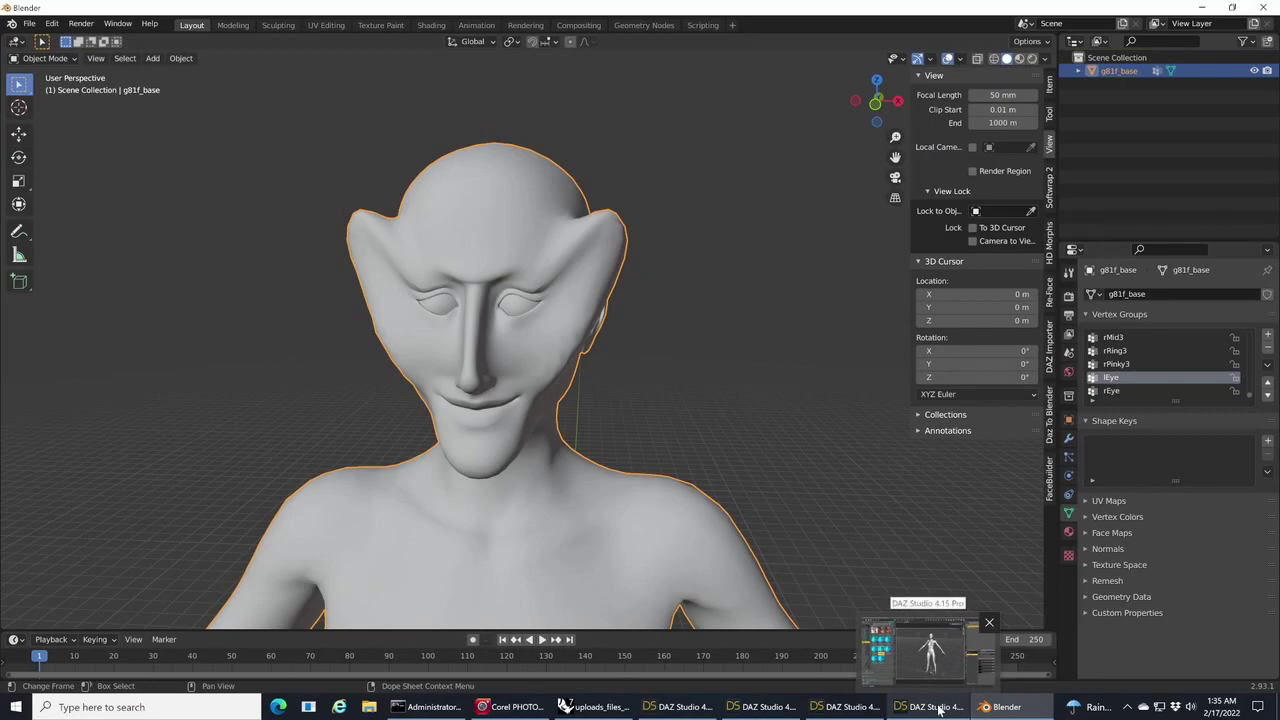
left_click(938, 709)
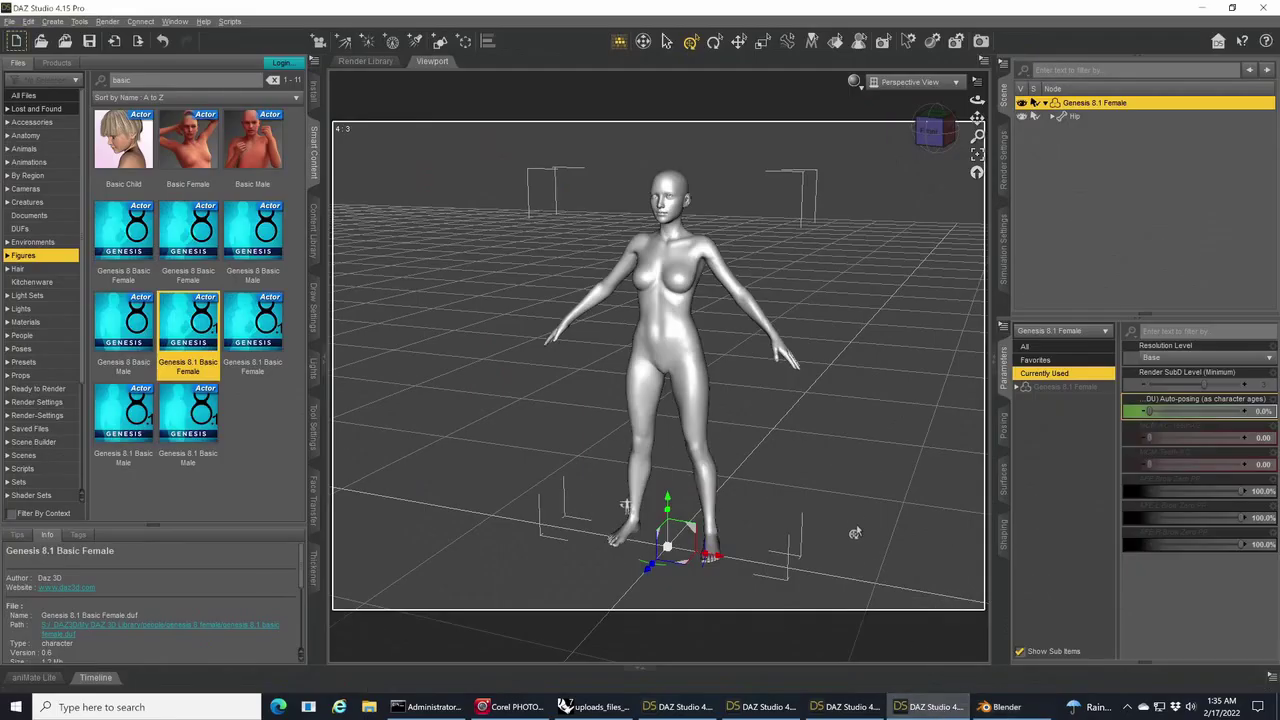
left_click(29, 21)
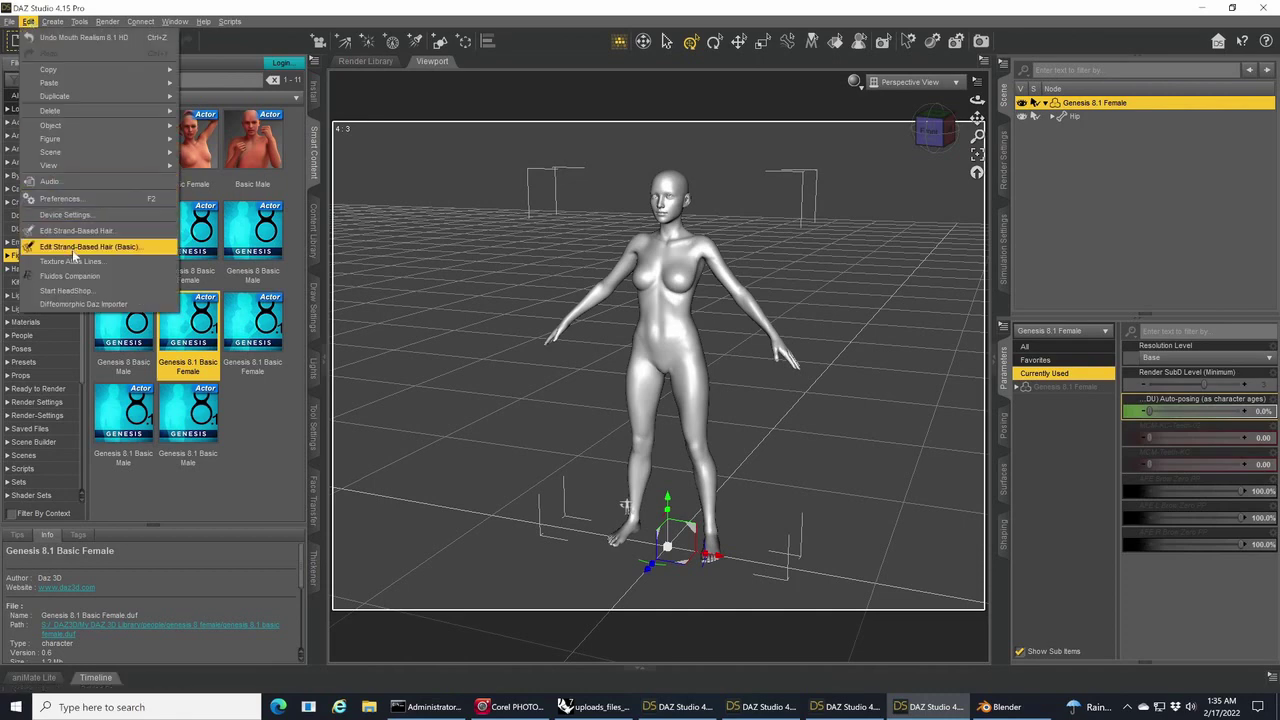
mouse_move(80, 139)
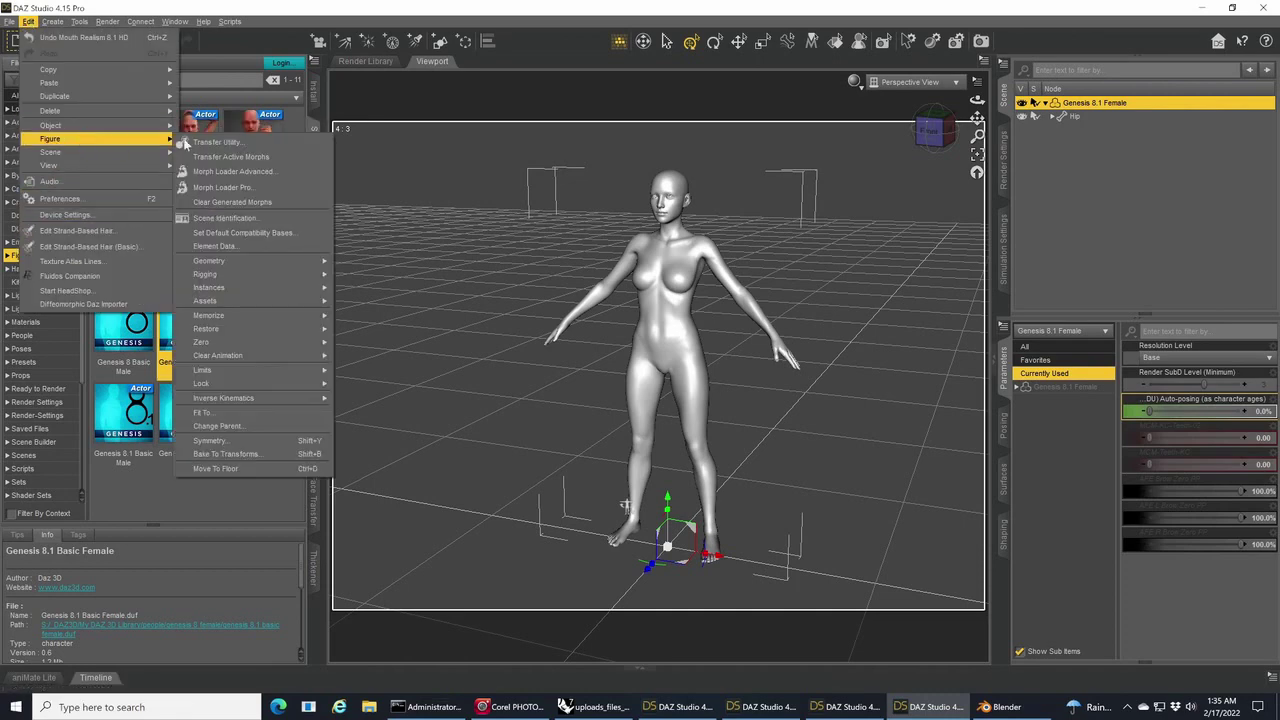
left_click(210, 187)
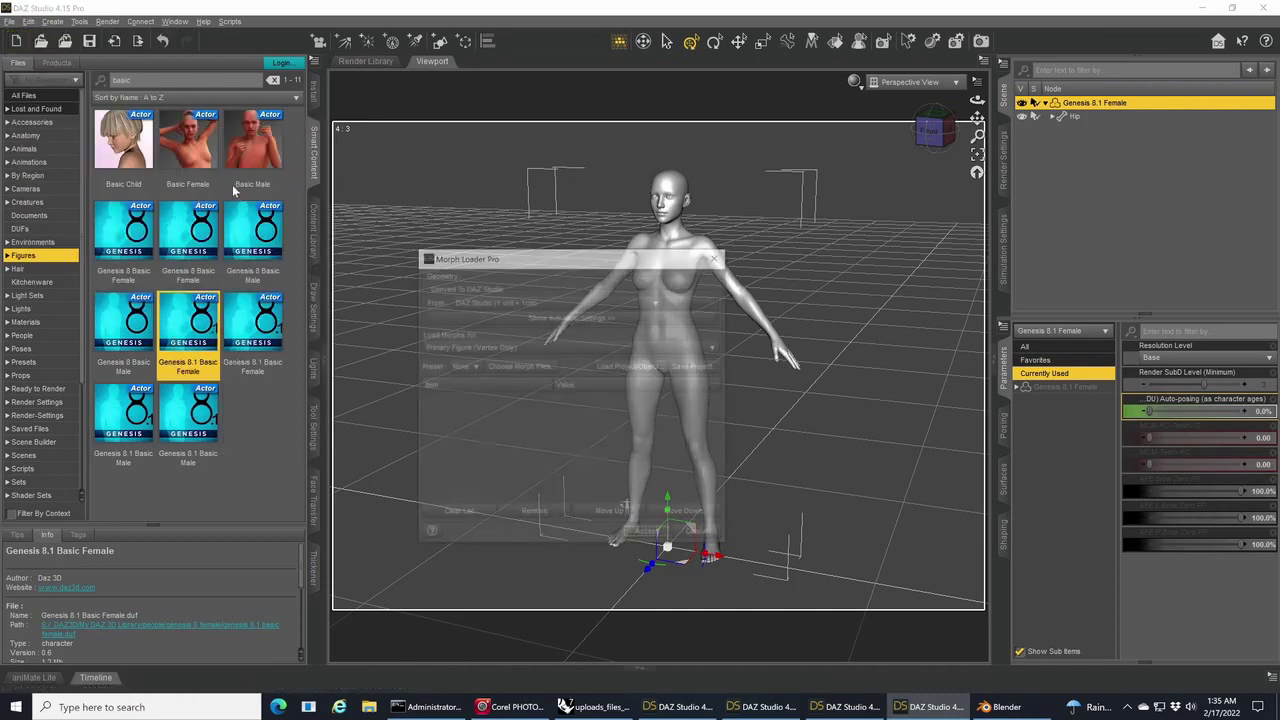
left_click(520, 368)
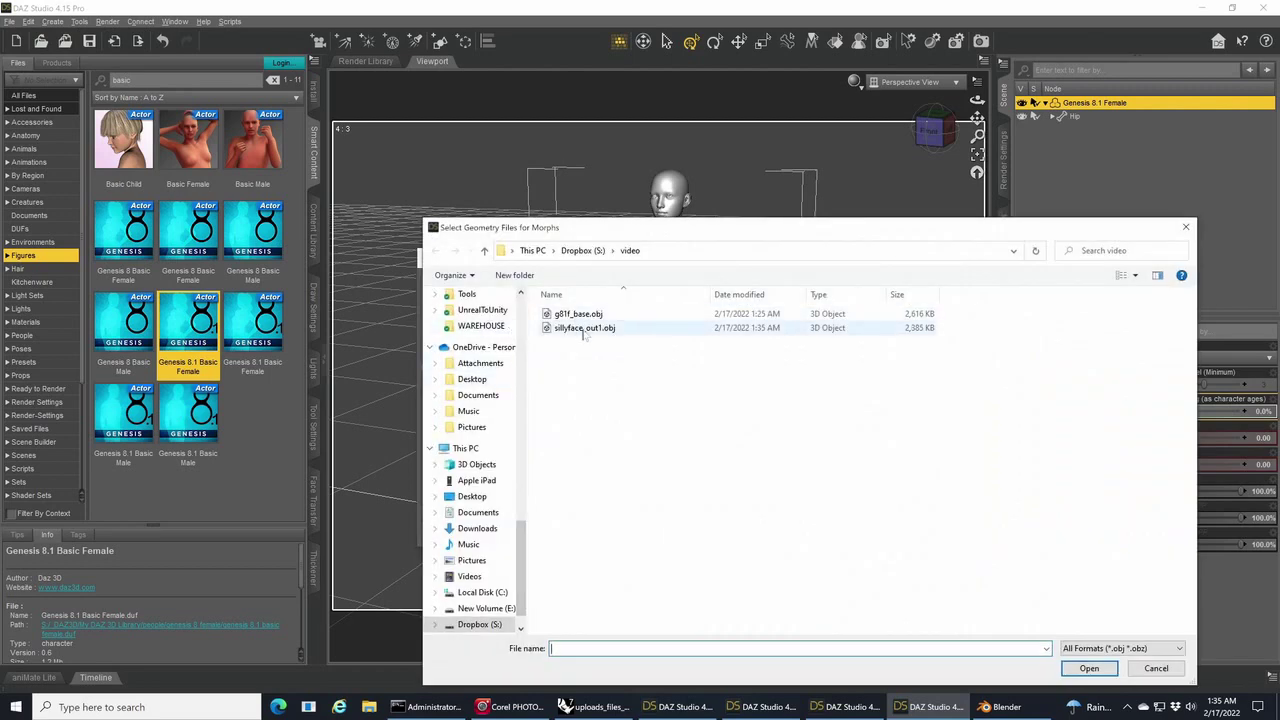
left_click(584, 330)
left_click(1091, 669)
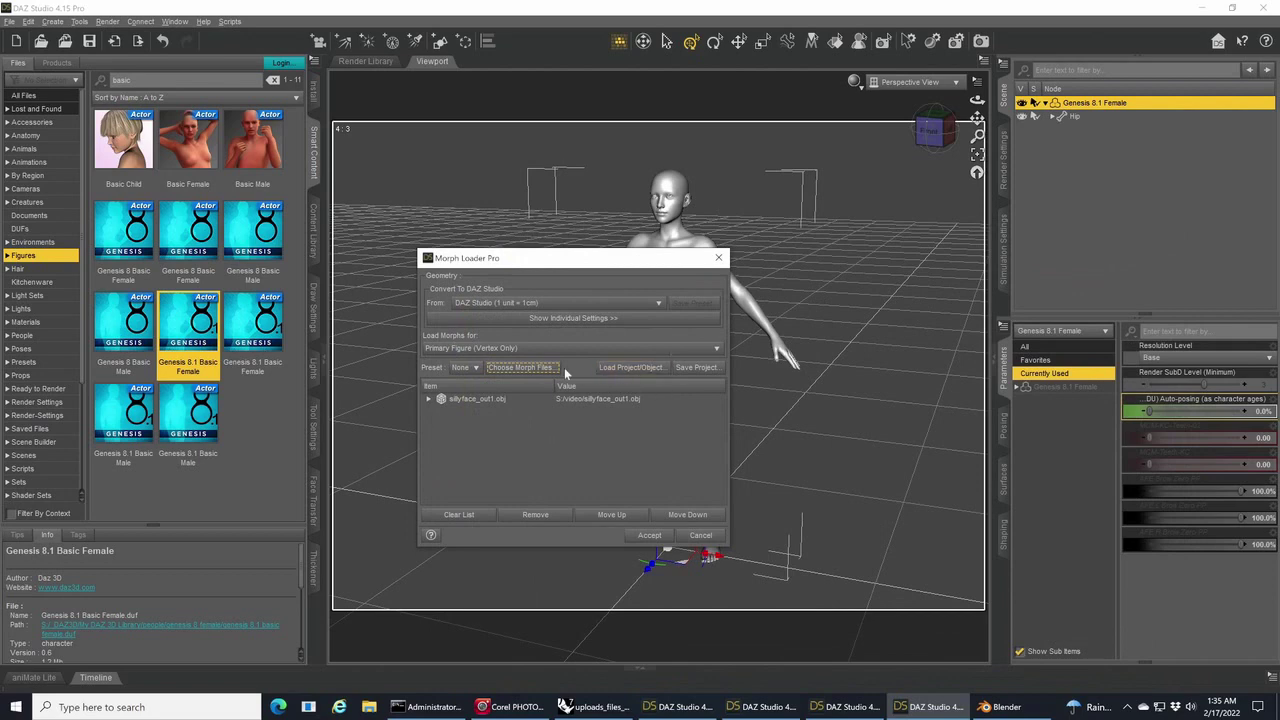
- Review the morph's scale, axis, Reverse Deformations and Overwrite Existing settings, keeping Make Unique, and load the morph onto the figure
left_click(565, 318)
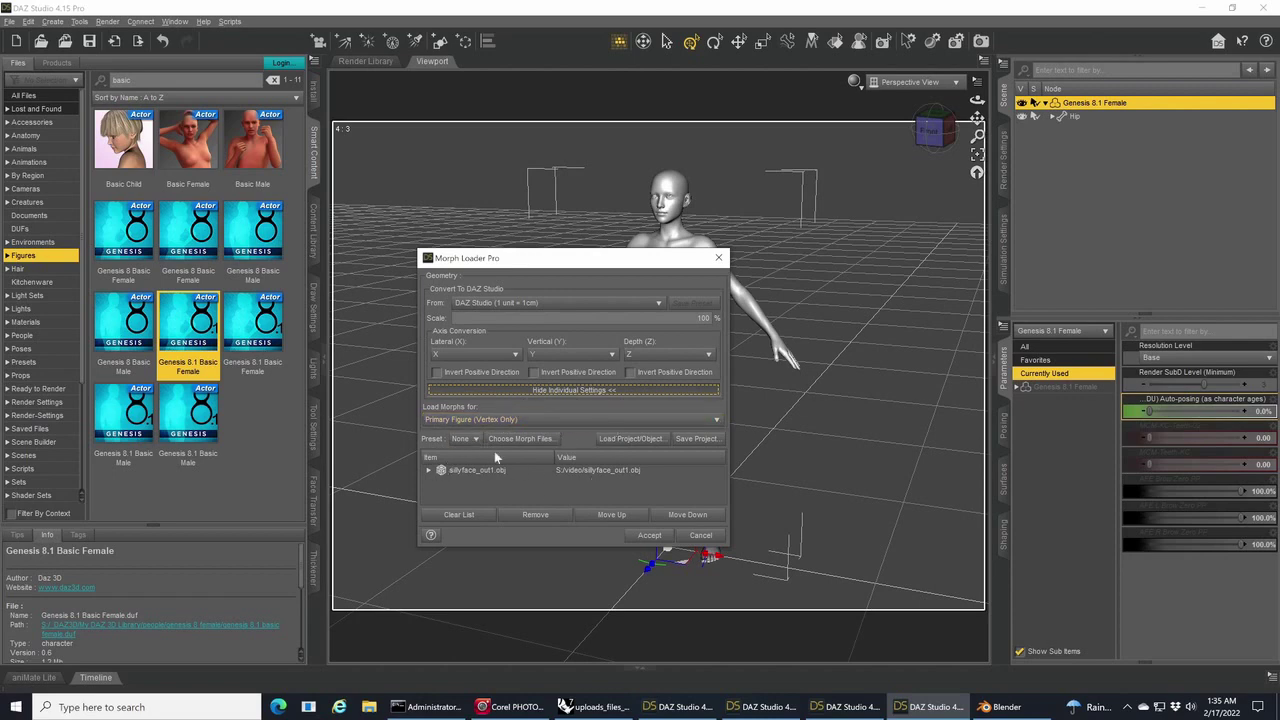
left_click_drag(538, 252, 538, 122)
left_click(429, 342)
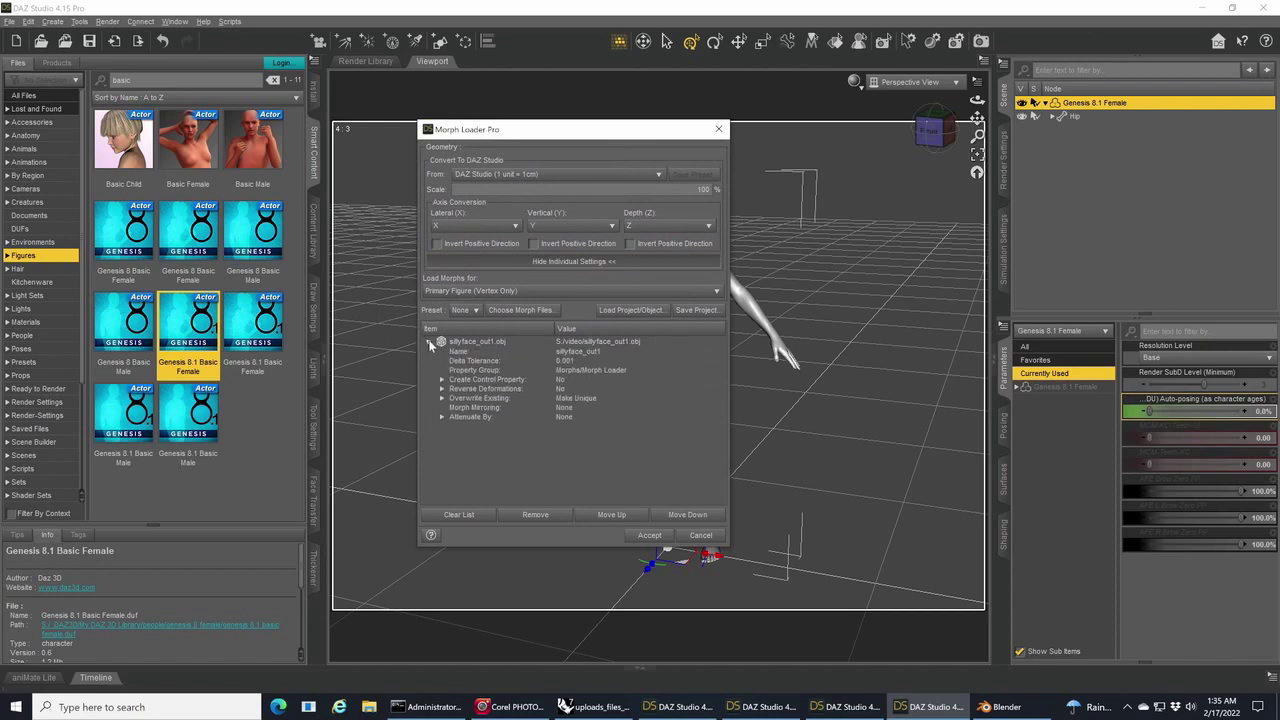
left_click(441, 389)
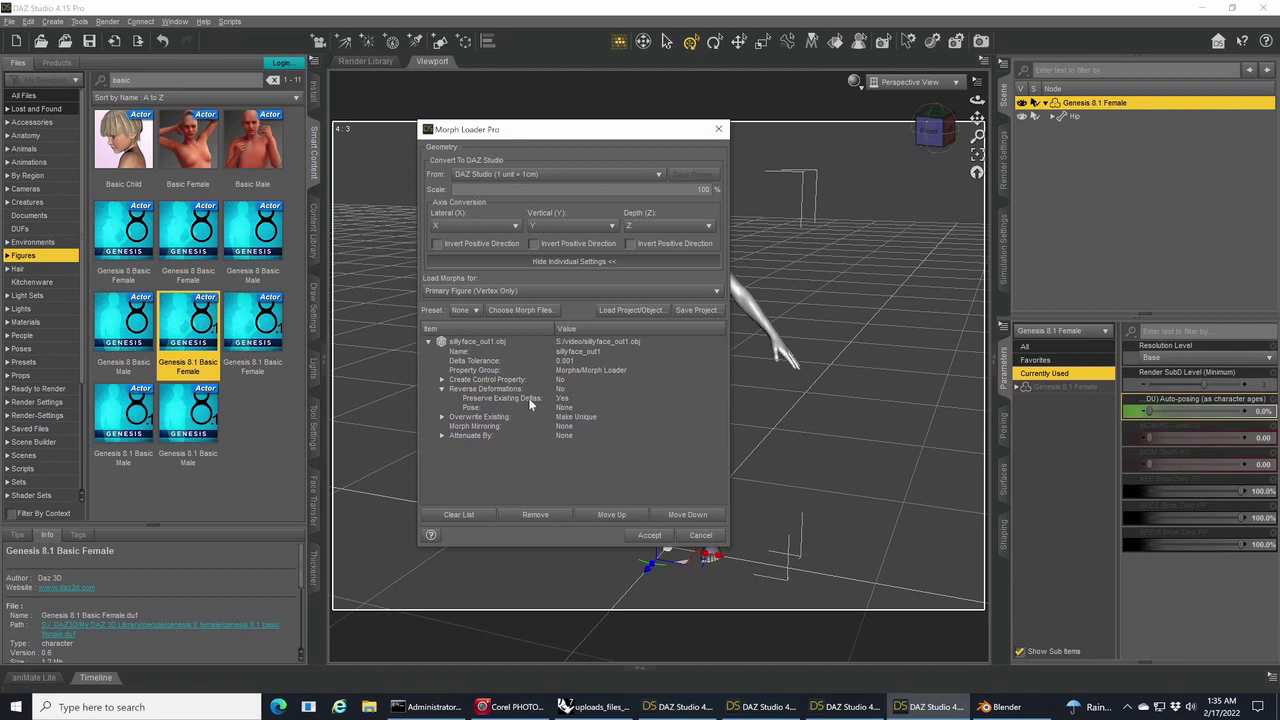
left_click(441, 417)
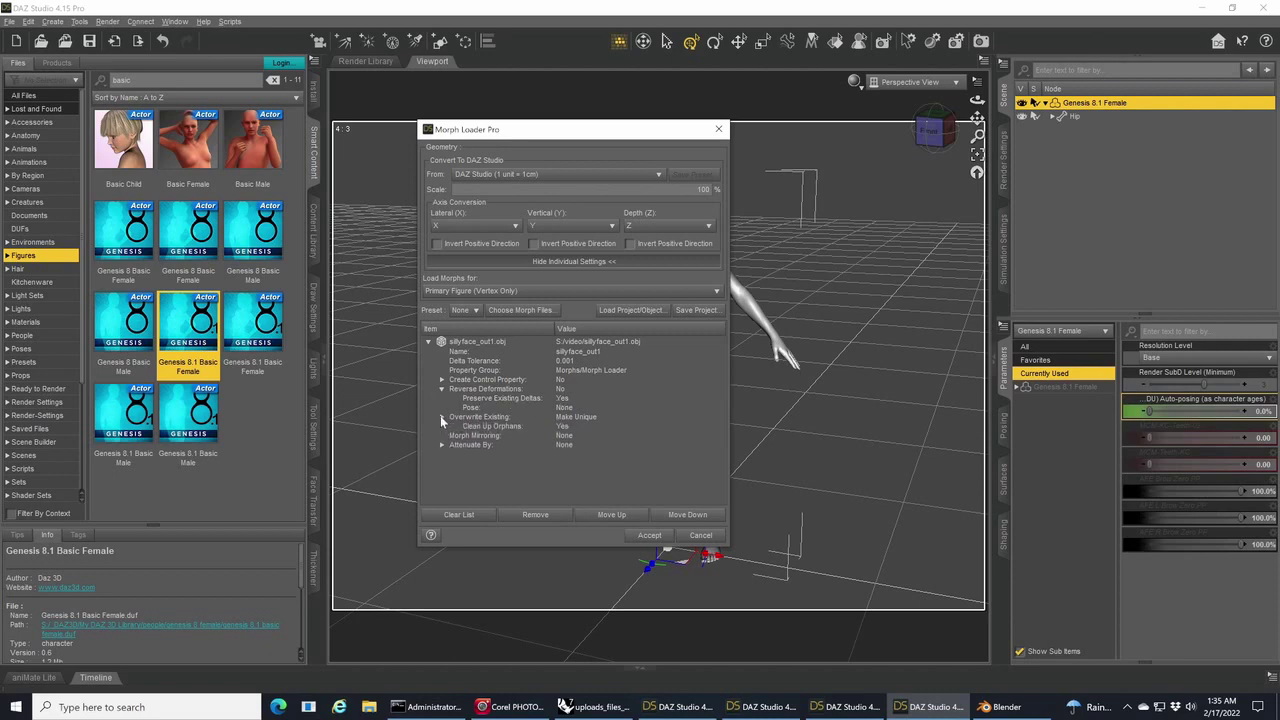
left_click(578, 414)
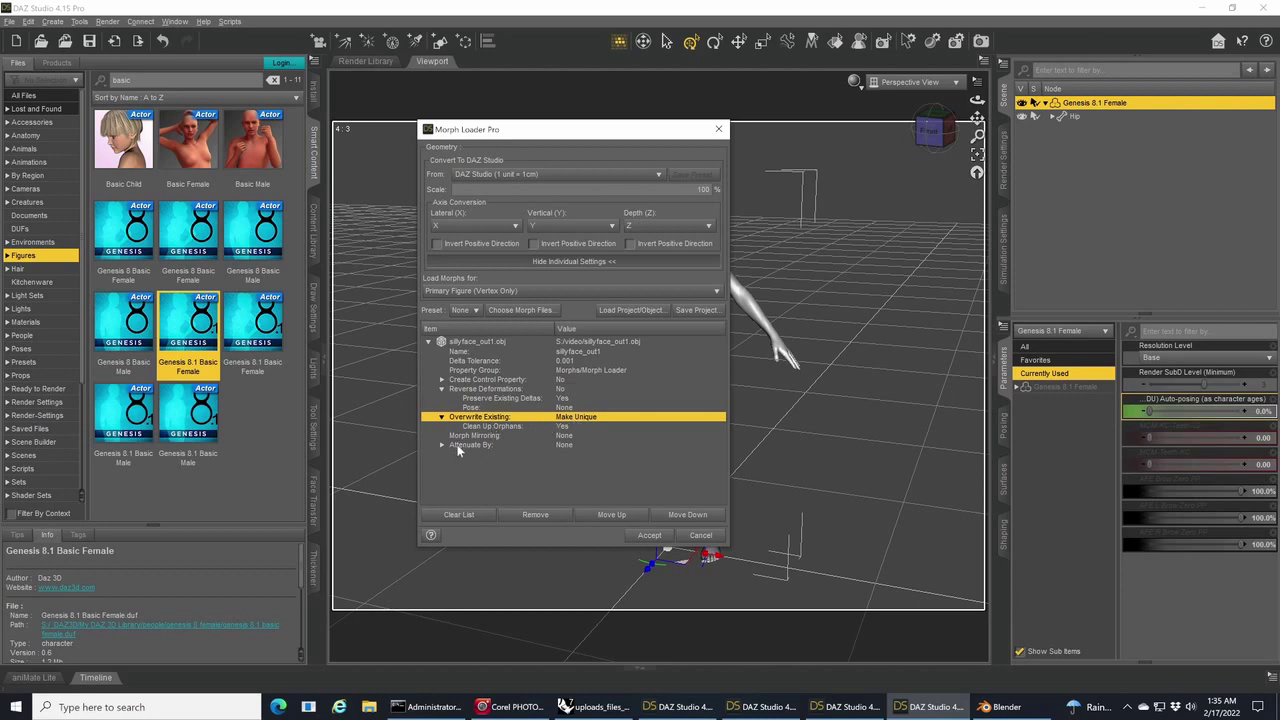
left_click(649, 536)
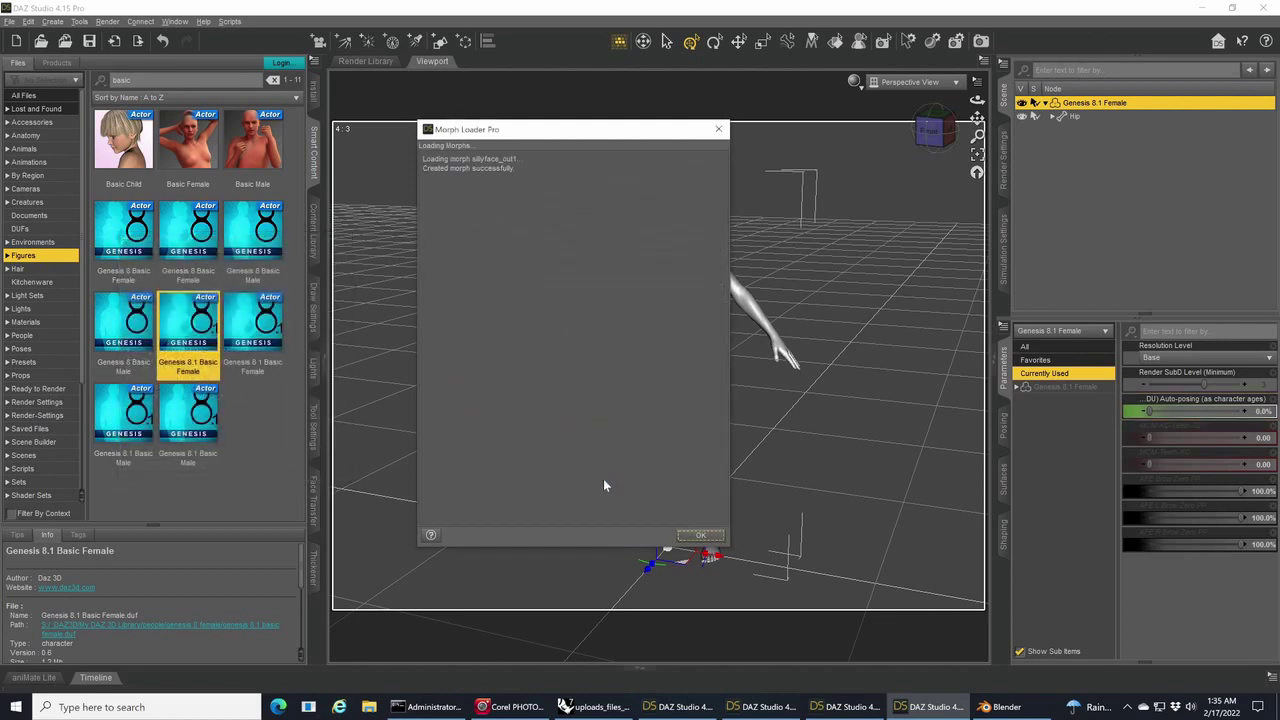
left_click(700, 537)
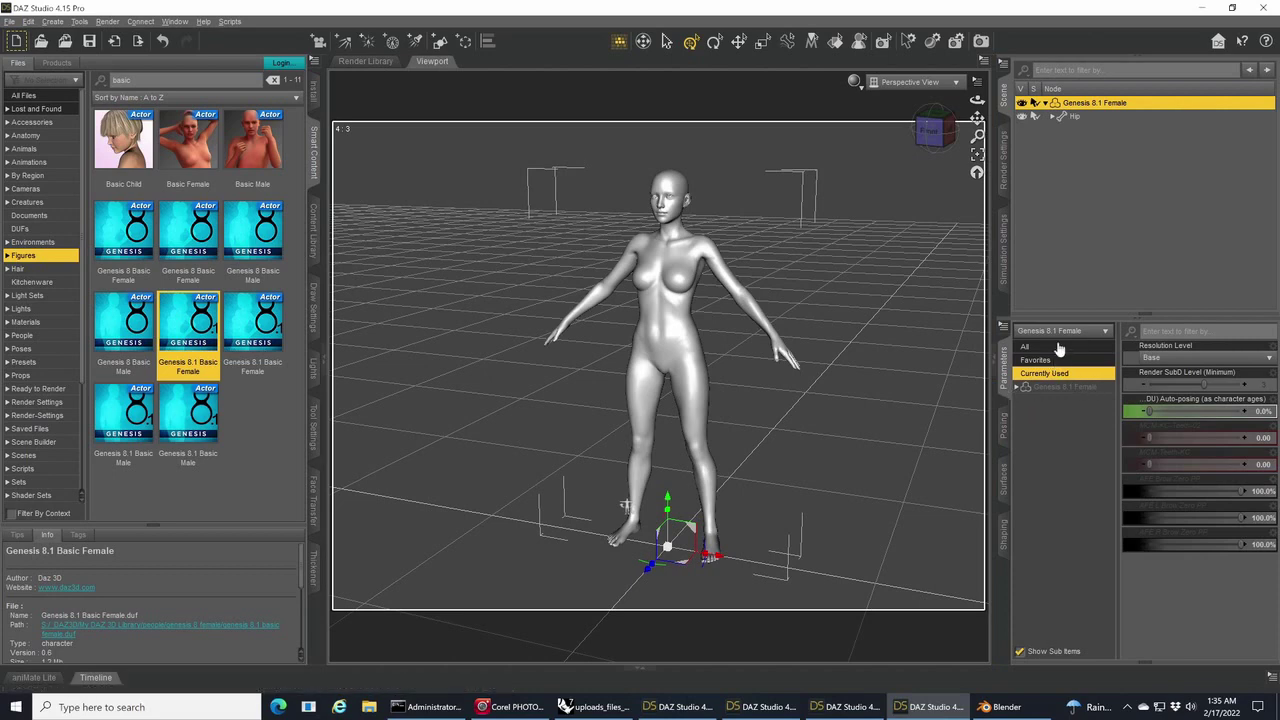
- Find the sillyface_out1 morph among all of the figure's parameters and set it to 100%
left_click(1150, 331)
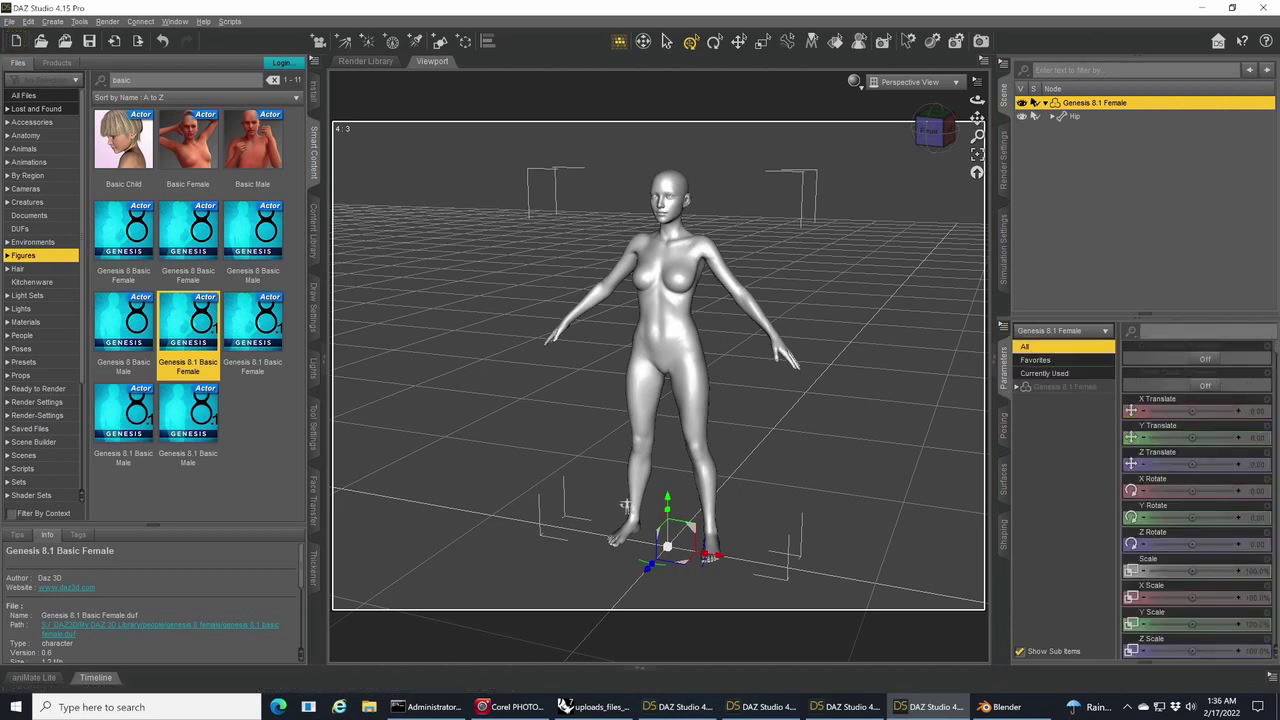
type("sillyface")
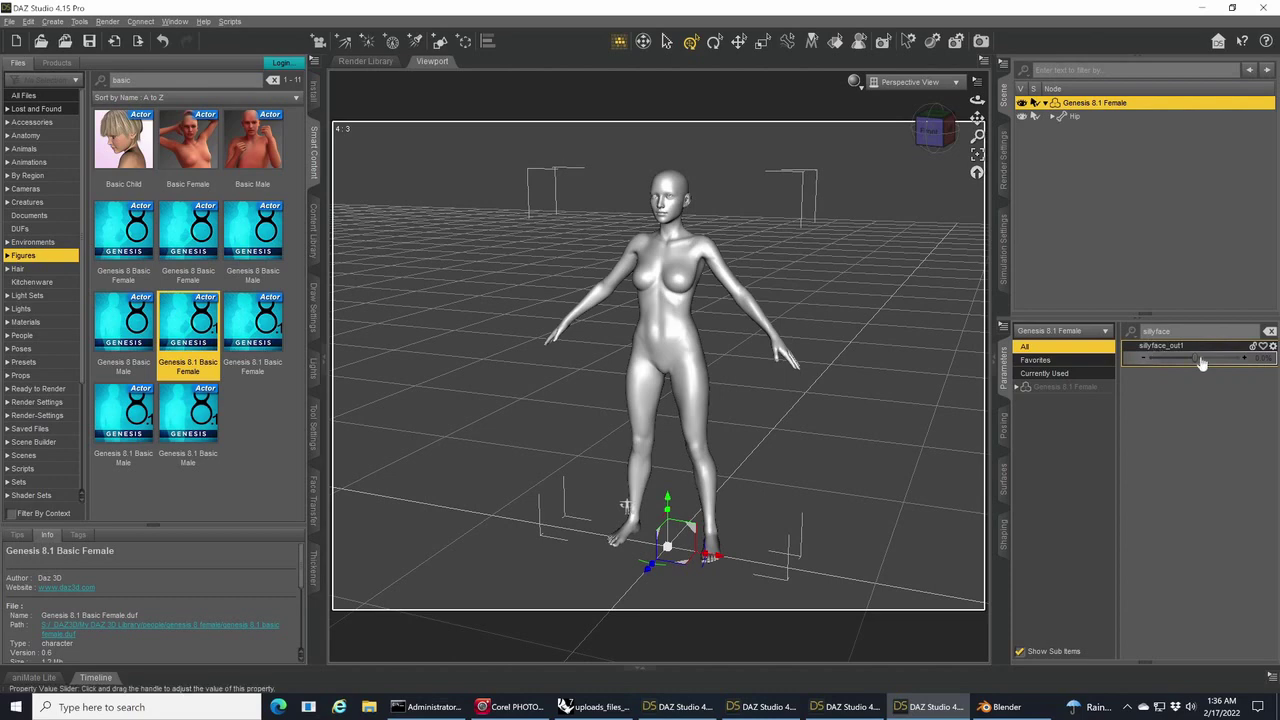
left_click_drag(1192, 356, 1256, 357)
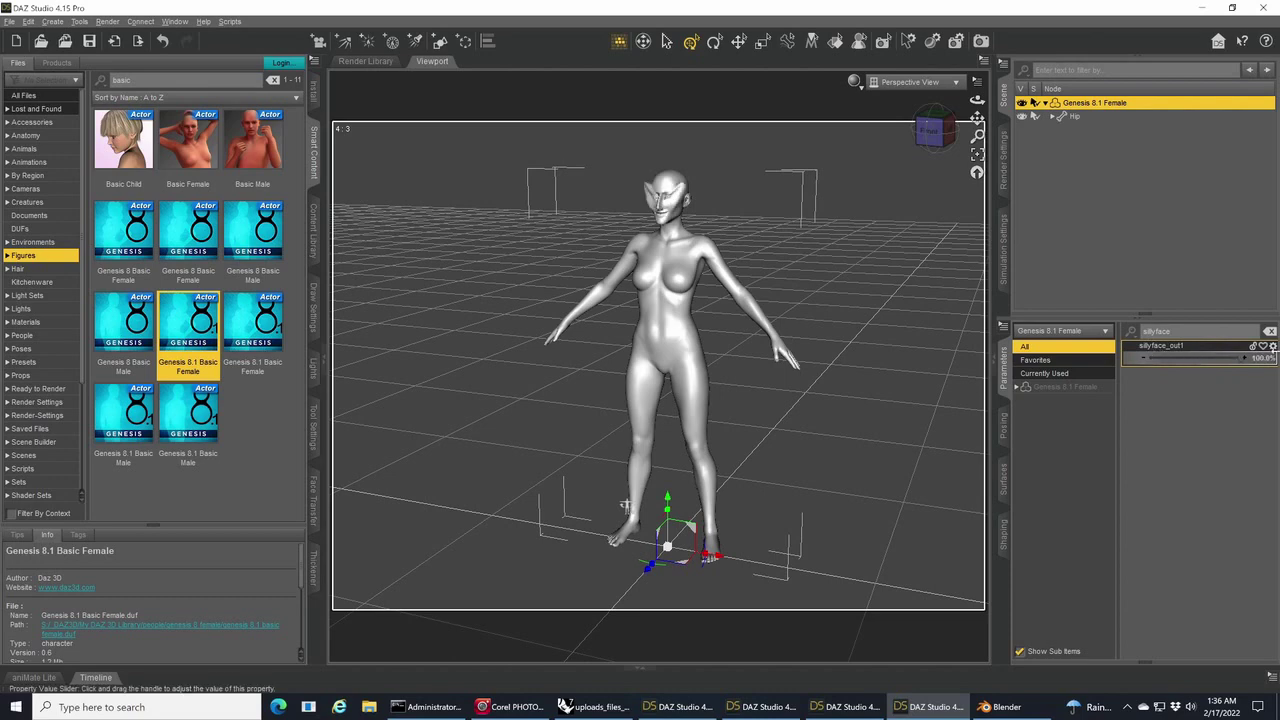
left_click(938, 140)
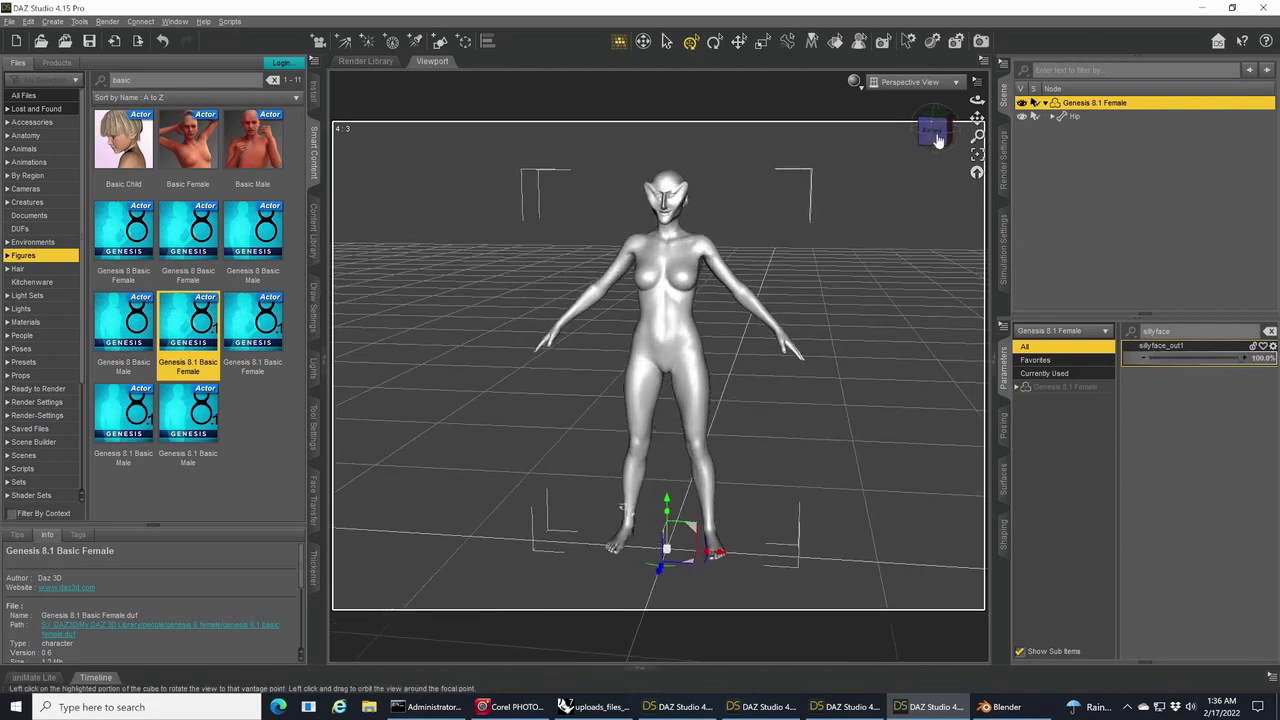
scroll(938, 140, "up", 5)
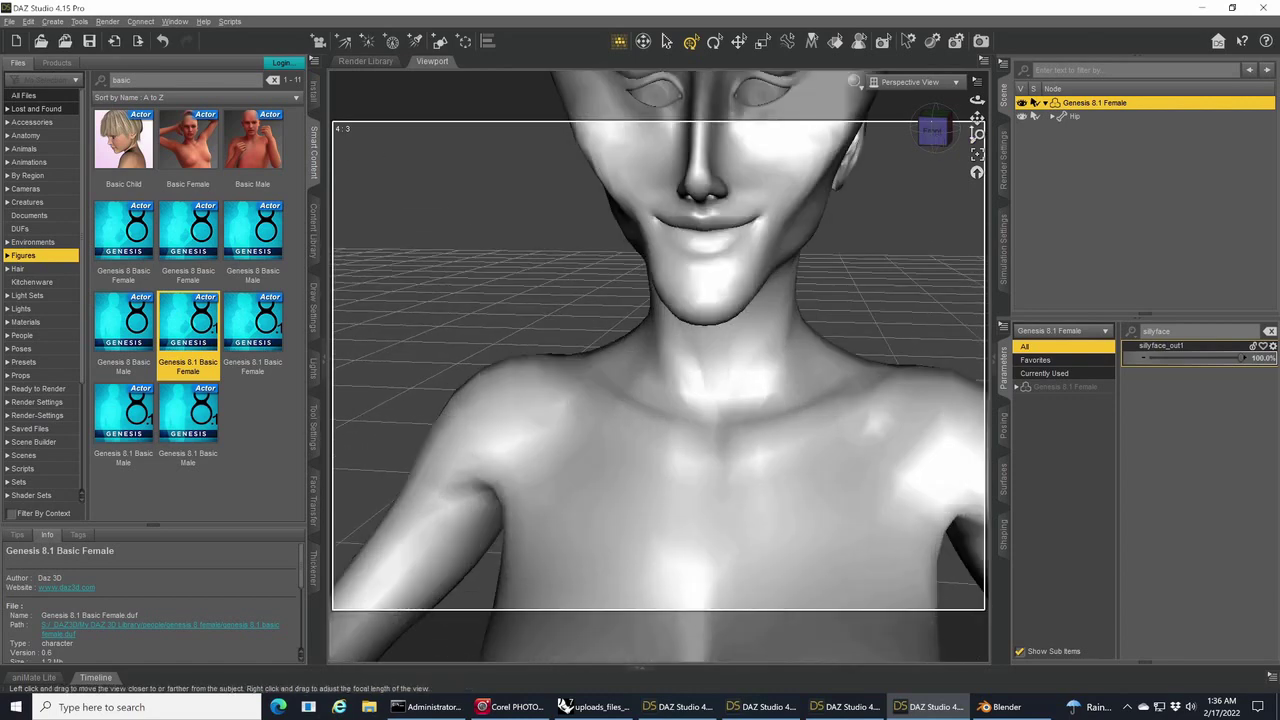
- Frame the morphed head and examine the sculpted face from the front and at an angle
left_click_drag(977, 118, 977, 230)
left_click(928, 129)
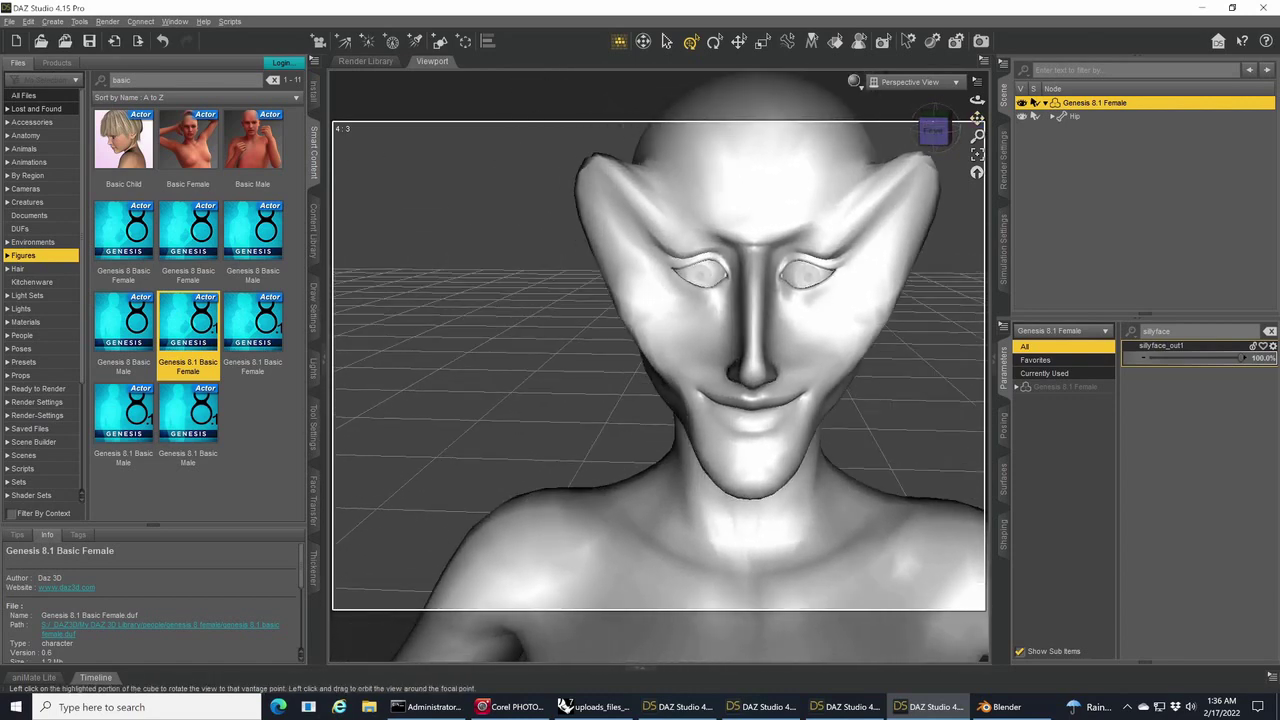
left_click(935, 133)
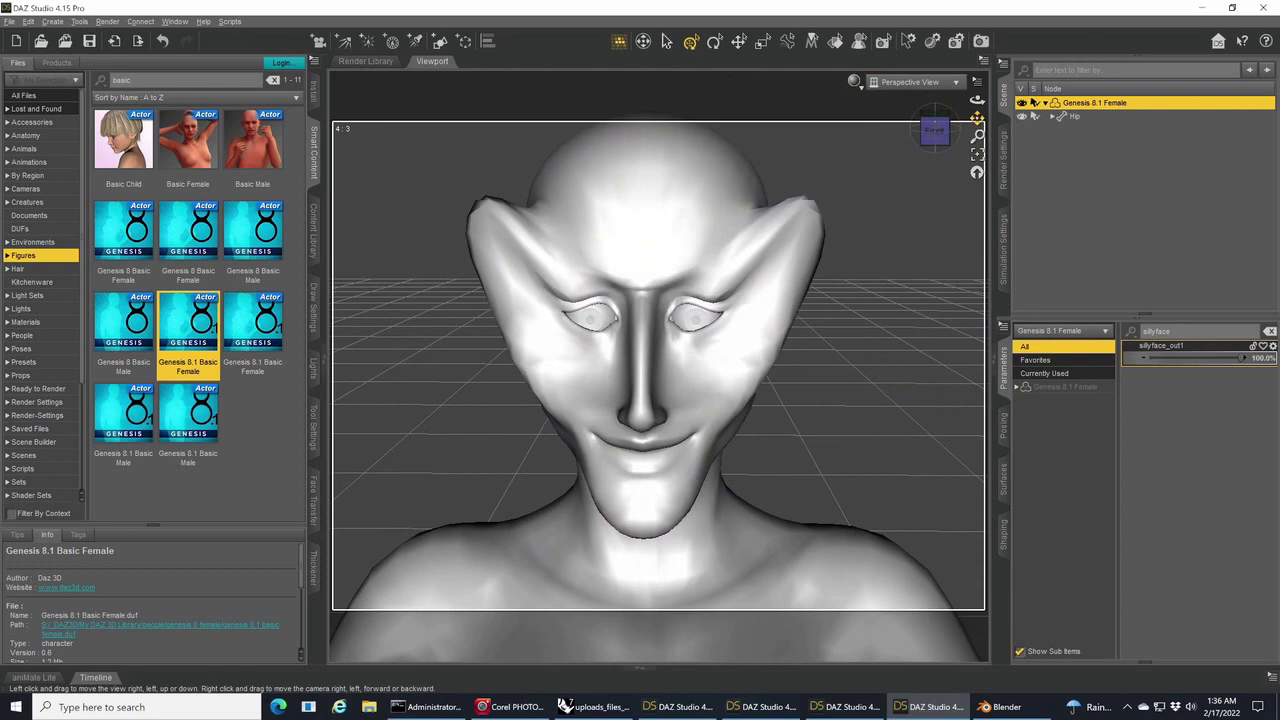
left_click_drag(935, 131, 905, 131)
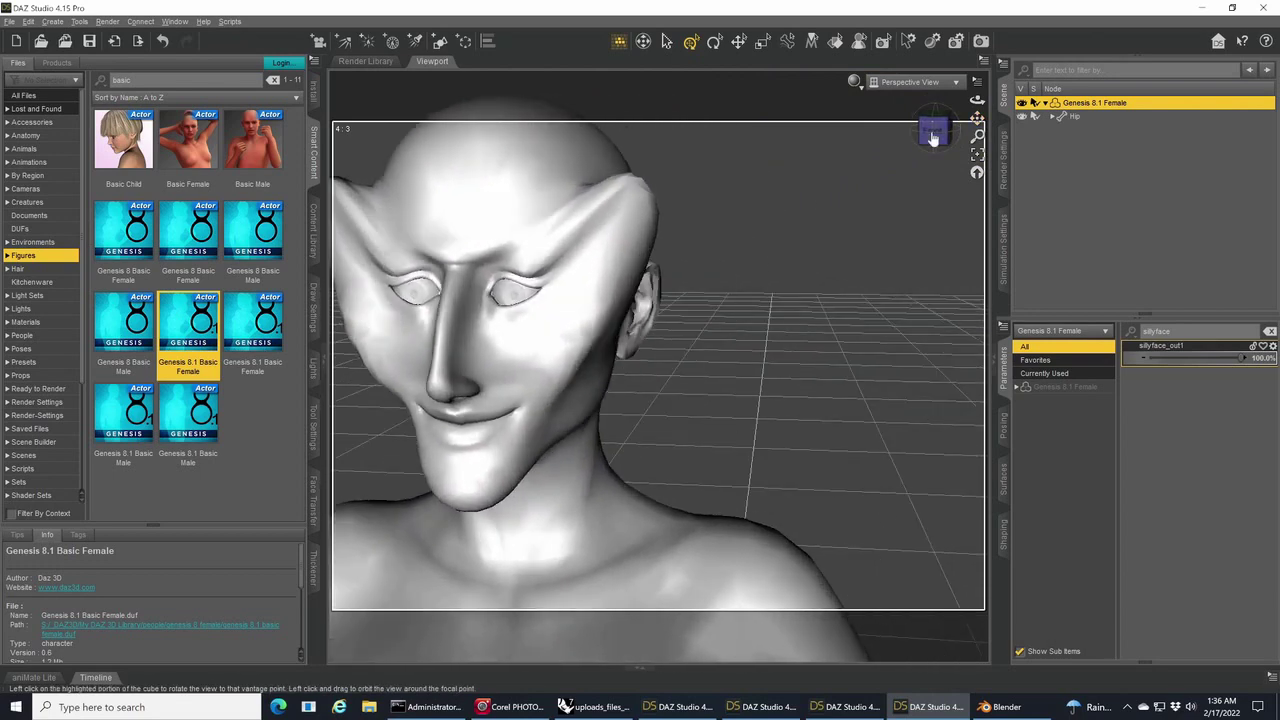
left_click(562, 243)
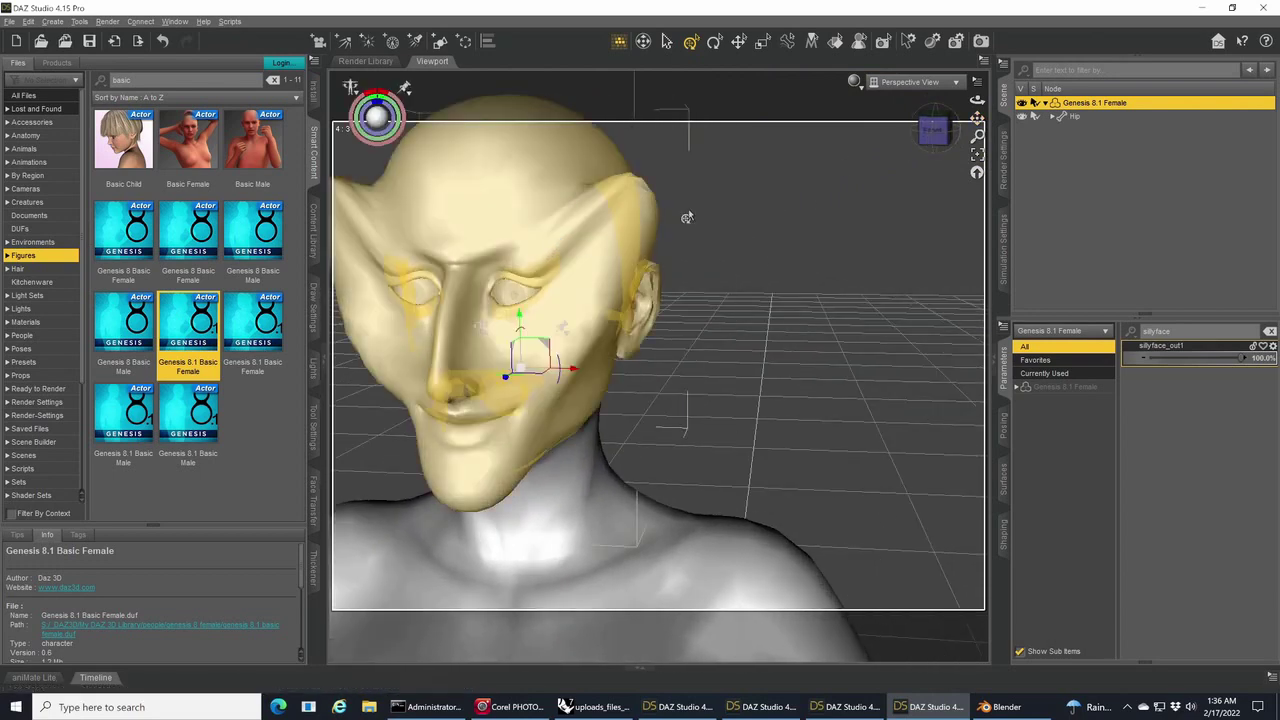
key("ctrl+f")
left_click_drag(931, 129, 915, 131)
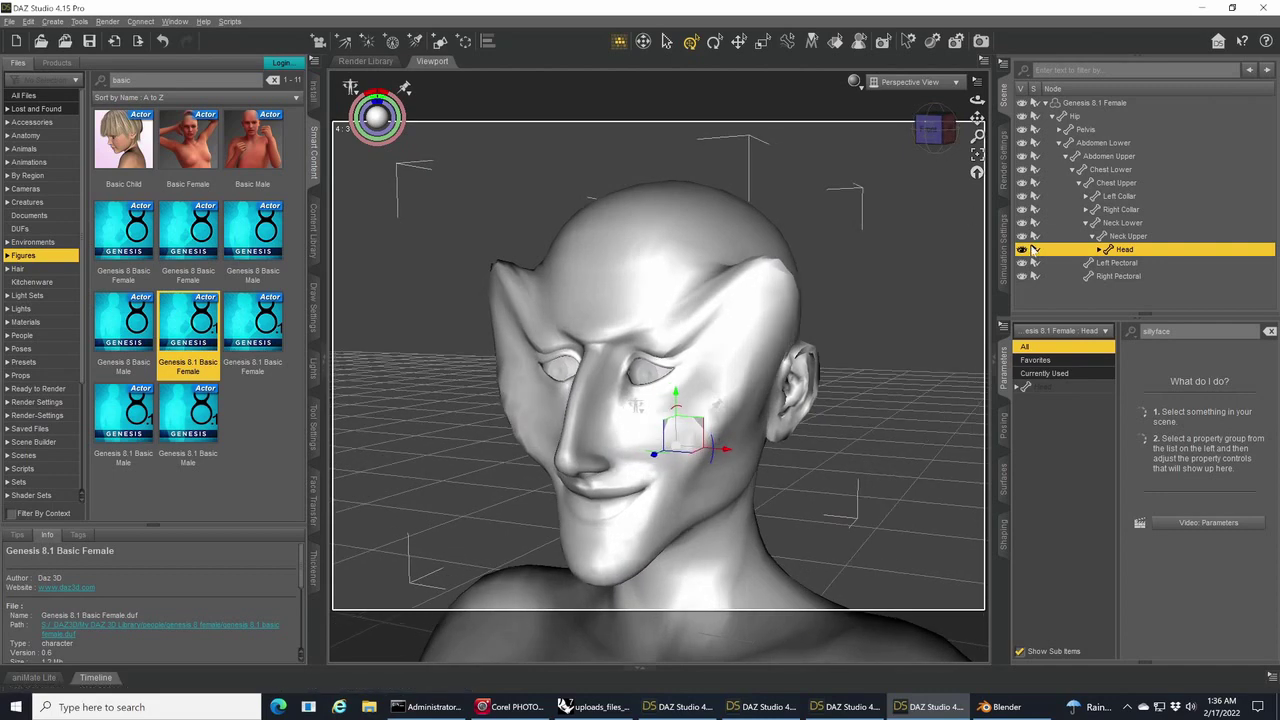
- List all posing controls of the head, and clear the selection
left_click(1004, 428)
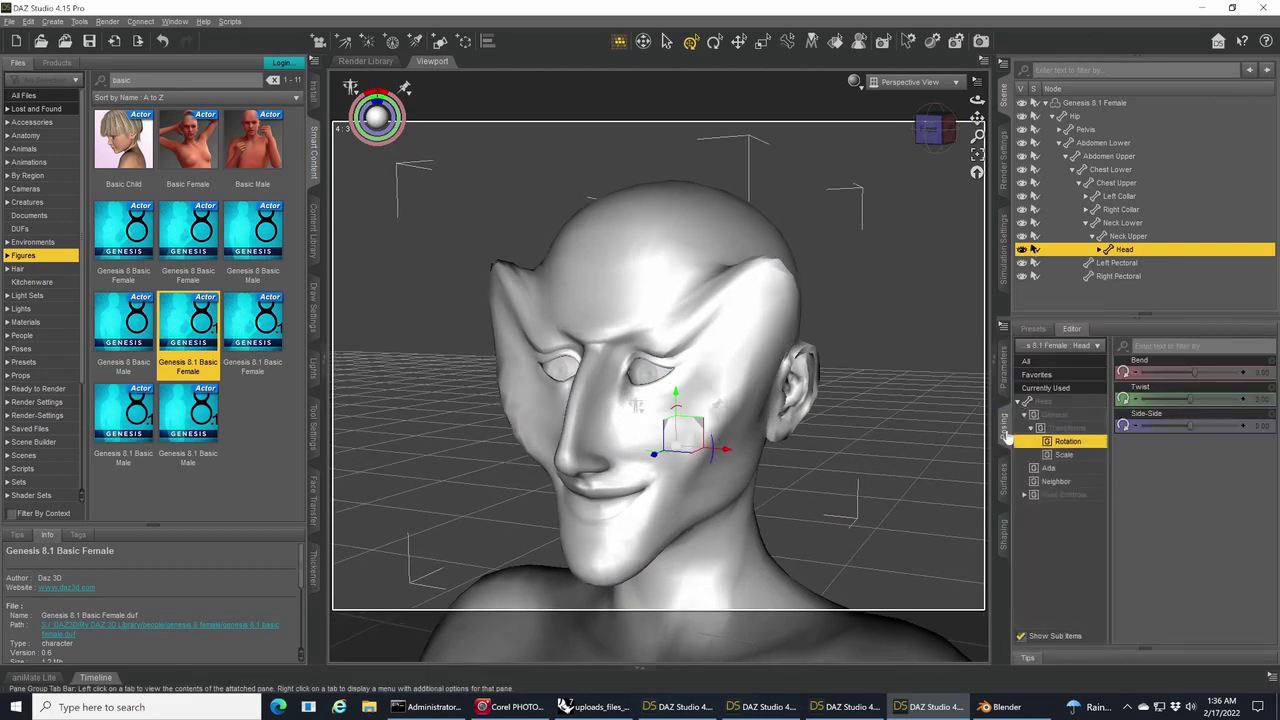
left_click(1025, 361)
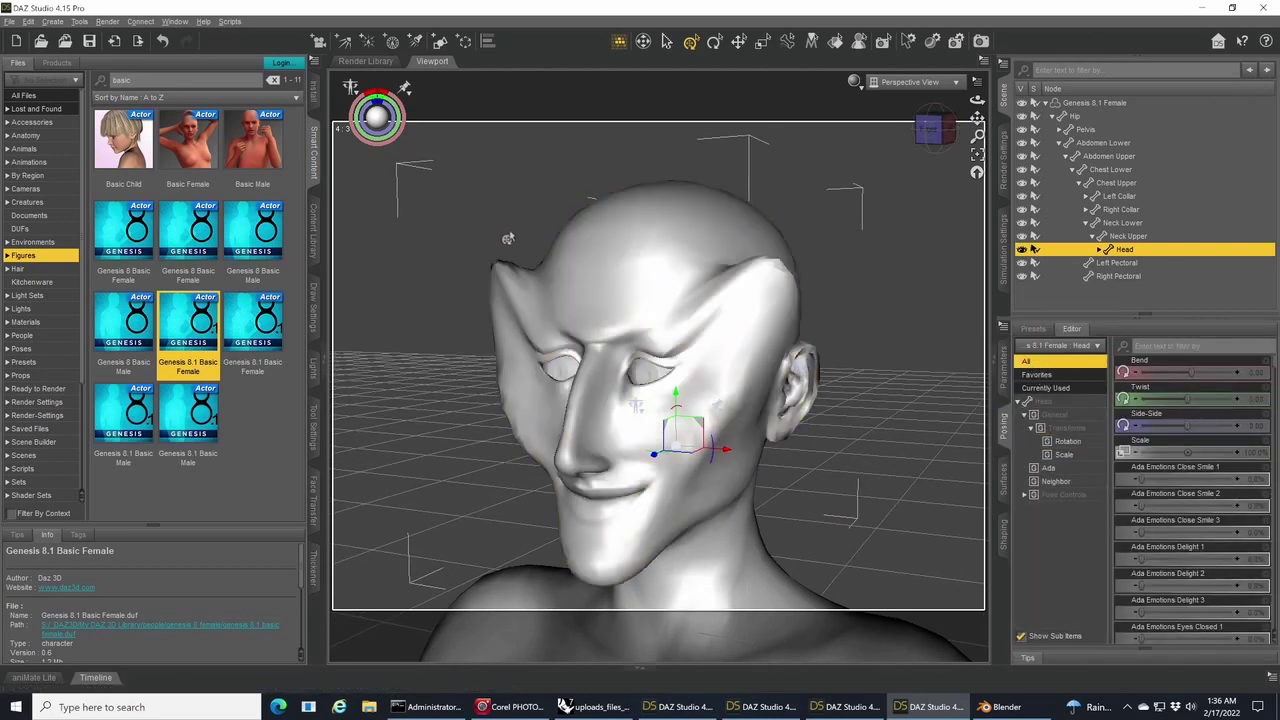
left_click(390, 218)
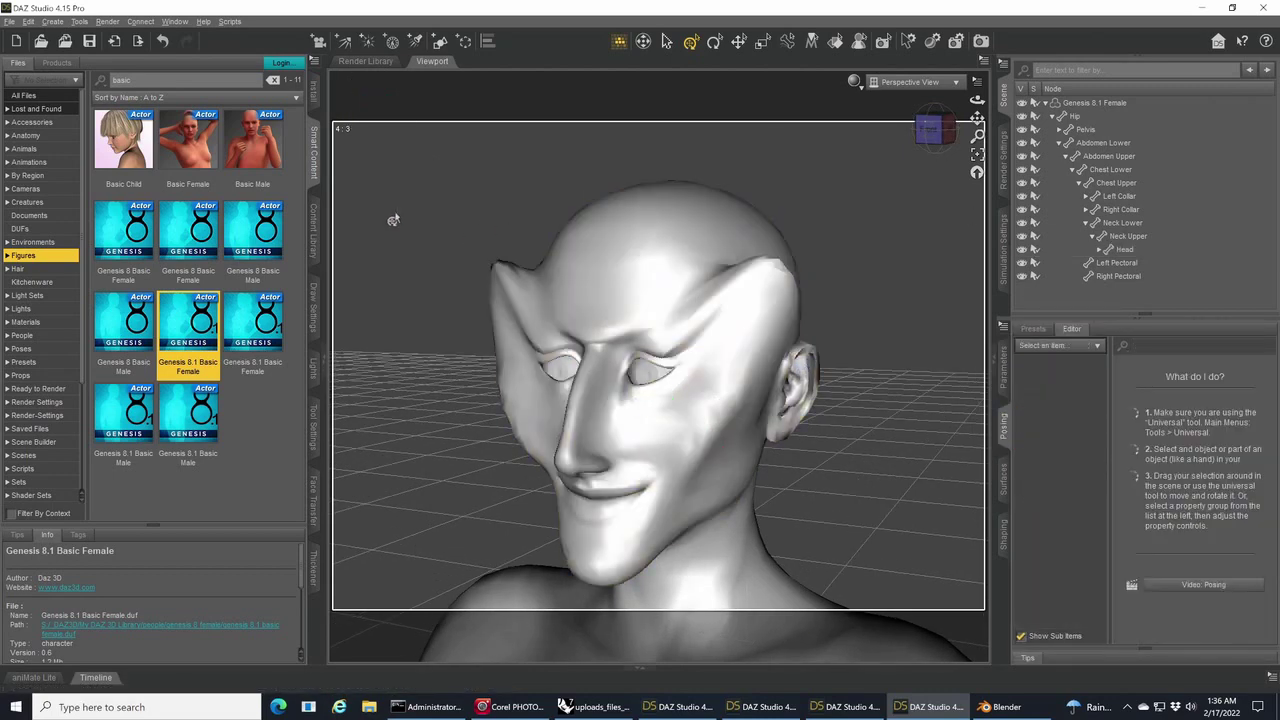
- Make the Joint Editor the active tool
left_click(316, 412)
left_click(170, 64)
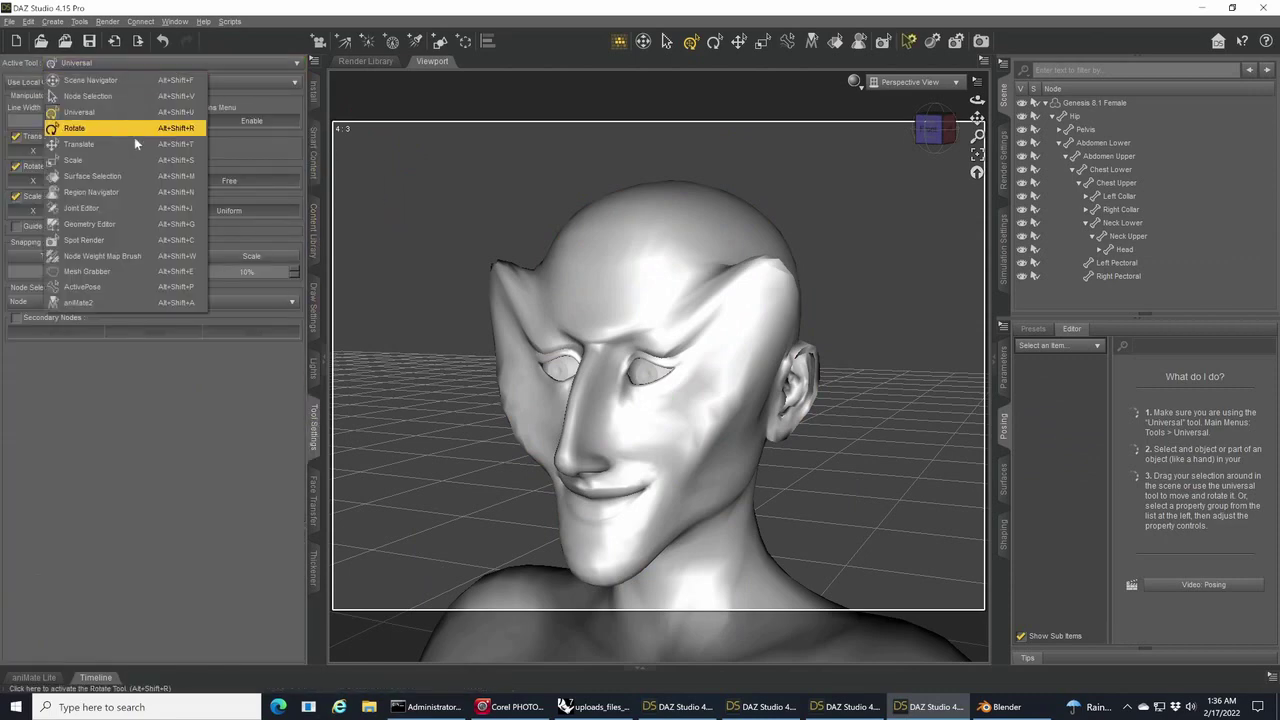
left_click(110, 208)
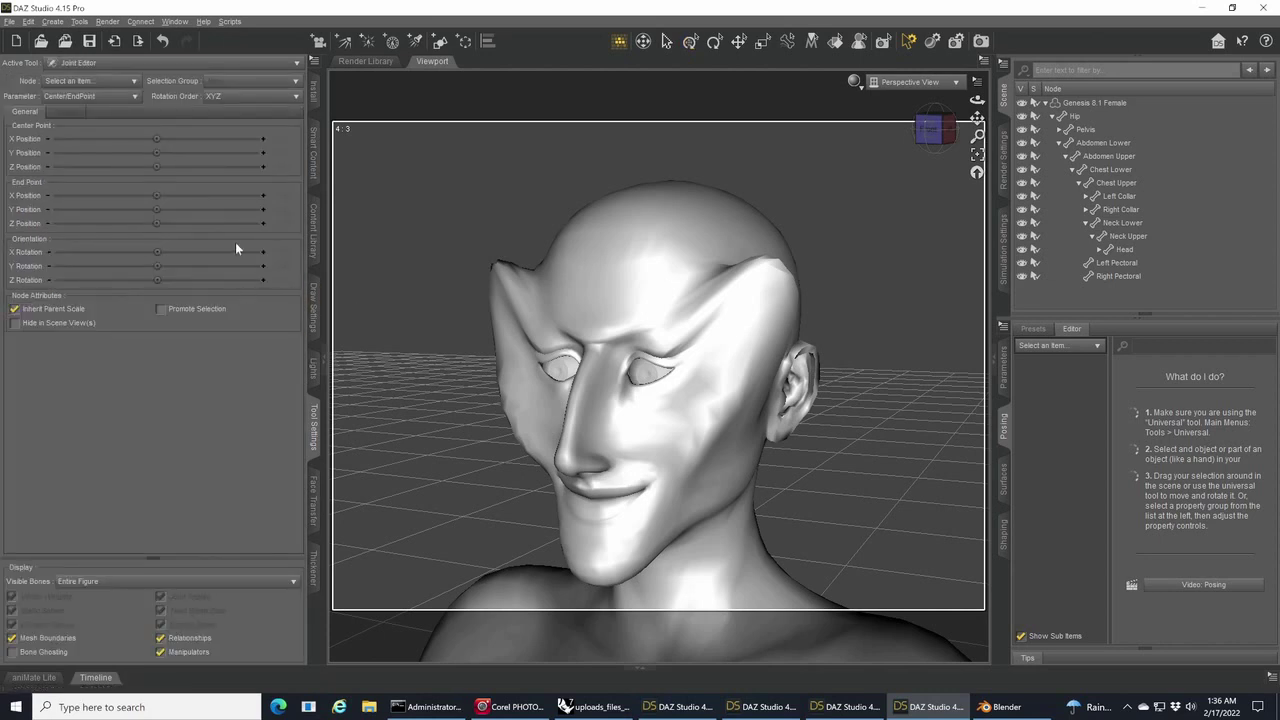
right_click(472, 201)
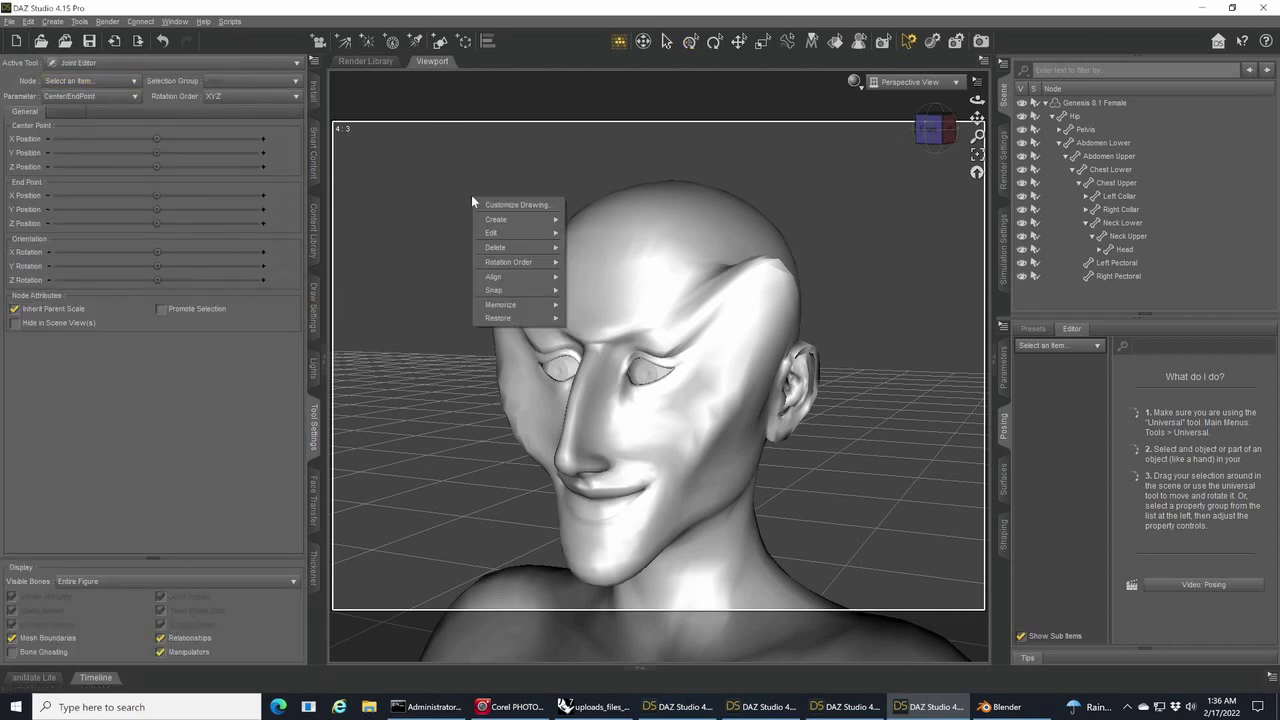
mouse_move(494, 236)
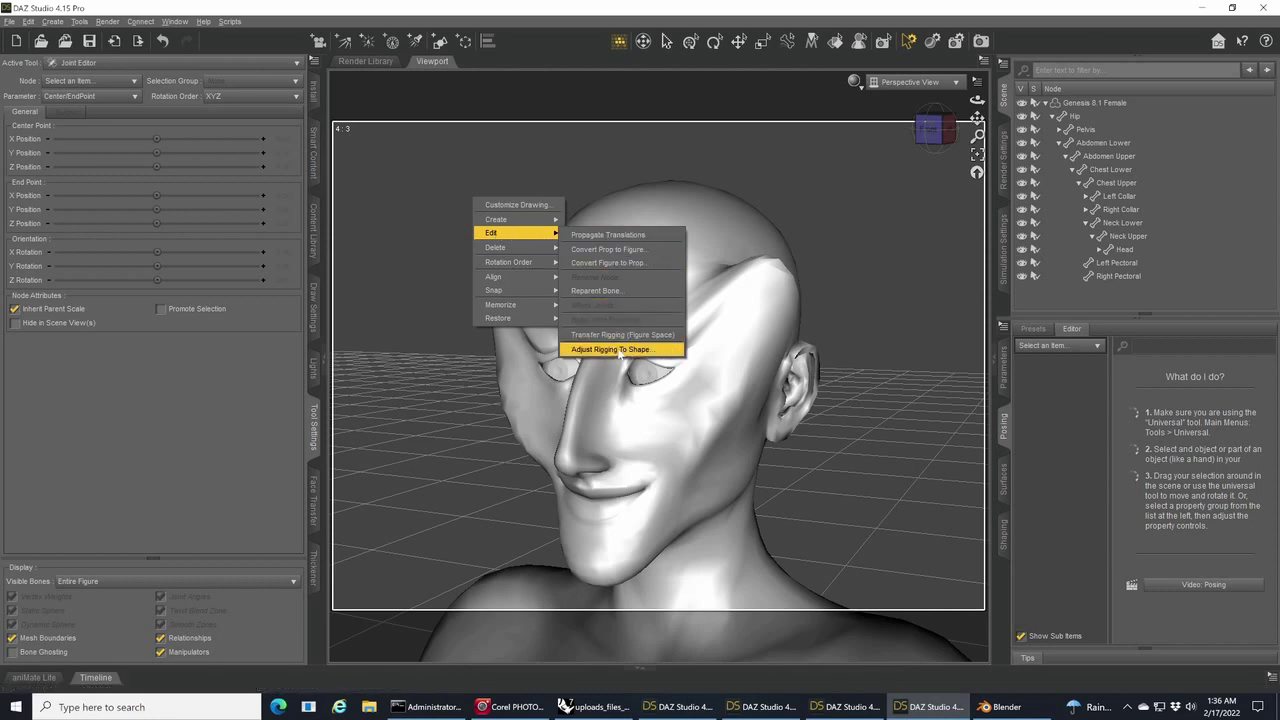
left_click(621, 350)
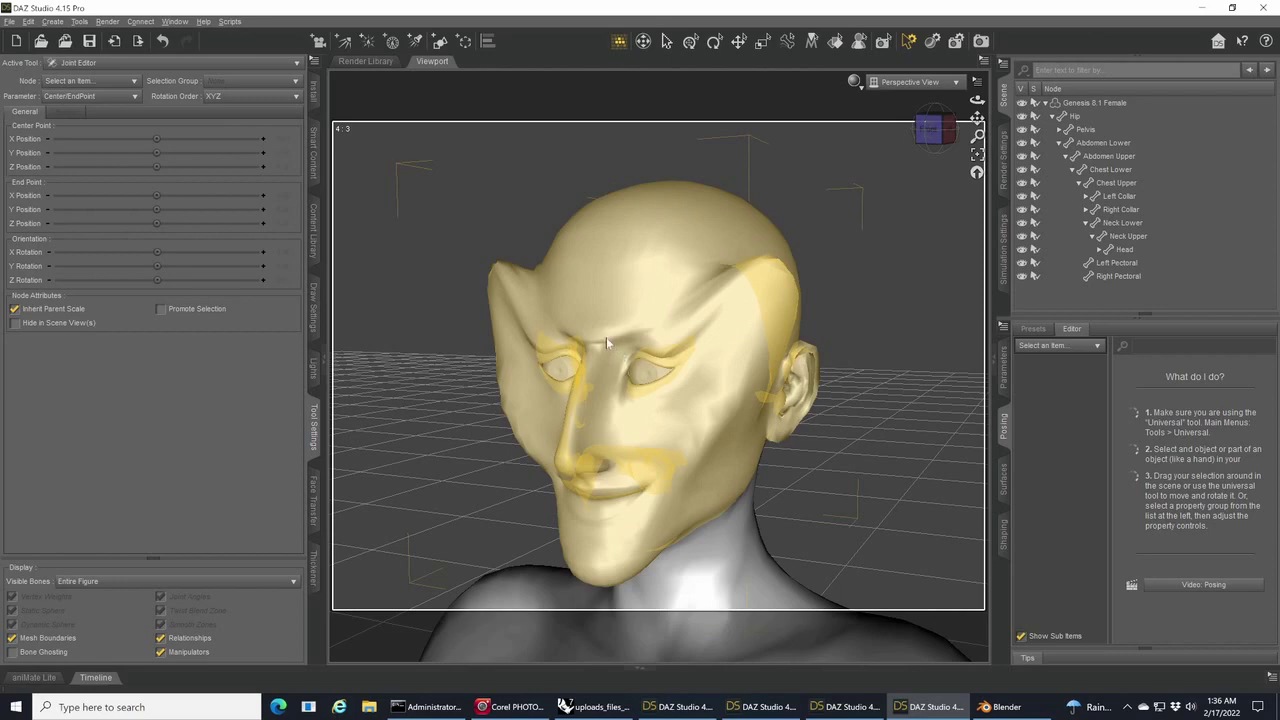
- With the head selected, run Adjust Rigging To Shape with Adjust Center Points and Adjust End Points enabled and Adjust Orientation off
left_click(677, 285)
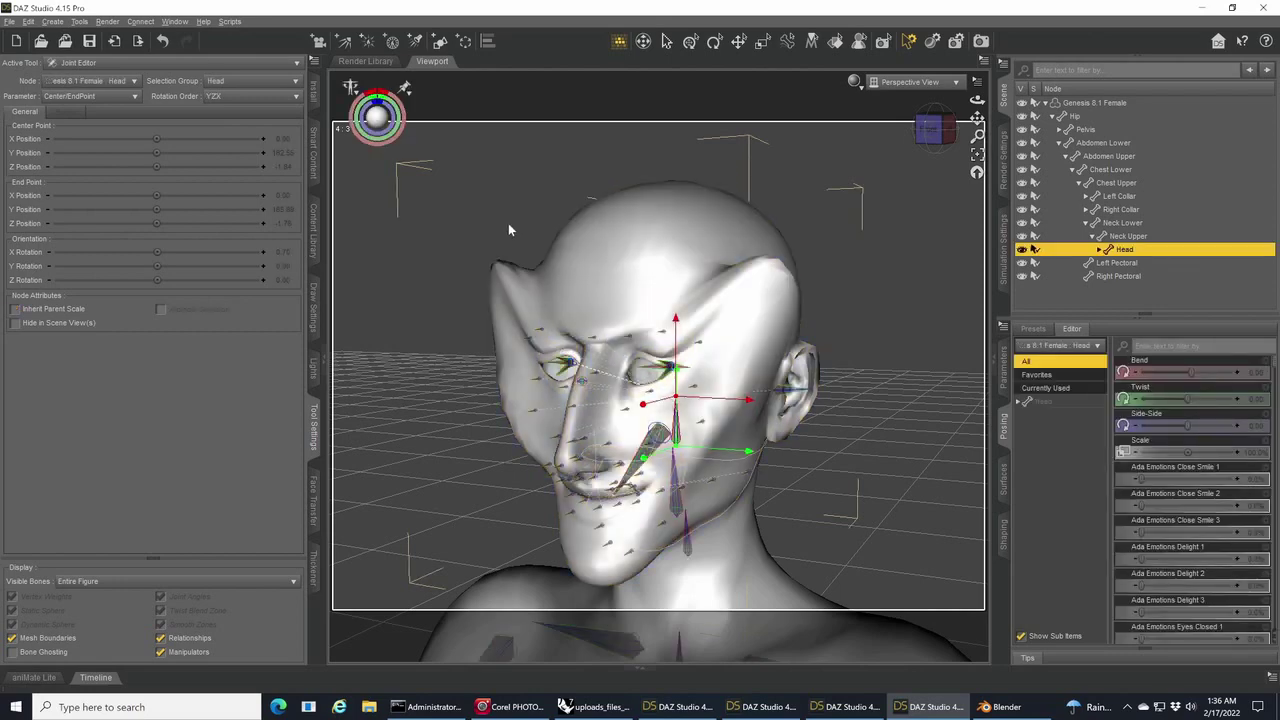
right_click(486, 174)
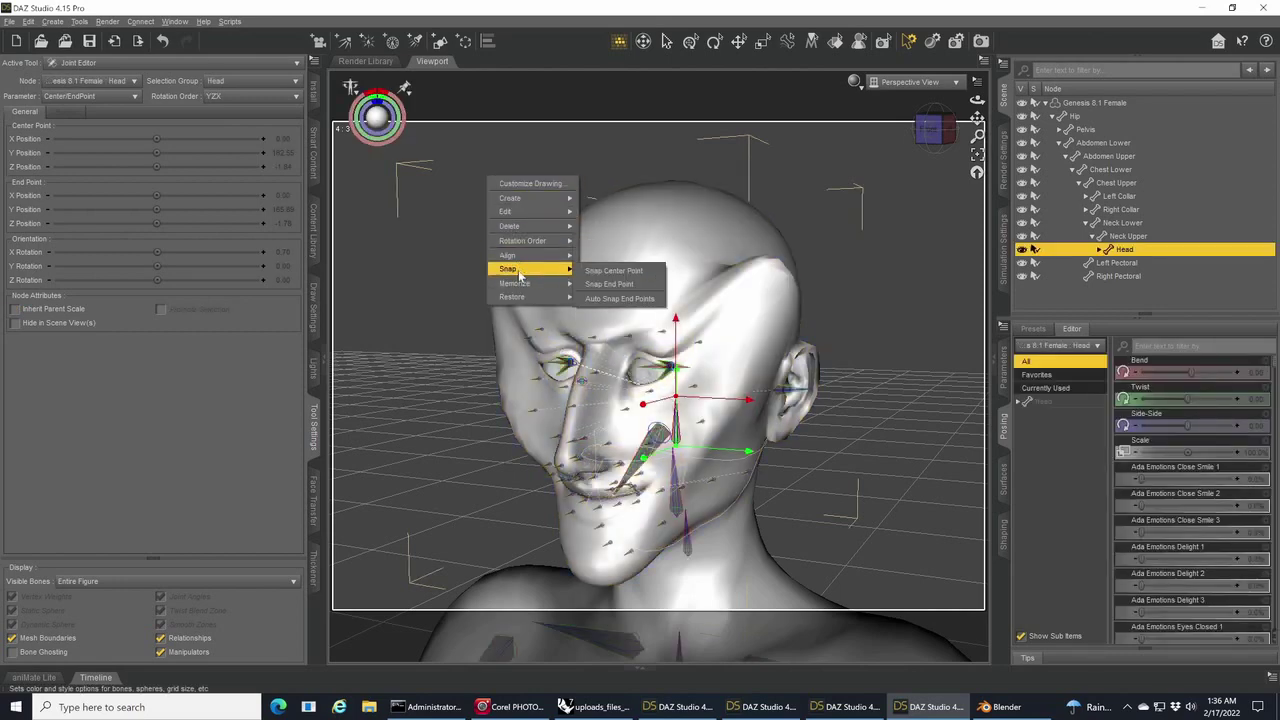
mouse_move(518, 213)
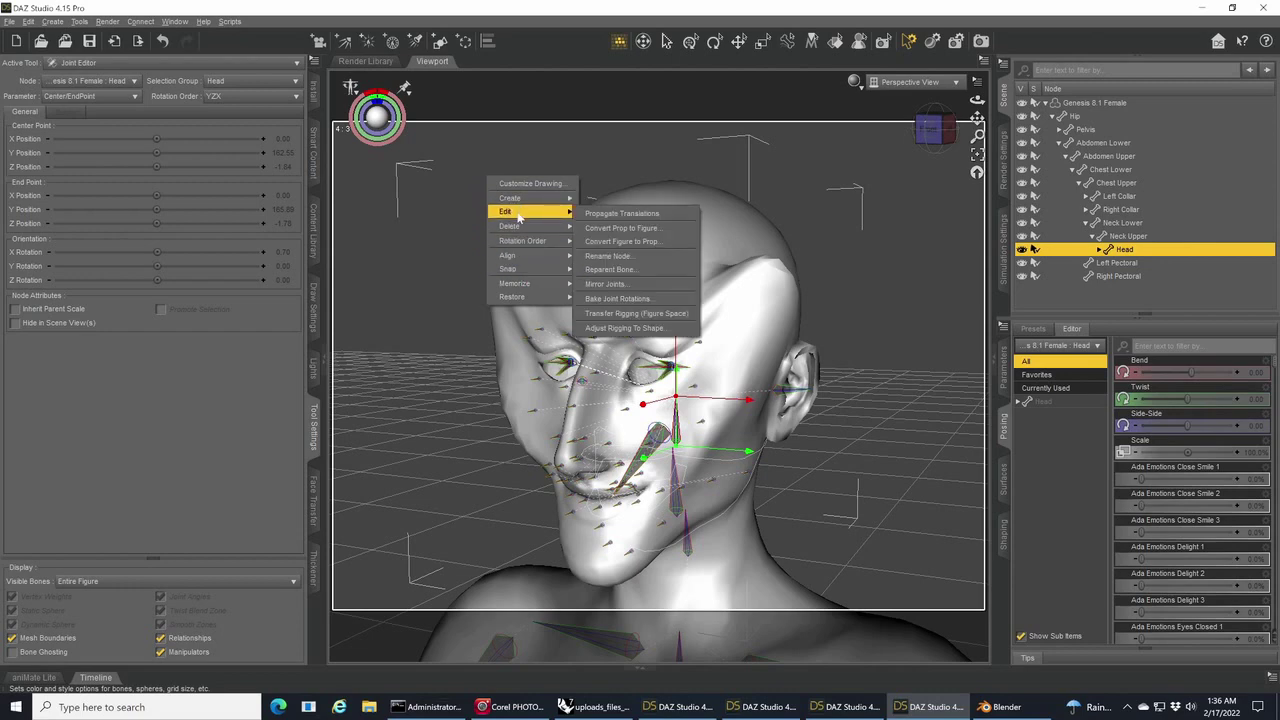
left_click(611, 329)
left_click_drag(647, 270, 889, 224)
left_click_drag(846, 385, 846, 586)
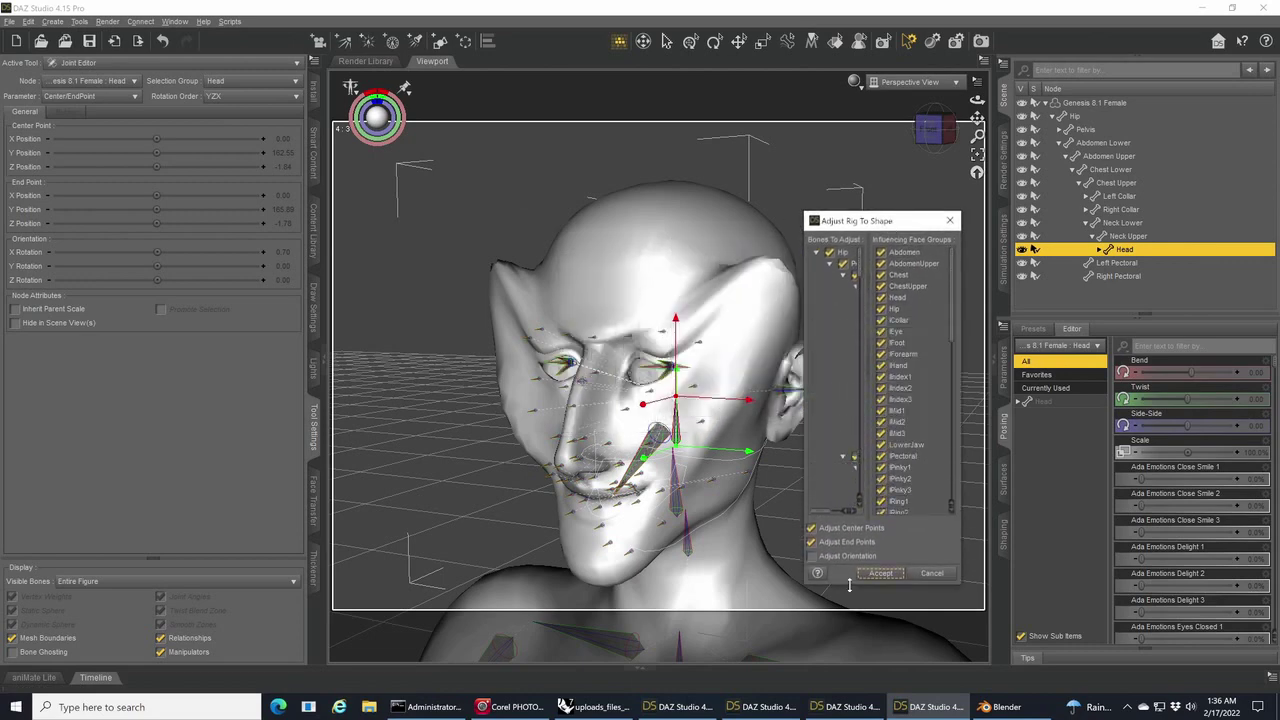
left_click(880, 574)
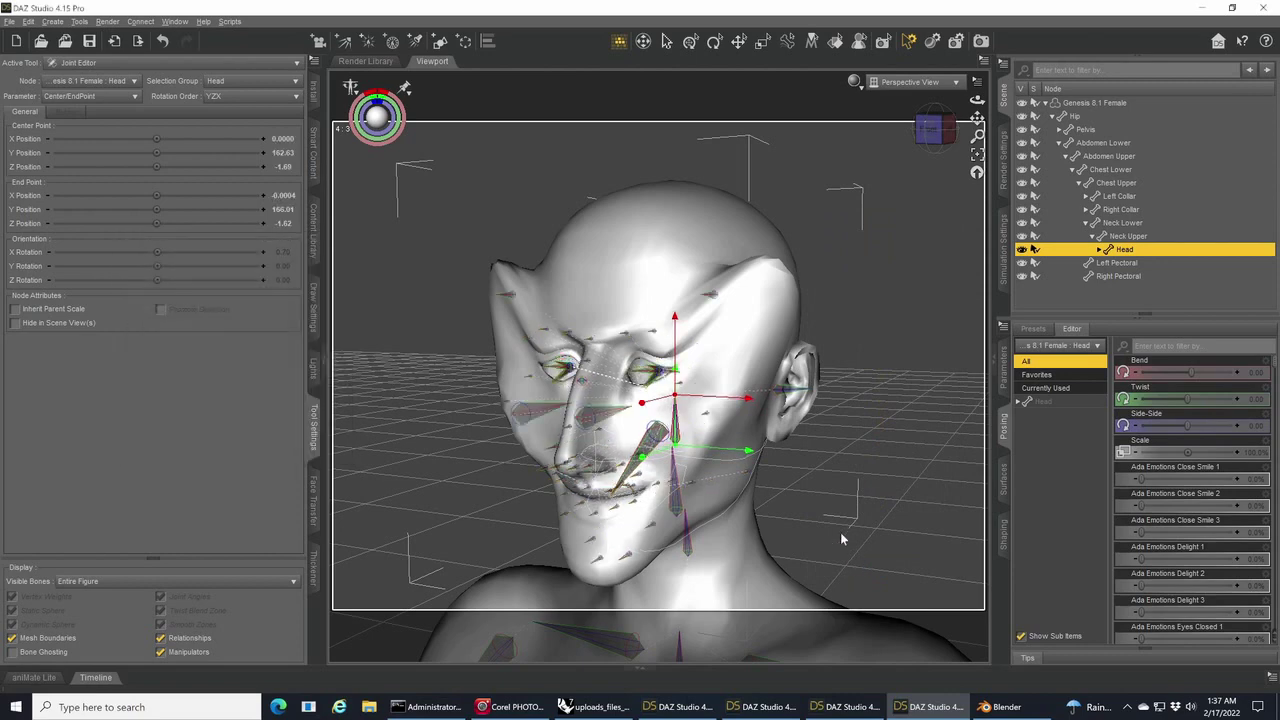
- Select the whole Genesis 8.1 Female figure and switch back to the Universal tool
left_click_drag(938, 128, 930, 138)
left_click(900, 204)
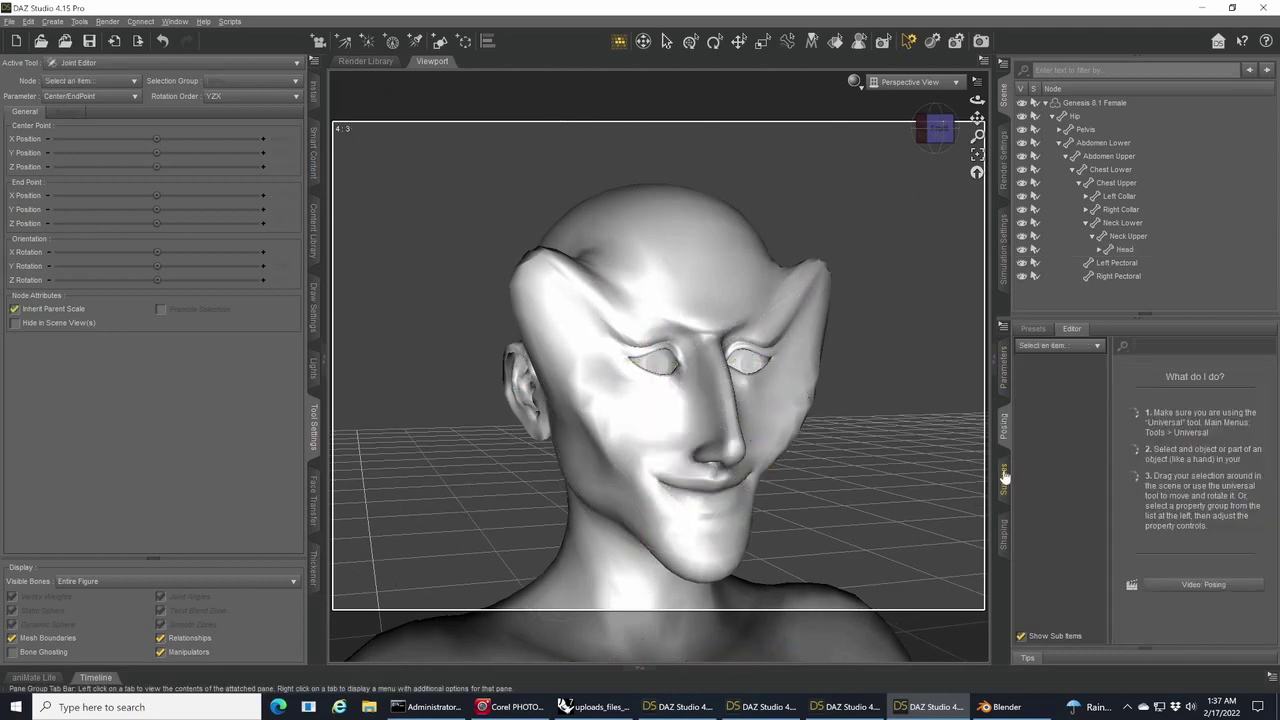
left_click(1092, 104)
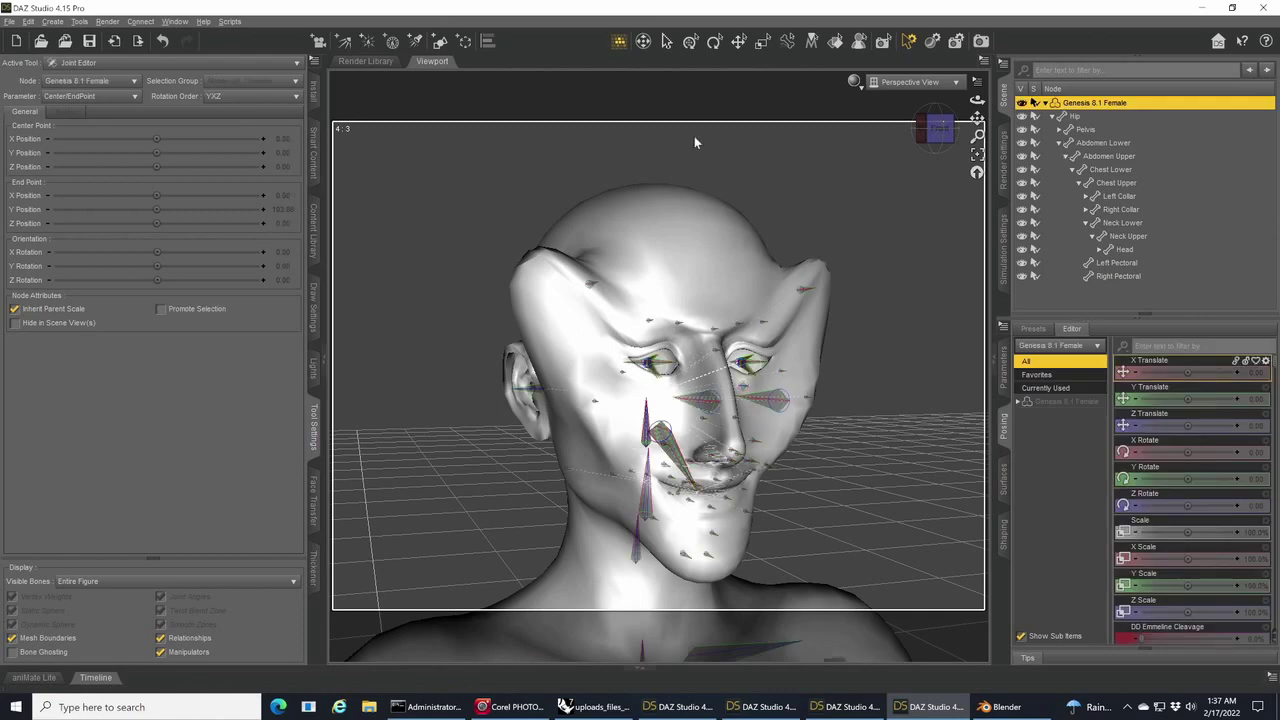
left_click(690, 41)
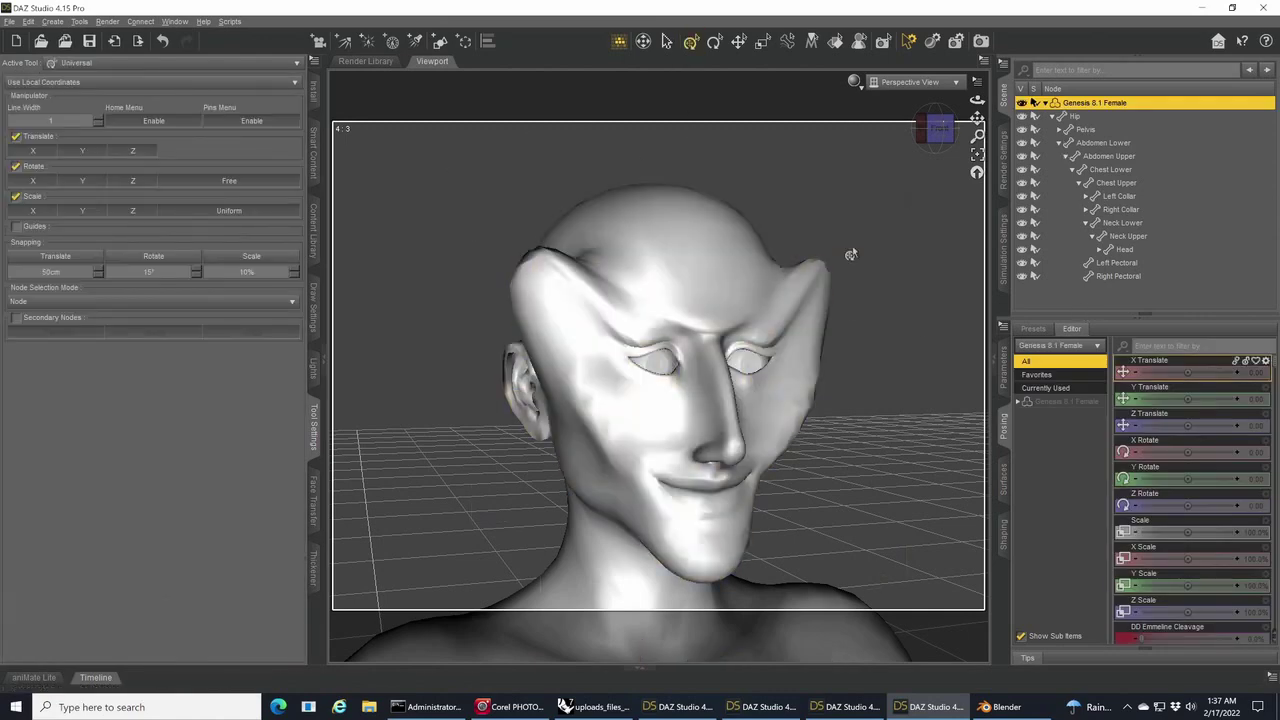
- Try the Fortunate - Happy 02 Khemsit 8 expression at about 91% and Happy 05 at about 69%, resetting each to zero
left_click(1135, 346)
scroll(1177, 409, "down", 15)
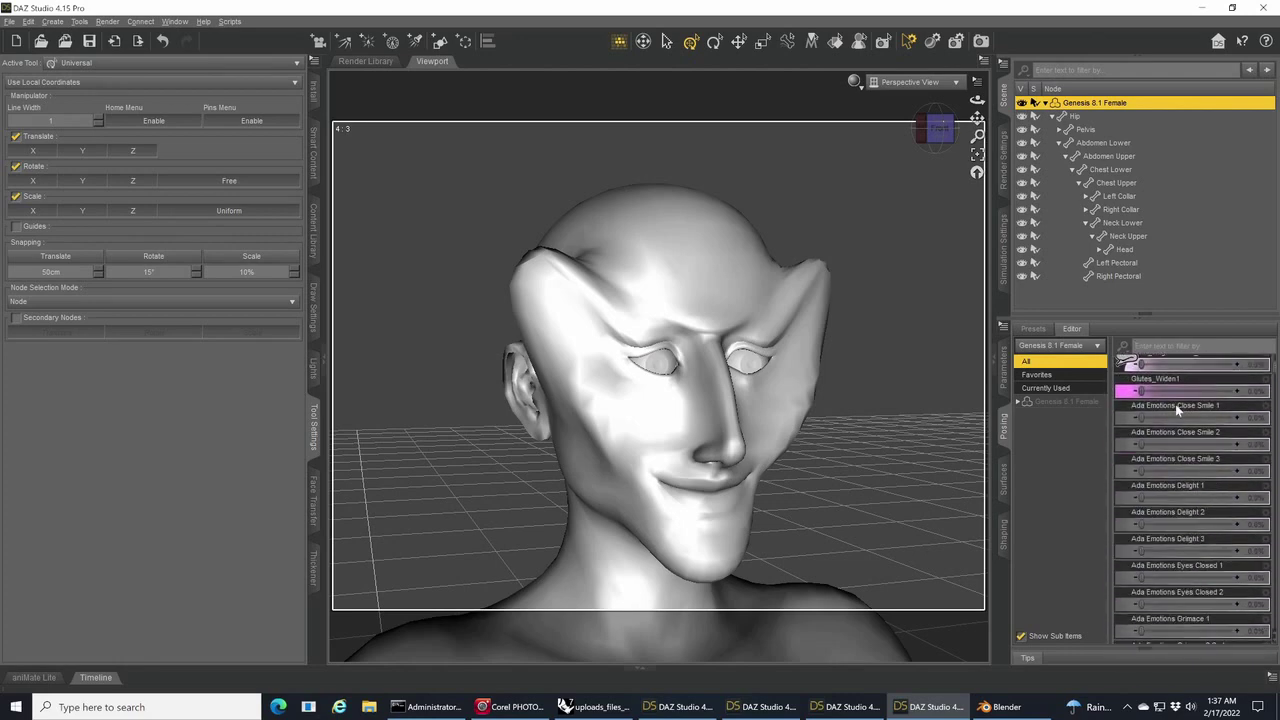
scroll(1177, 409, "down", 10)
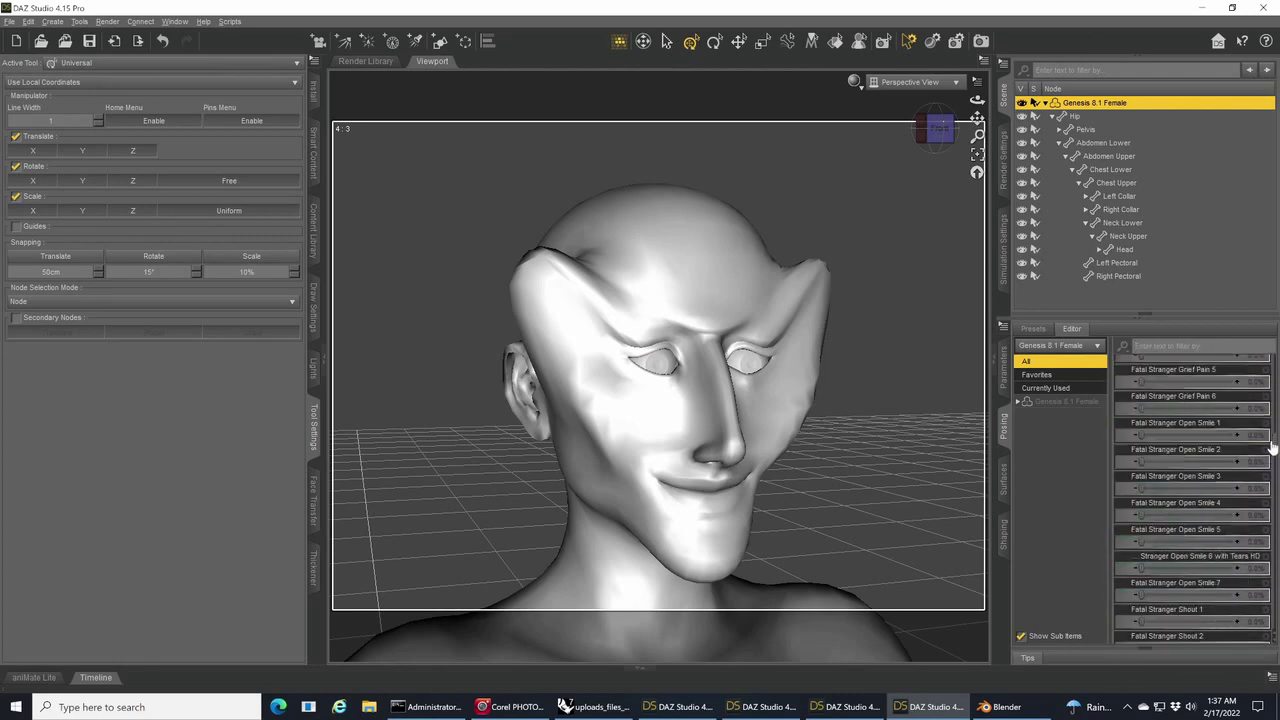
scroll(1272, 447, "down", 5)
left_click_drag(1141, 465, 1247, 467)
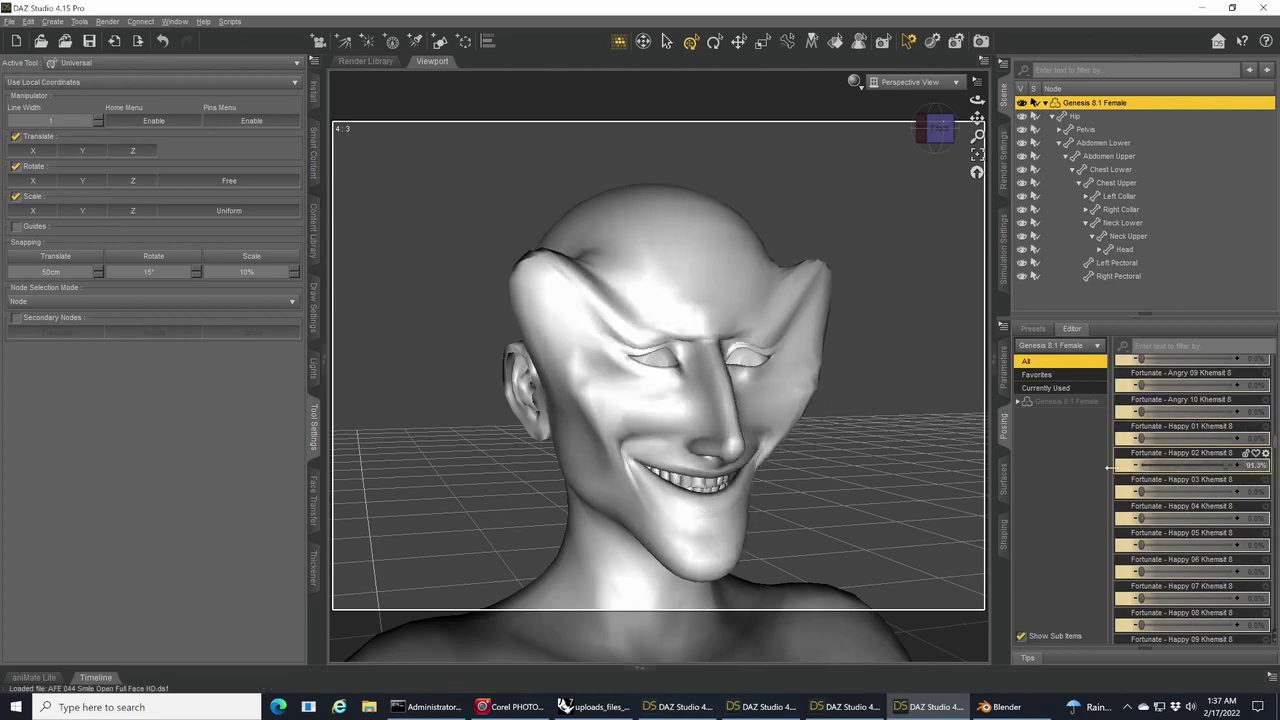
left_click_drag(1111, 467, 1106, 491)
left_click_drag(1140, 545, 1205, 544)
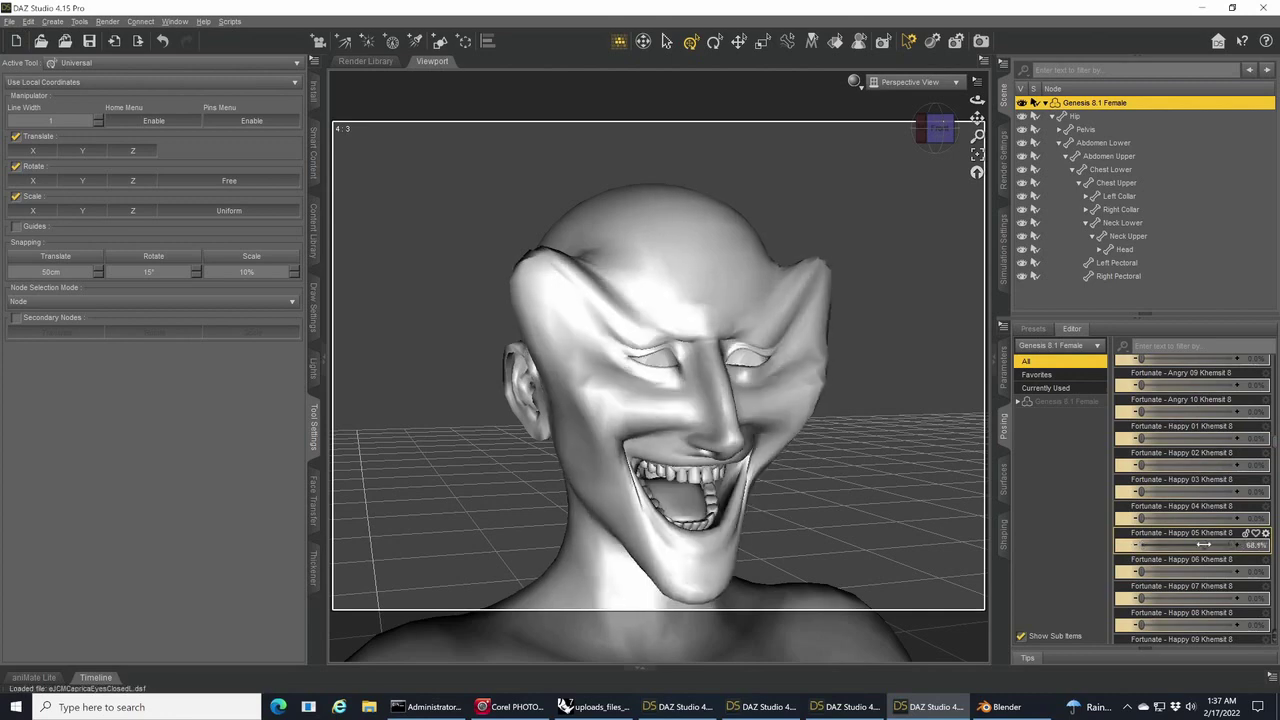
scroll(1182, 507, "down", 10)
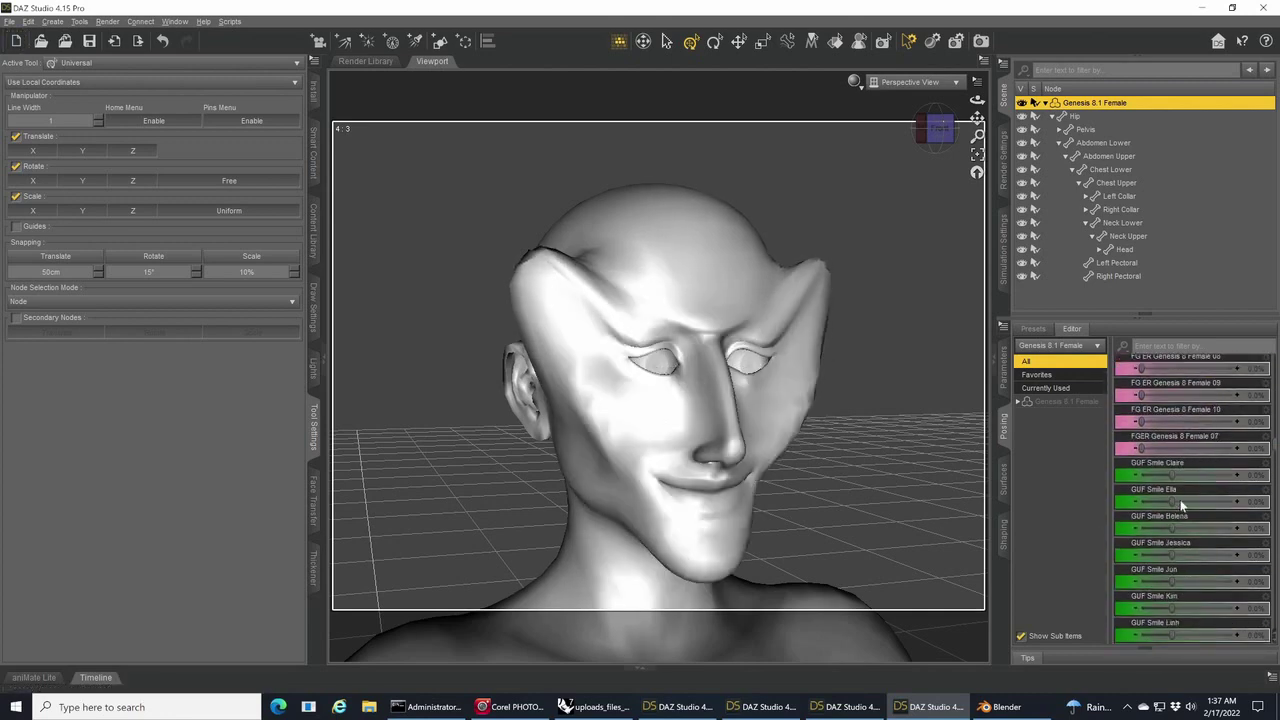
- Filter the figure's posing controls by "fata" and try the Fatal Stranger Open Smile 5 and Shout 1 expressions, returning both to zero
scroll(1180, 505, "down", 2)
left_click(1182, 346)
type("fata")
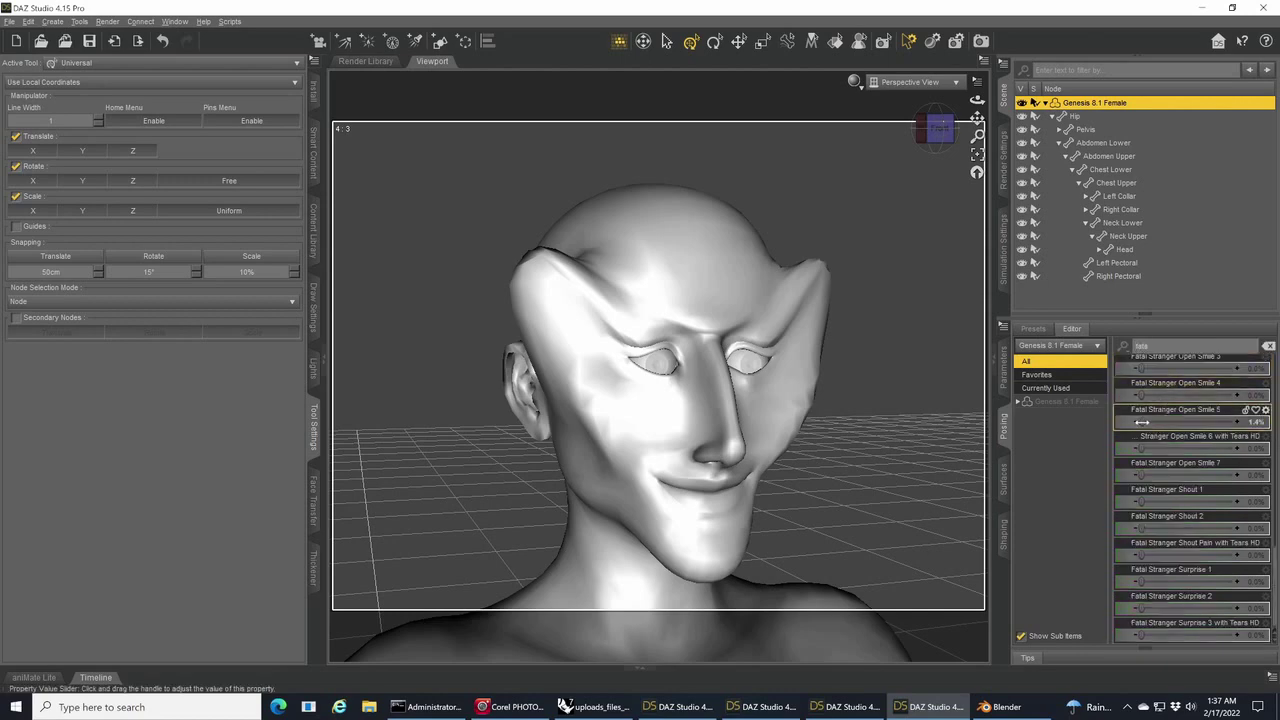
left_click_drag(1141, 422, 1087, 420)
mouse_move(1139, 503)
left_mouse_down()
mouse_move(1222, 503)
mouse_move(1128, 501)
left_mouse_up()
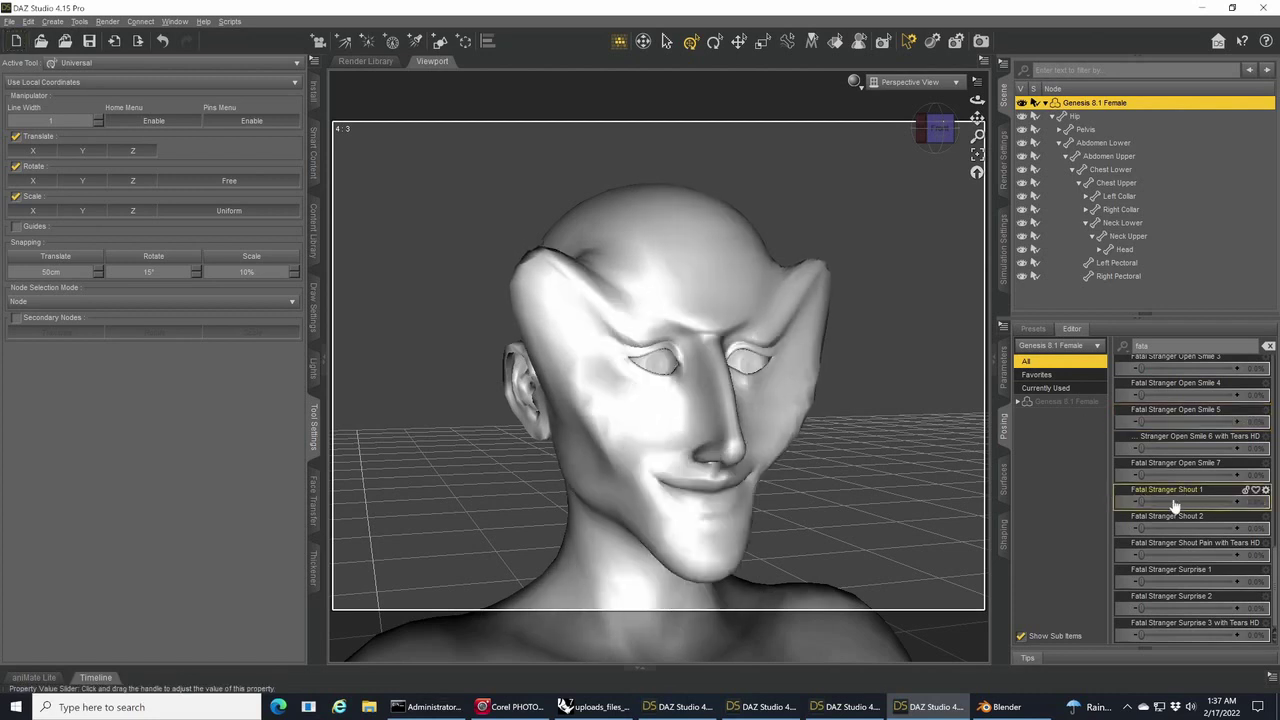
- Set the Fatal Stranger Crazy Rage 2 expression to 100%
scroll(1163, 516, "up", 5)
scroll(1163, 477, "up", 2)
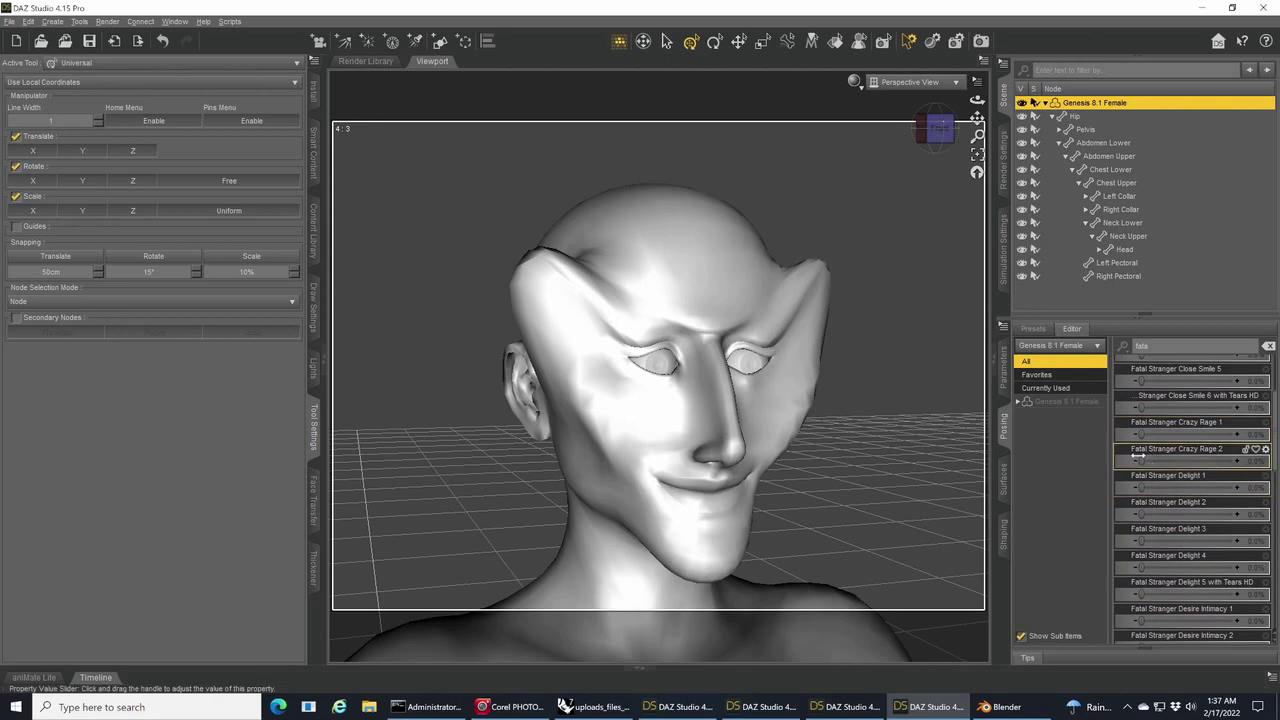
left_click_drag(1140, 461, 1232, 459)
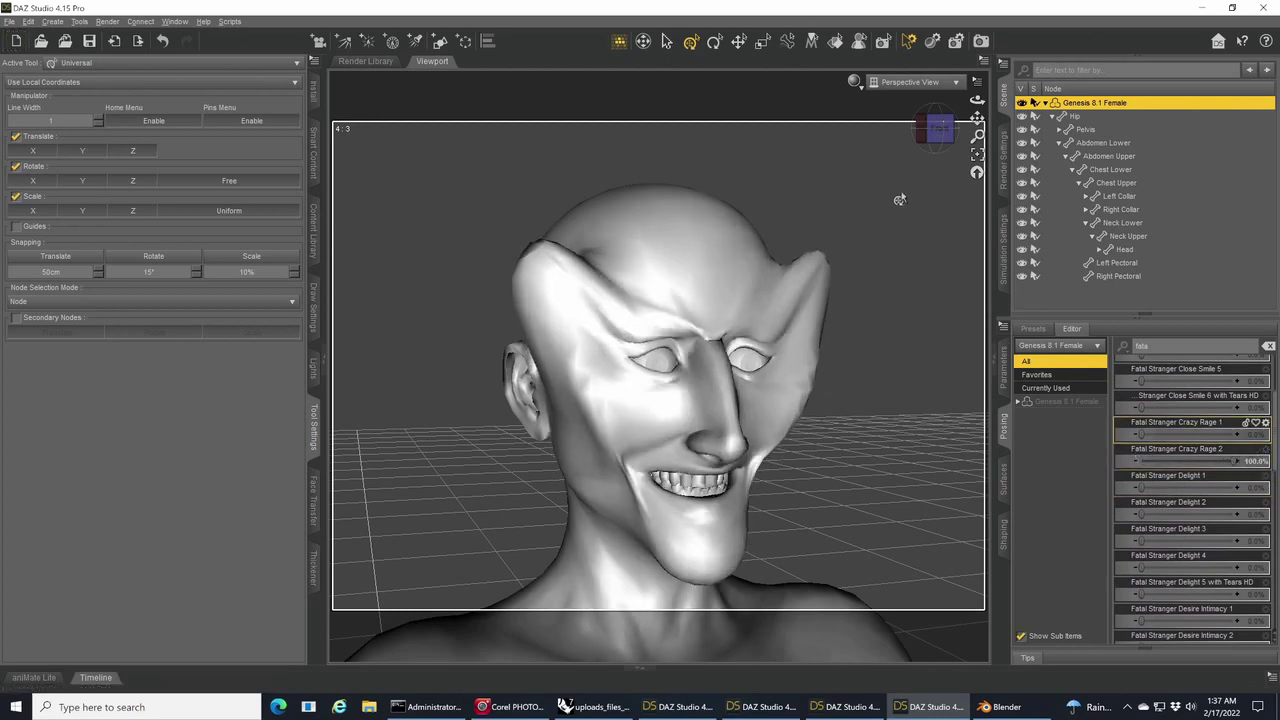
- Preview the face in the Texture Shaded draw style, and switch the viewport to NVIDIA Iray
left_click(853, 81)
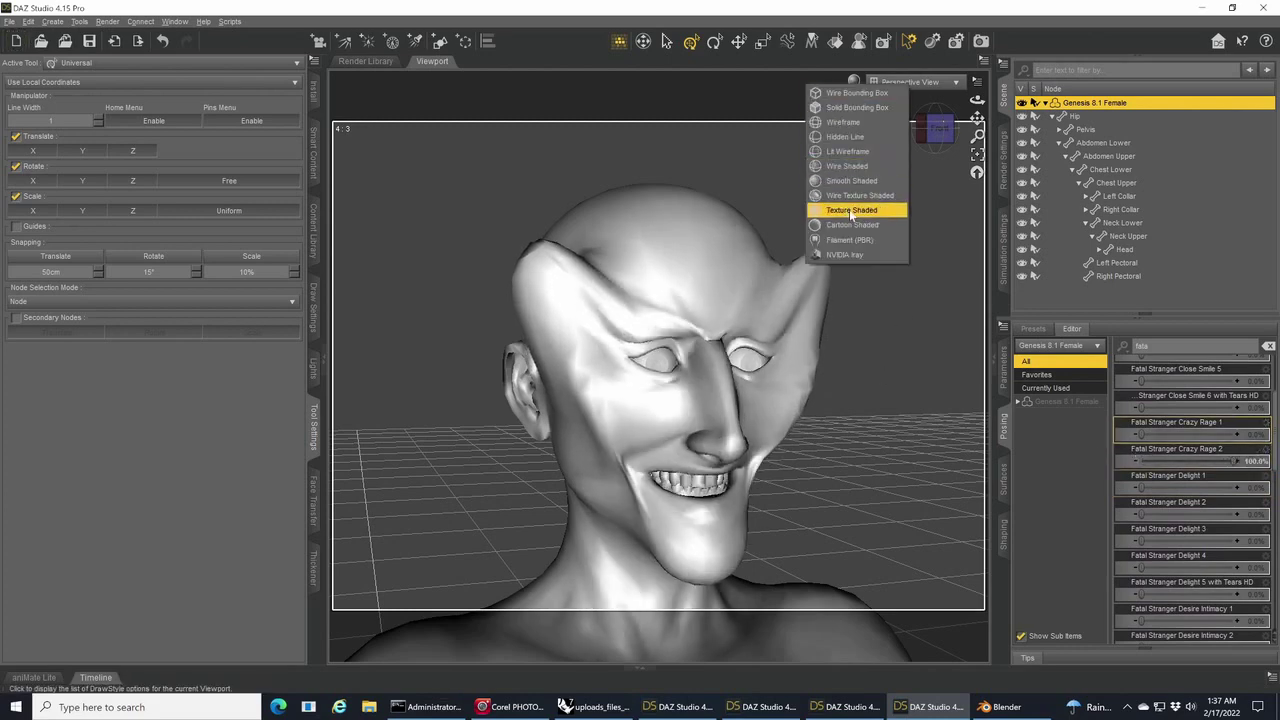
left_click(869, 212)
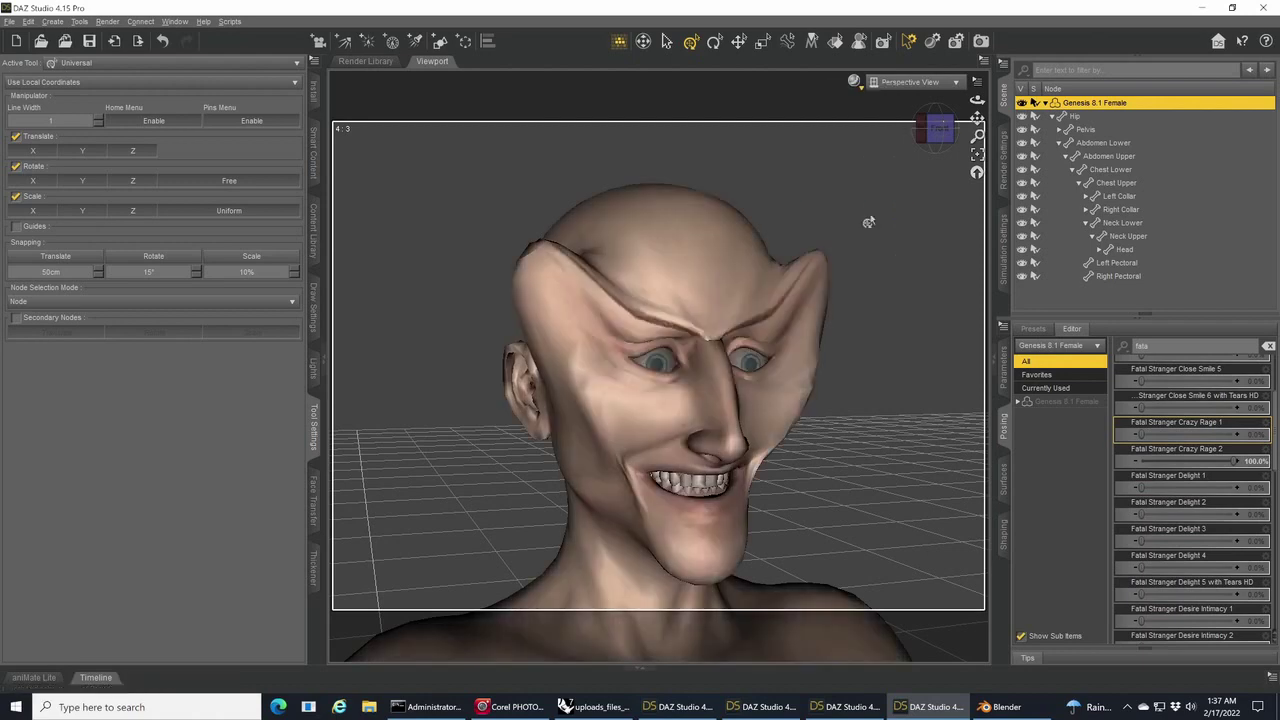
left_click(932, 130)
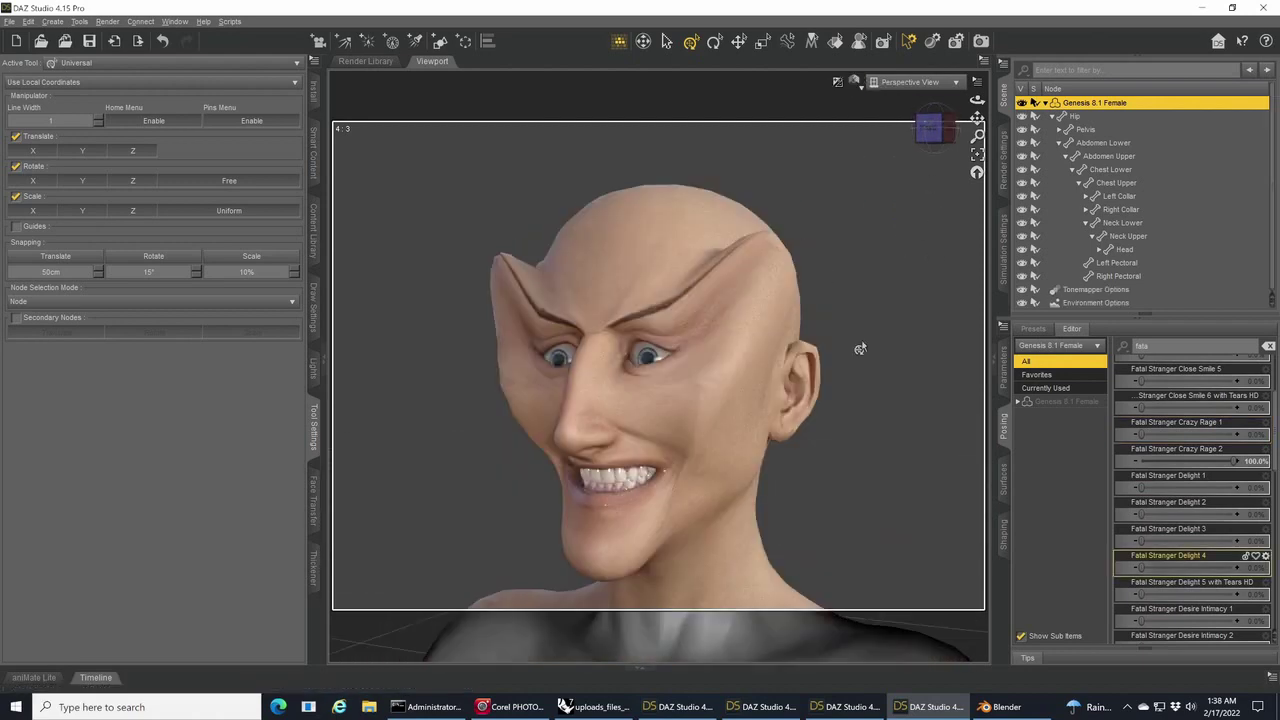
- Filter the posing controls by "look" and set Eye Look Side-Side to -100%
left_click(1121, 347)
type("look")
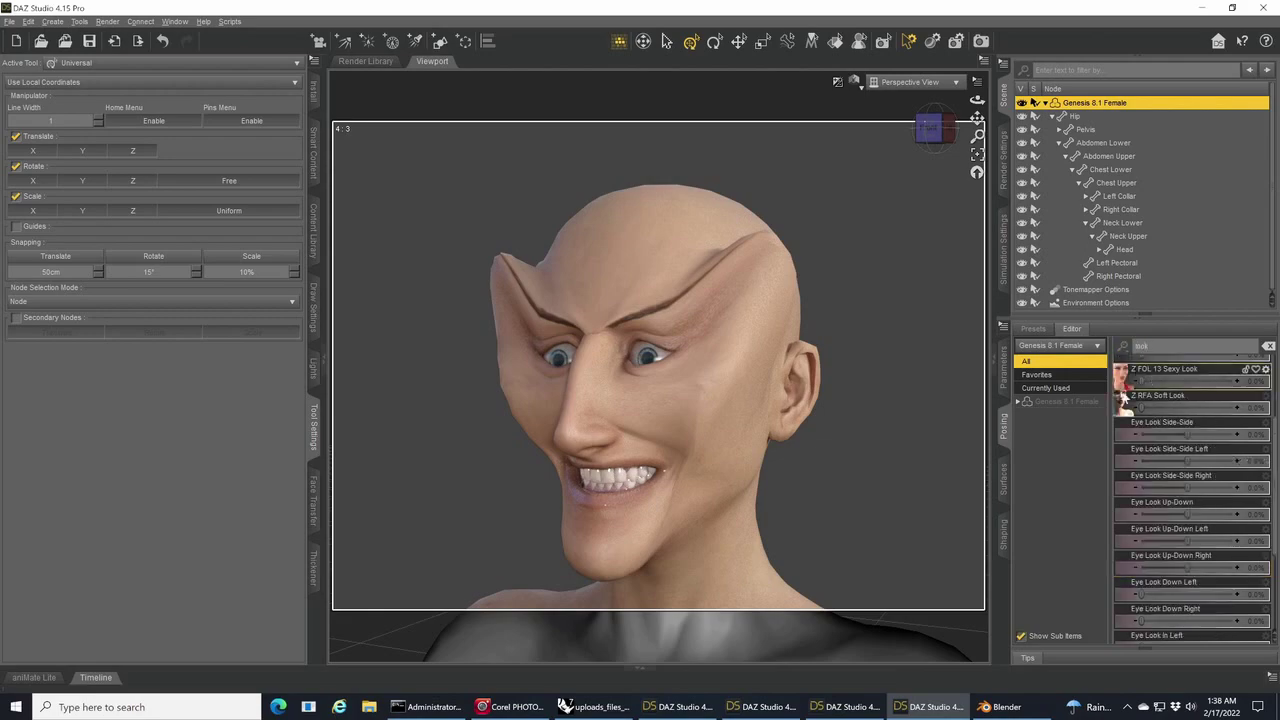
left_click_drag(1187, 436, 1120, 433)
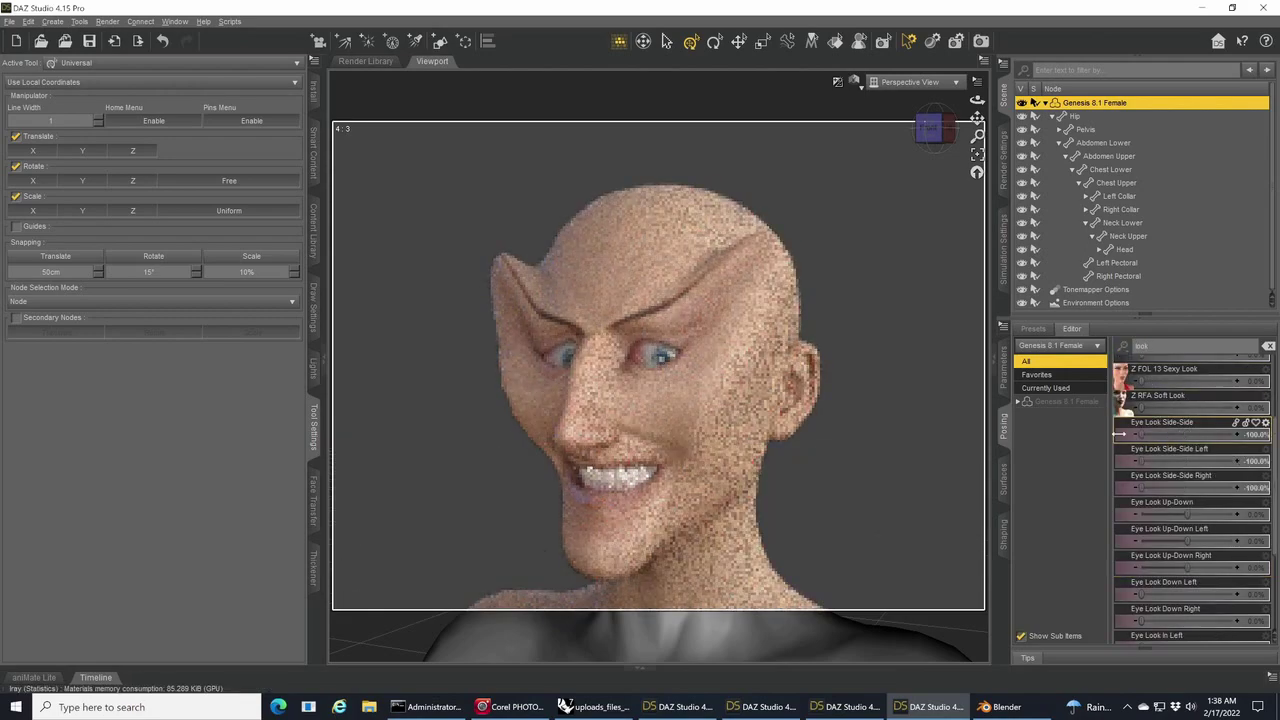
- Try Eye Look Side-Side at 100% with the head viewed from both sides, and reduce it to about 20.3%
left_click_drag(1220, 428, 1273, 426)
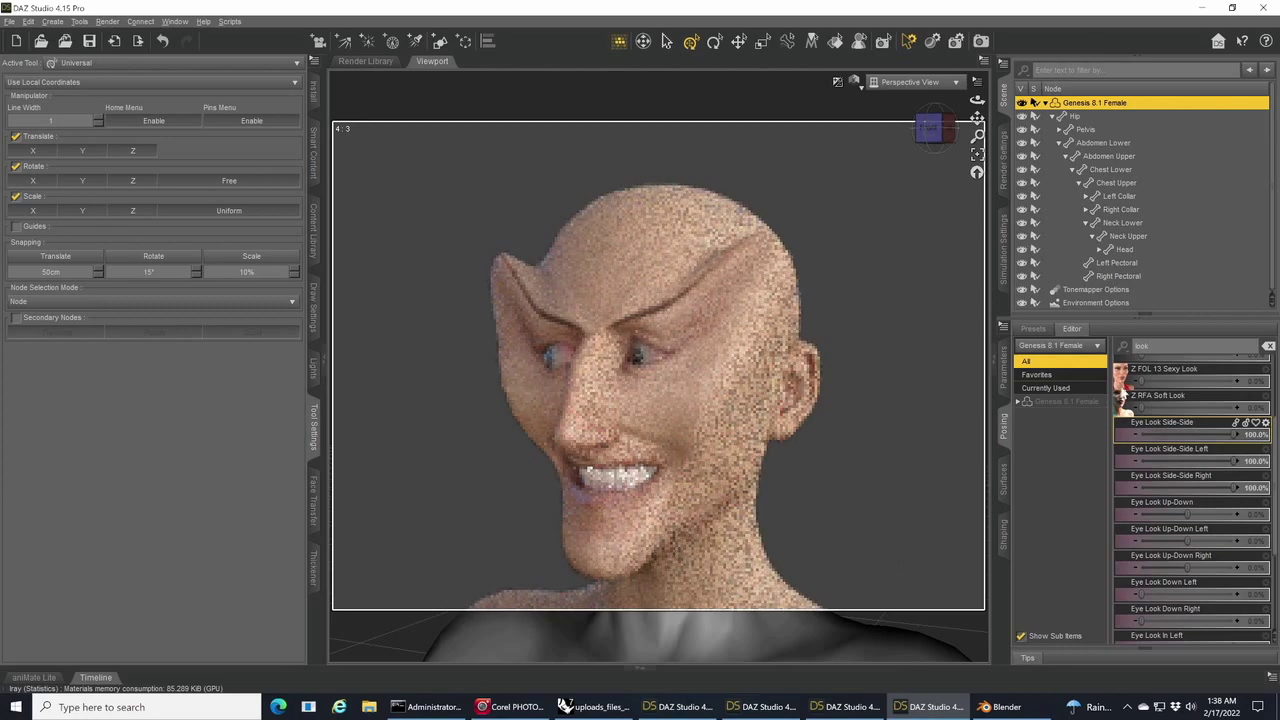
left_click(928, 128)
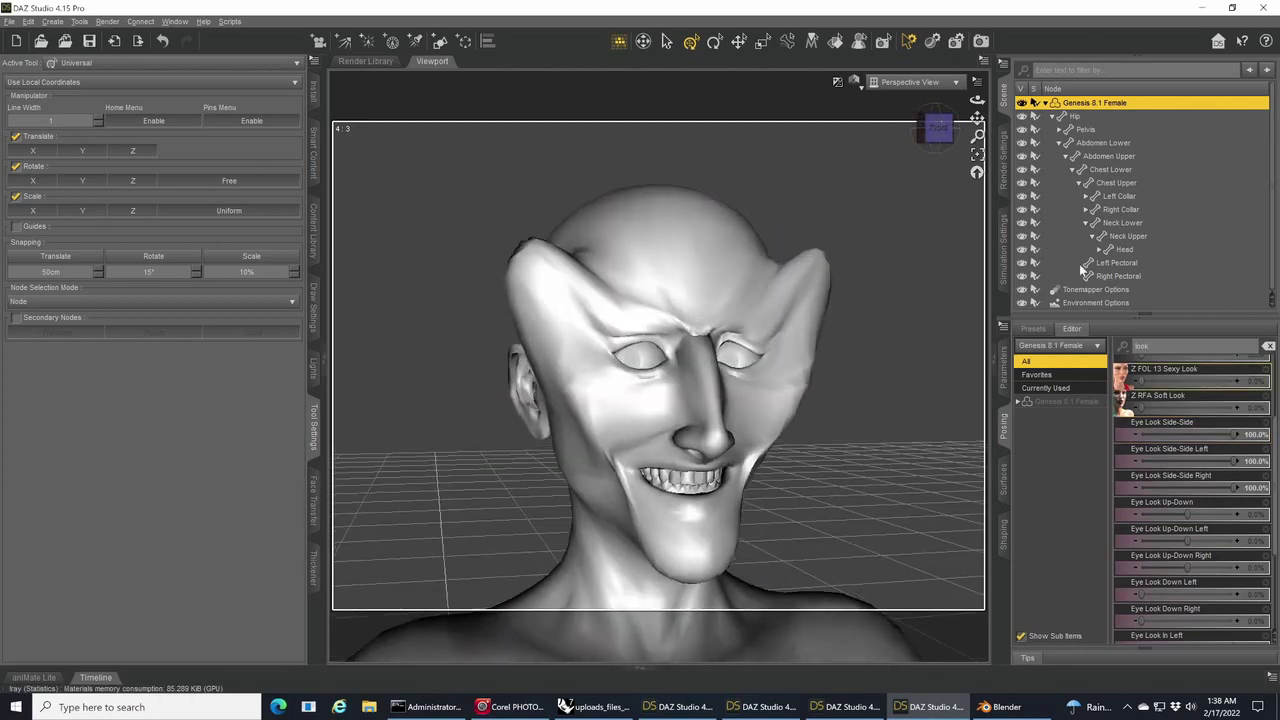
left_click_drag(1231, 434, 1275, 423)
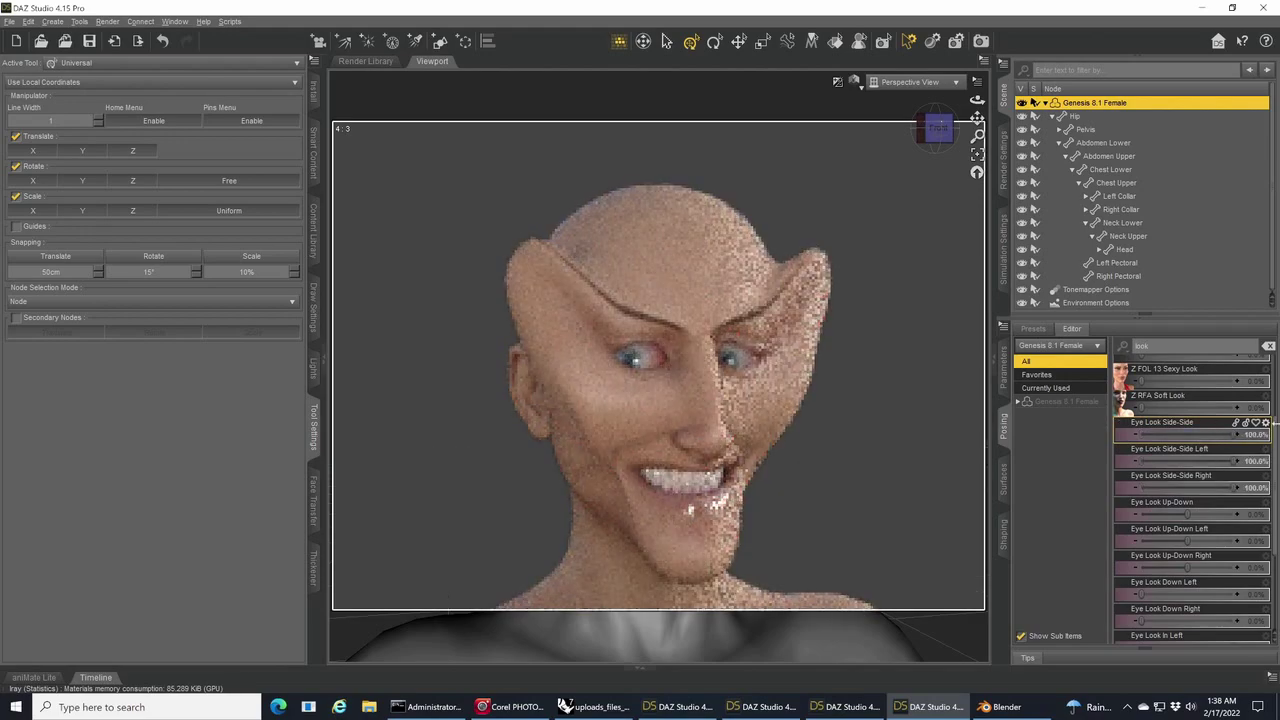
left_click_drag(1227, 434, 1165, 434)
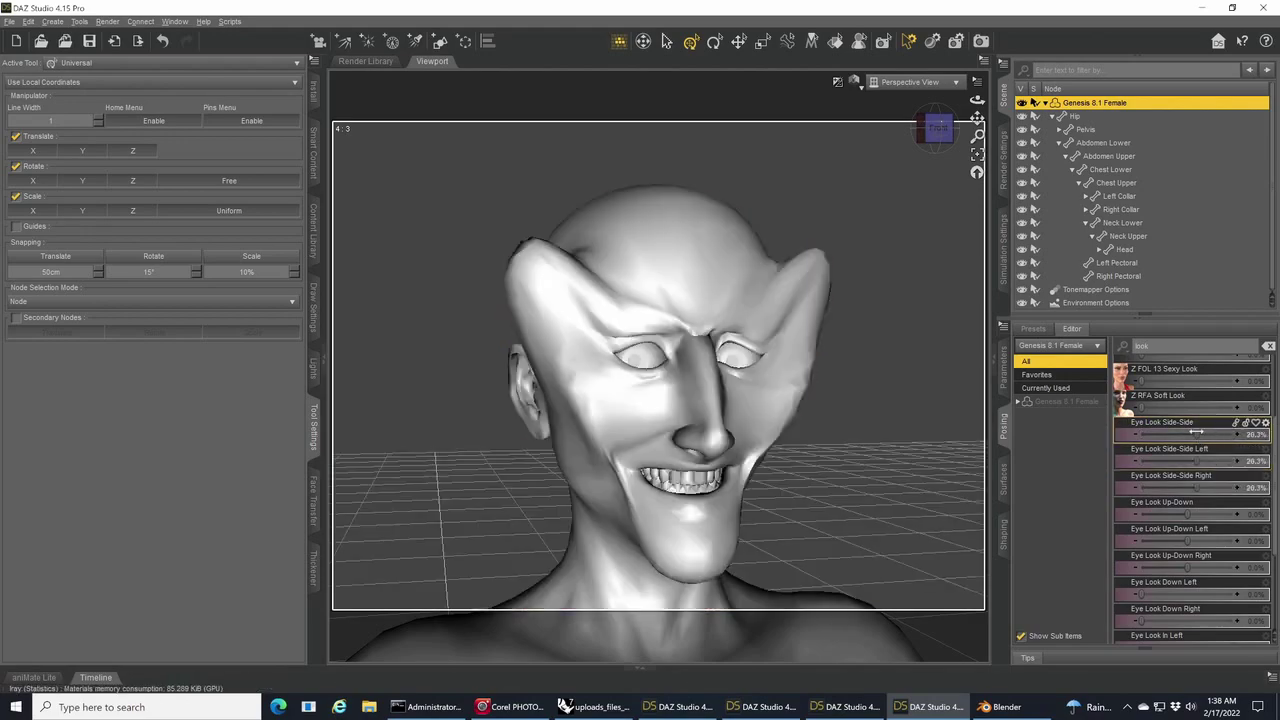
- Set Eye Look Up-Down to 100% for both eyes
scroll(1171, 552, "down", 1)
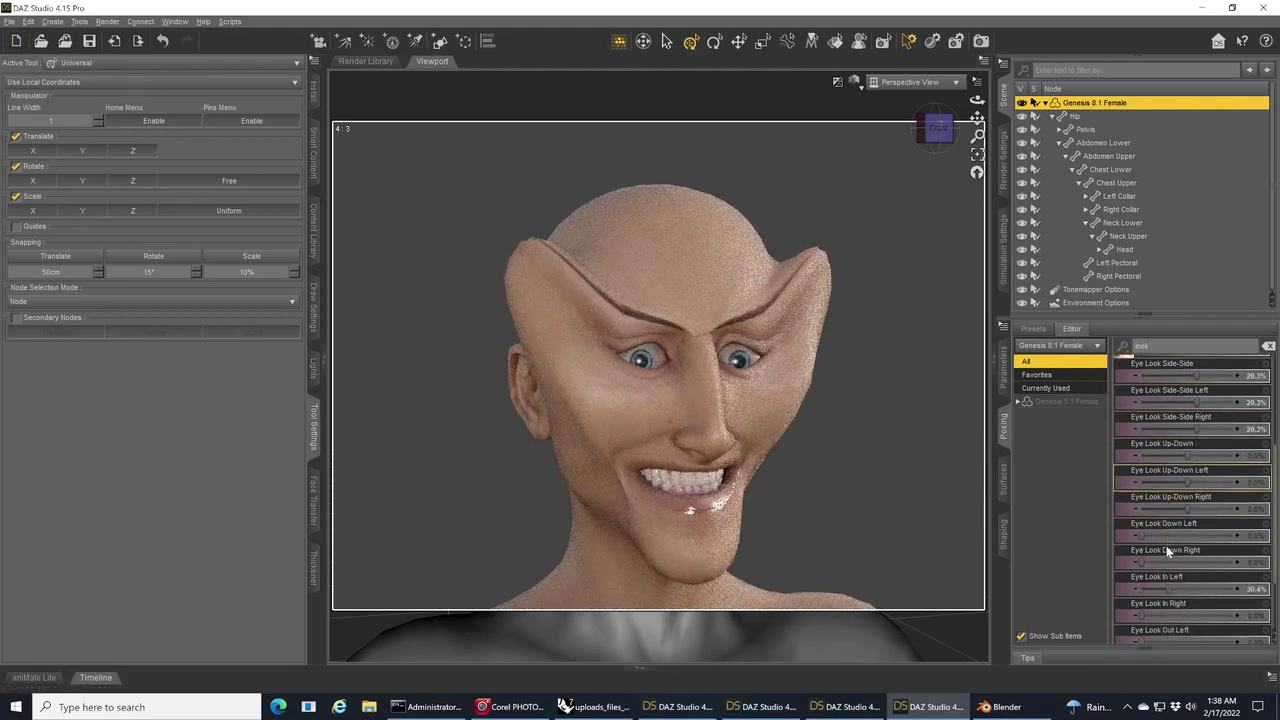
scroll(1167, 542, "up", 1)
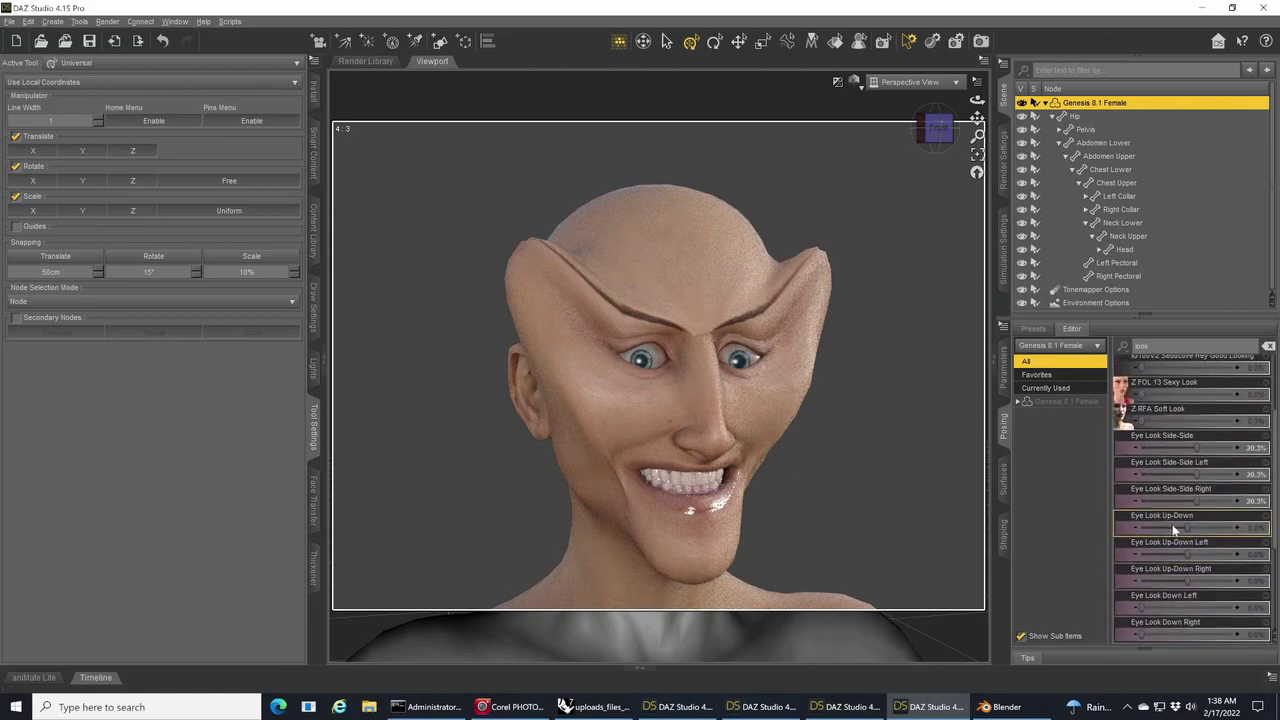
left_click_drag(1170, 528, 1272, 518)
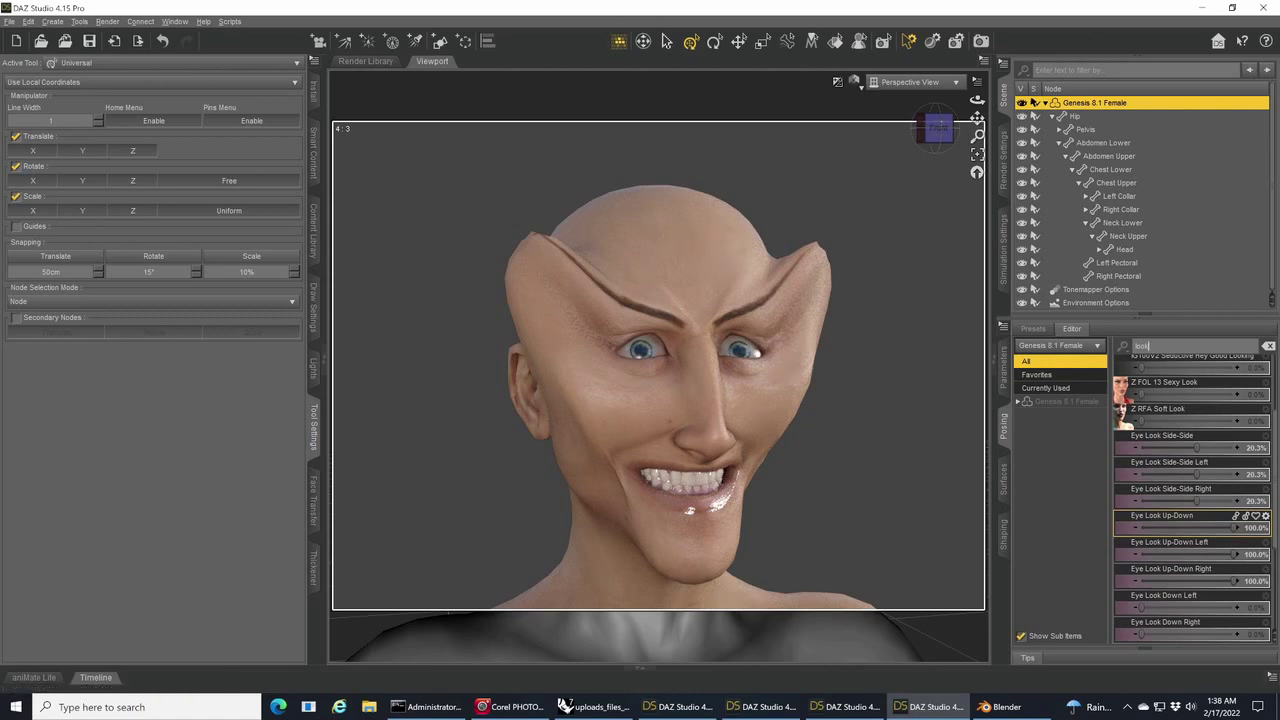
- Filter the posing controls by "jaw" and set Jaw Recess, Jaw Below Up Down and Jaw Open to 100%
left_click_drag(1149, 346, 1099, 346)
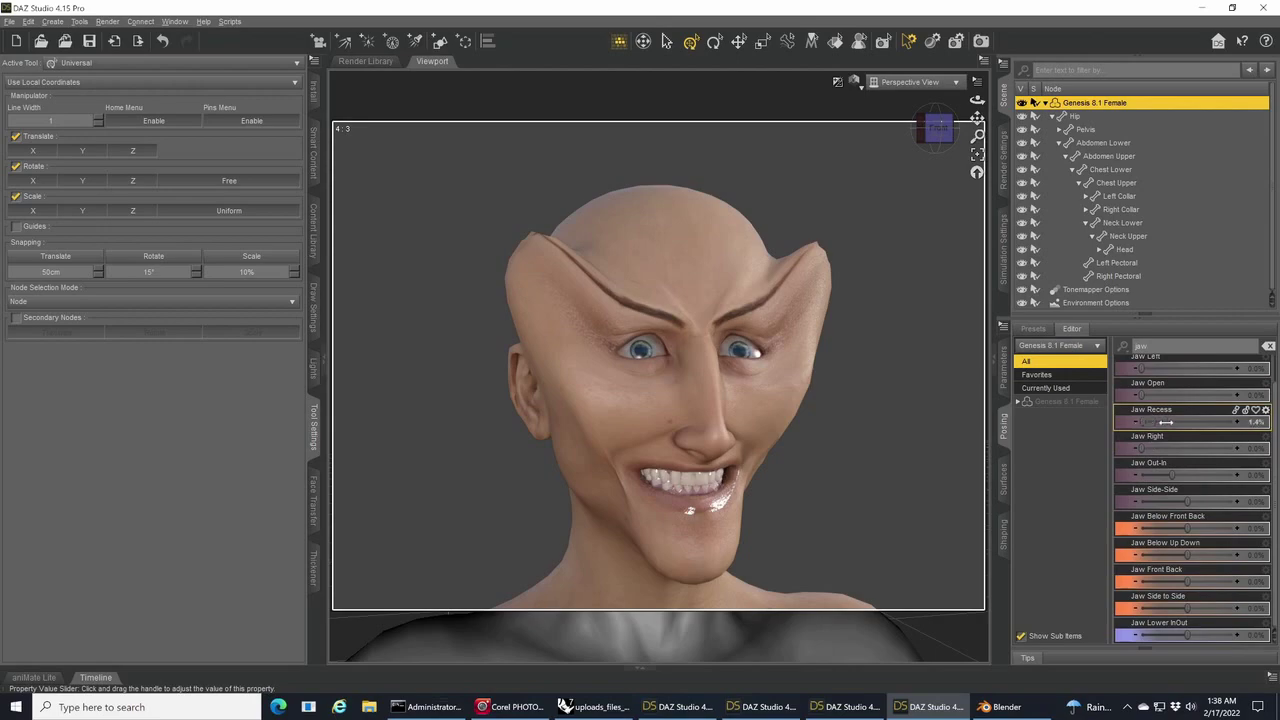
left_click_drag(1166, 422, 1274, 428)
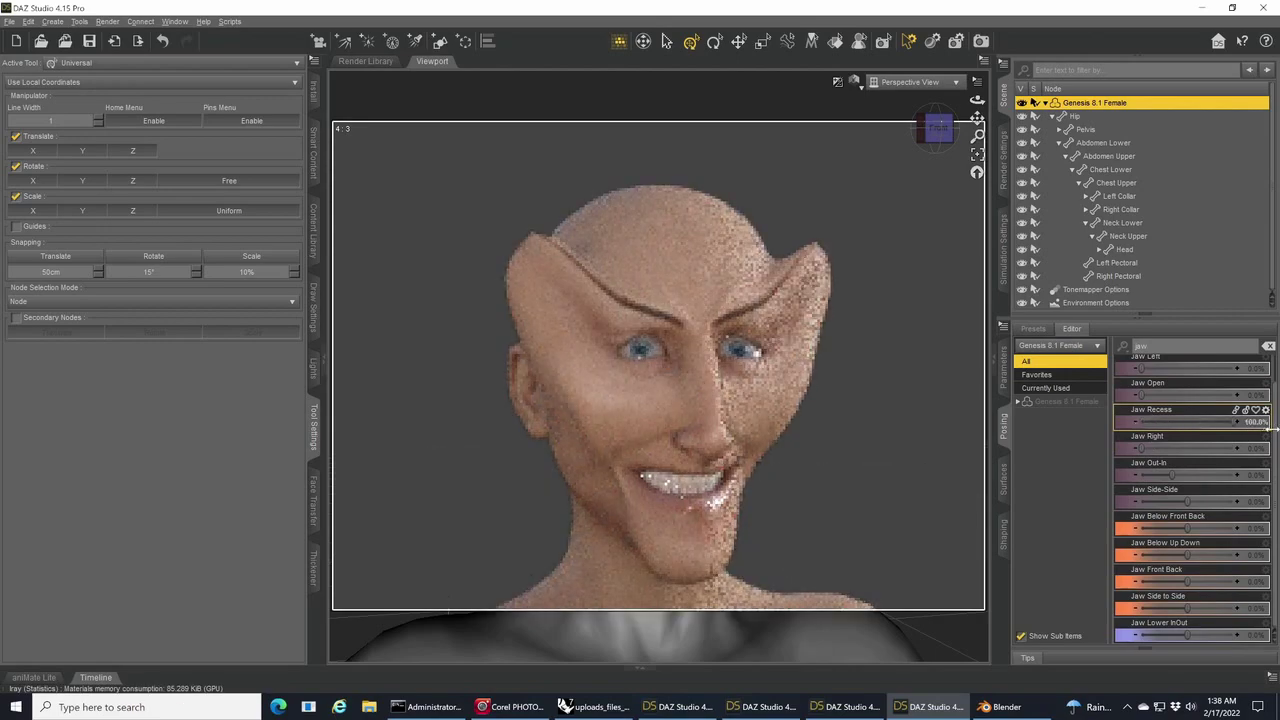
mouse_move(1184, 556)
left_mouse_down()
mouse_move(1150, 555)
mouse_move(1272, 555)
left_mouse_up()
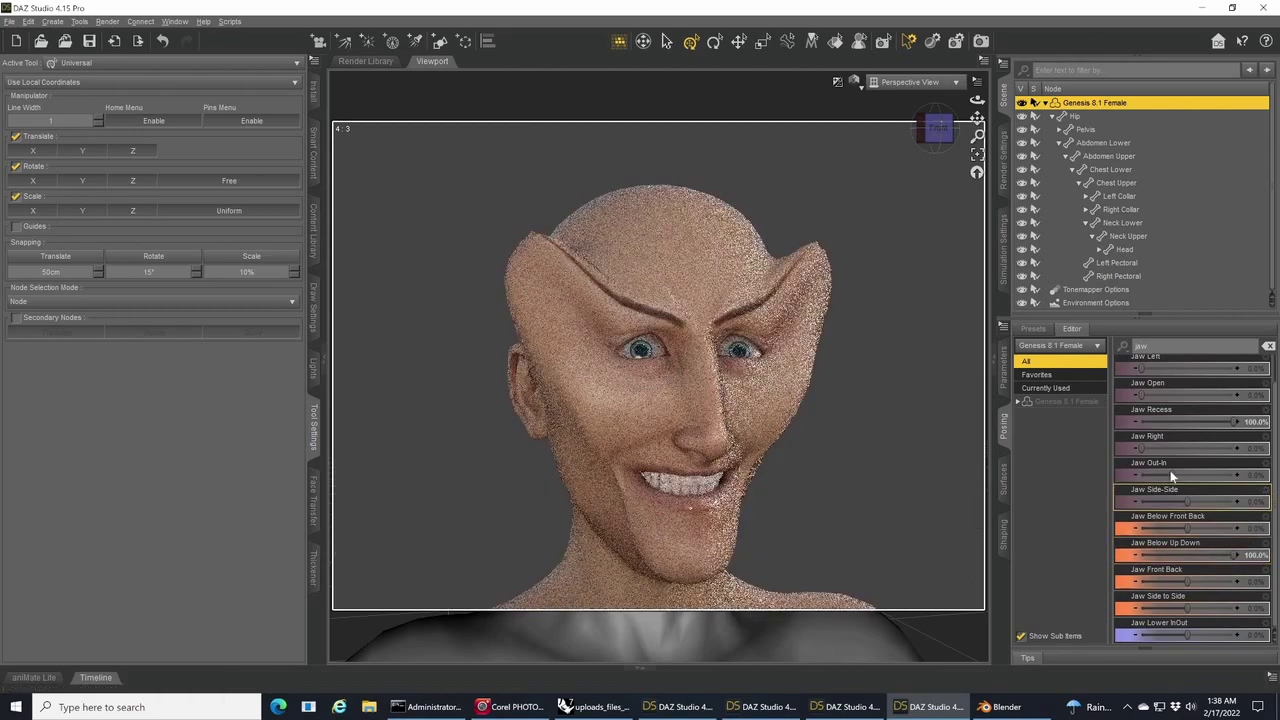
mouse_move(1143, 395)
left_mouse_down()
mouse_move(1246, 394)
mouse_move(1062, 388)
mouse_move(1246, 392)
mouse_move(1038, 384)
mouse_move(1246, 390)
left_mouse_up()
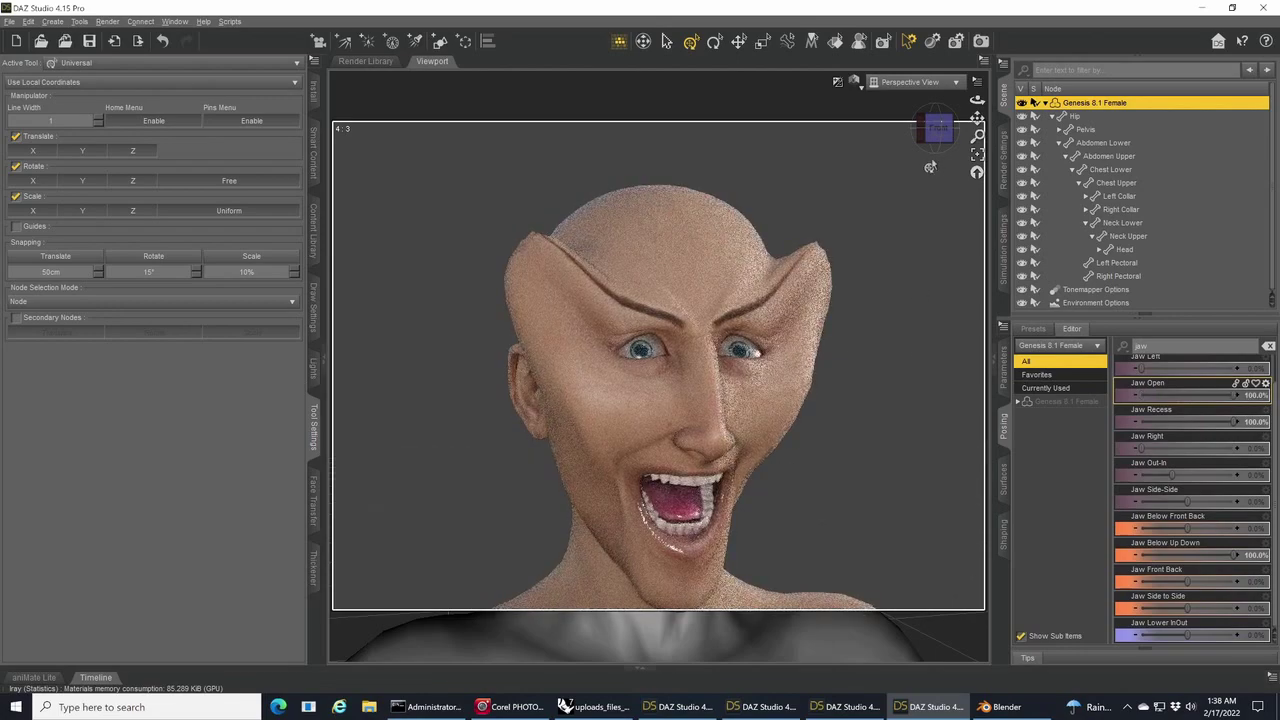
mouse_move(942, 132)
left_mouse_down()
mouse_move(928, 131)
mouse_move(940, 134)
left_mouse_up()
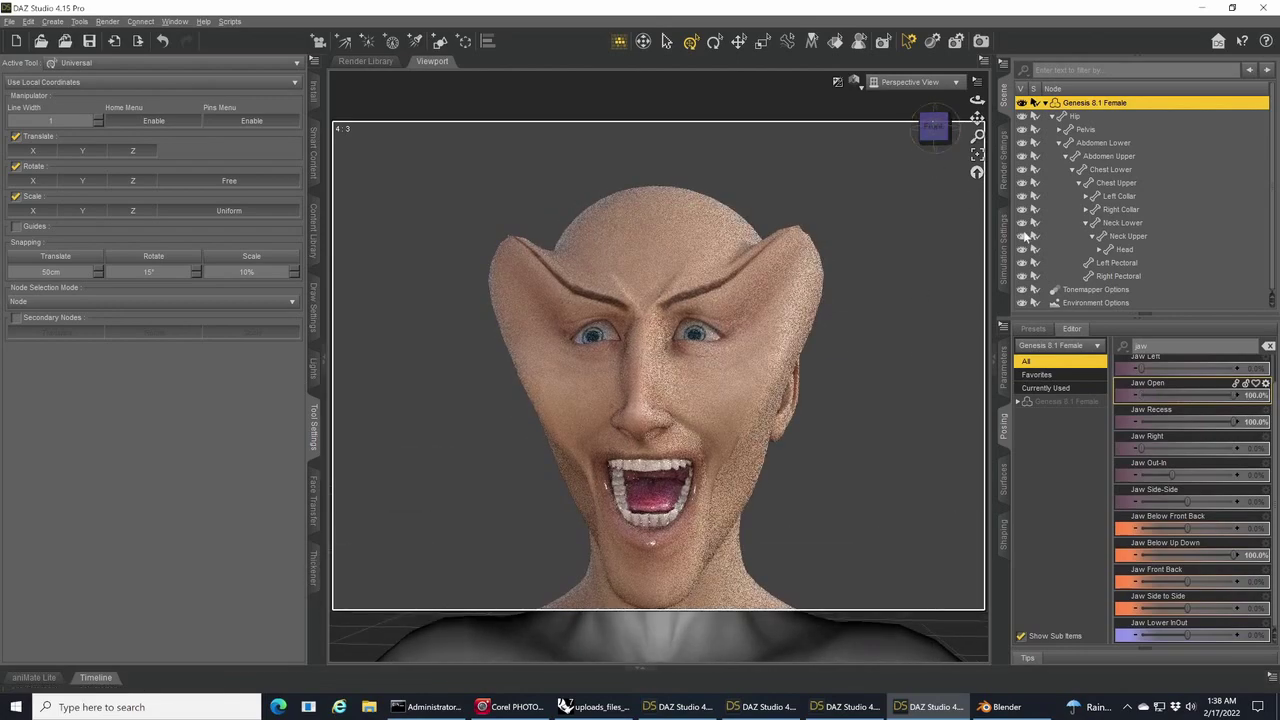